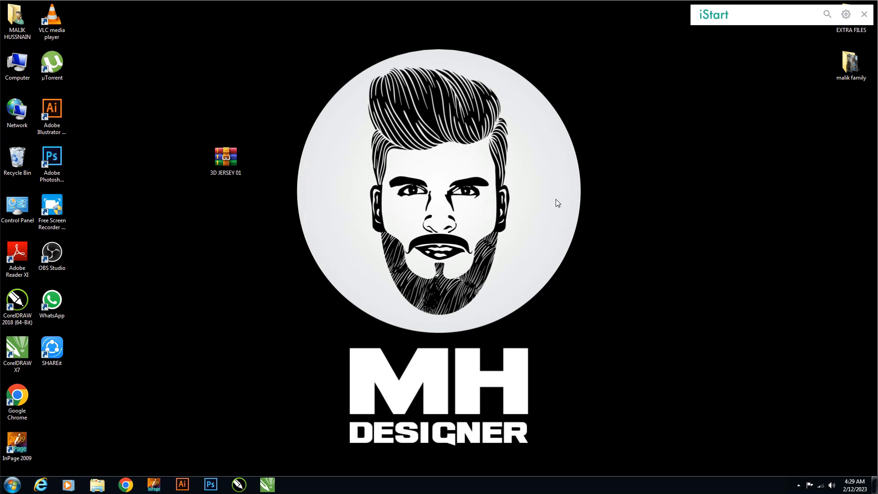
# Open the desktop context menu once the MH DESIGNER intro has finished
pyautogui.rightClick(562, 190)
# Refresh the desktop from its context menu
pyautogui.click(572, 215)
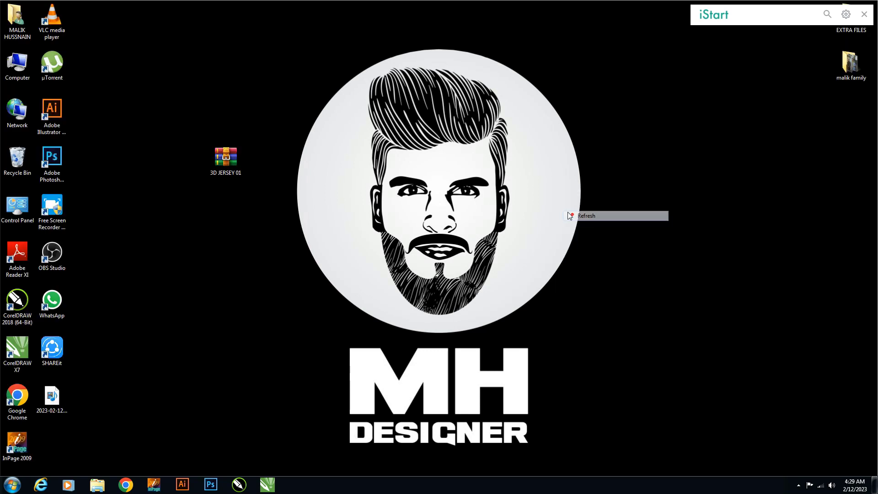
pyautogui.rightClick(563, 208)
pyautogui.rightClick(591, 208)
pyautogui.click(607, 234)
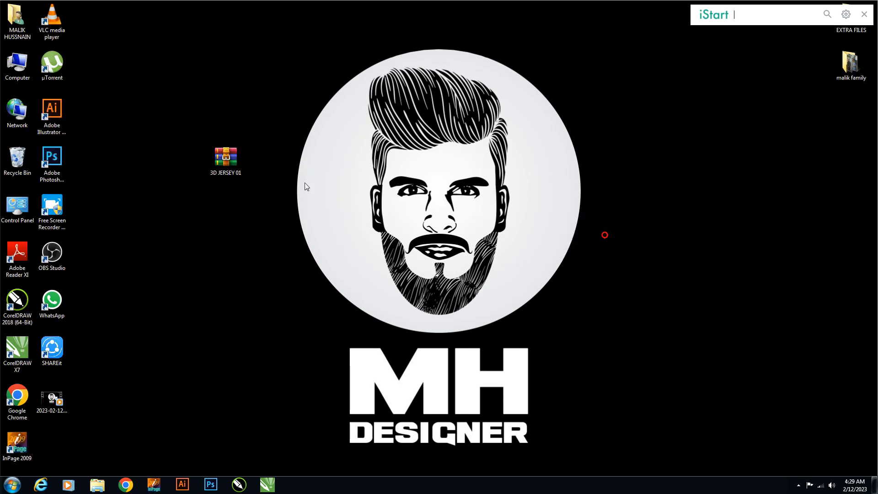
# Extract the 3D JERSEY 01 archive to its own folder, place it beside the archive, and open it
pyautogui.moveTo(279, 120); pyautogui.dragTo(200, 222)
pyautogui.rightClick(241, 153)
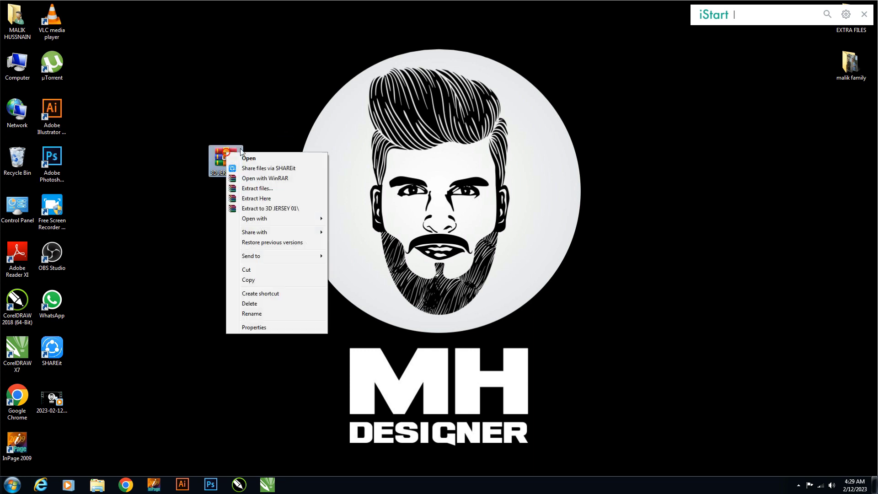
pyautogui.click(249, 209)
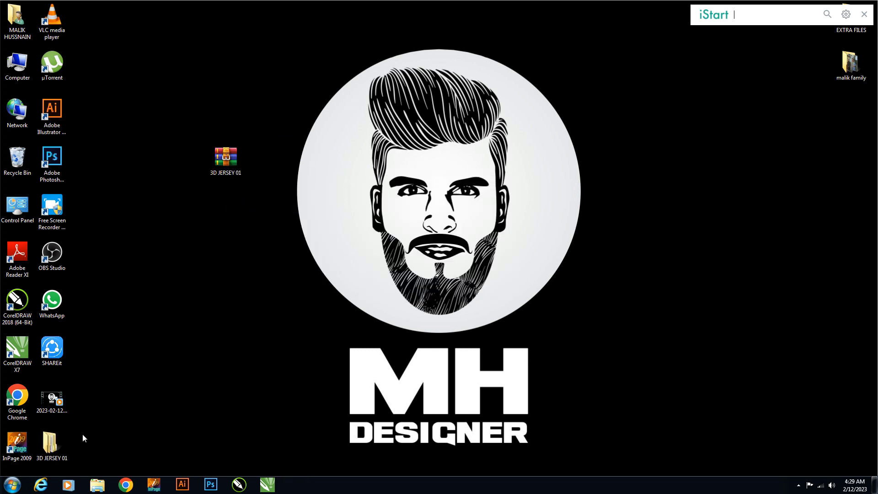
pyautogui.moveTo(49, 442); pyautogui.dragTo(229, 199)
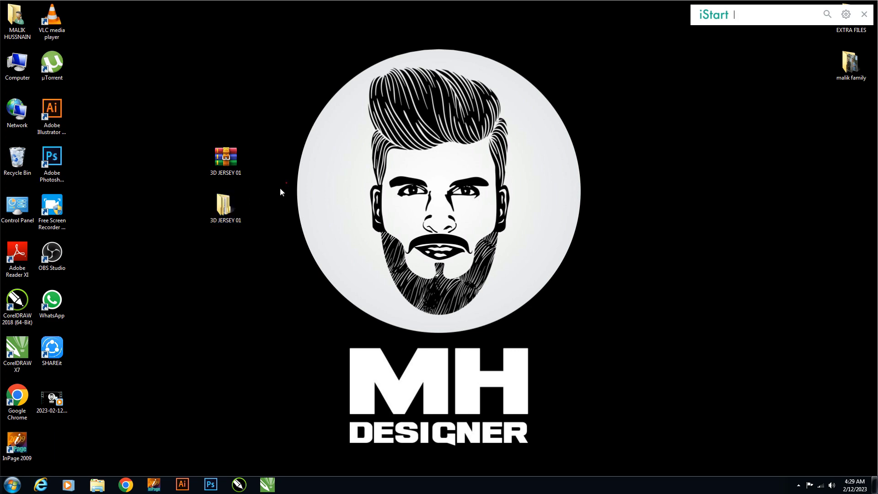
pyautogui.doubleClick(224, 201)
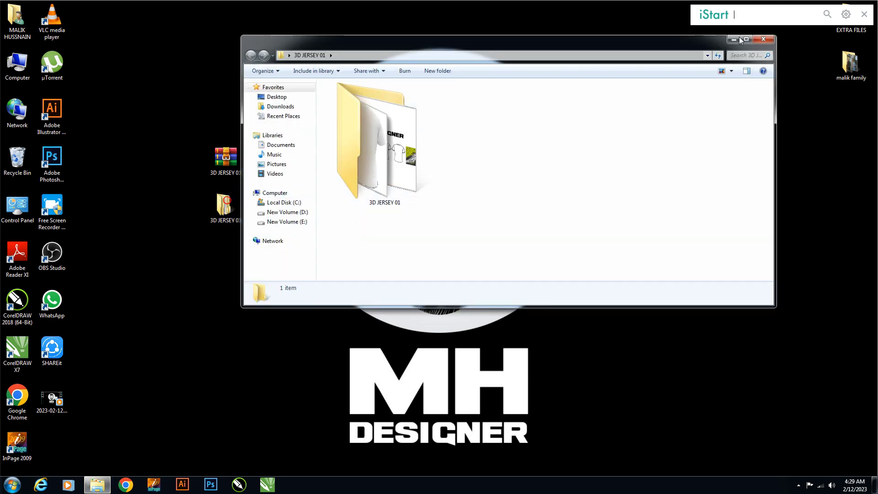
# Maximize the folder window and open the inner 3D JERSEY 01 folder
pyautogui.click(747, 39)
pyautogui.rightClick(391, 188)
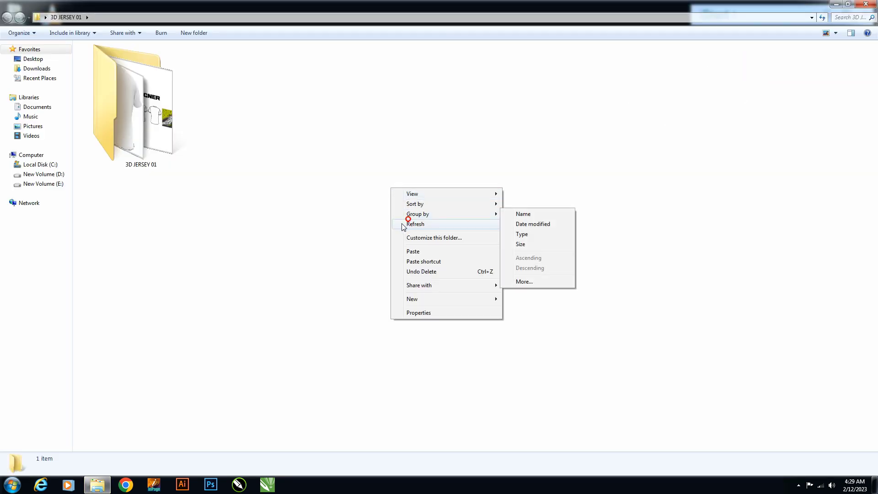
pyautogui.click(403, 222)
pyautogui.doubleClick(165, 129)
pyautogui.rightClick(266, 224)
pyautogui.moveTo(287, 229)
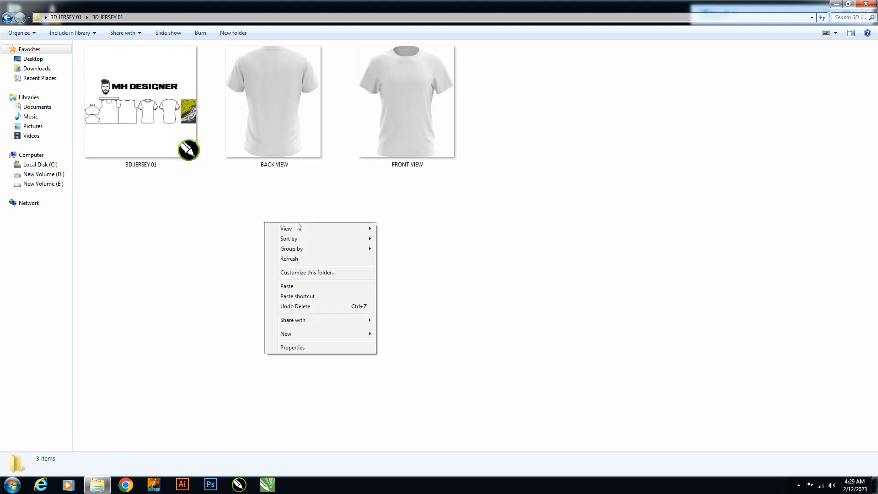
pyautogui.click(392, 228)
pyautogui.moveTo(413, 205); pyautogui.dragTo(261, 133)
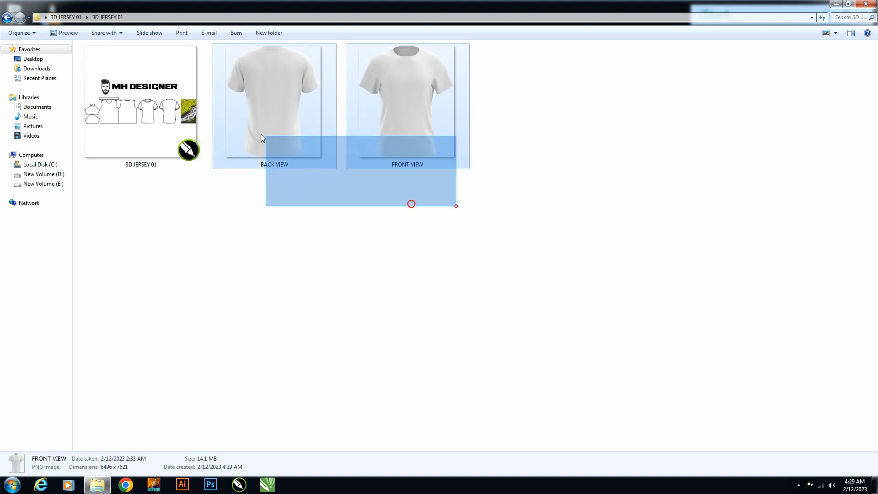
pyautogui.click(255, 206)
pyautogui.click(152, 147)
pyautogui.click(210, 212)
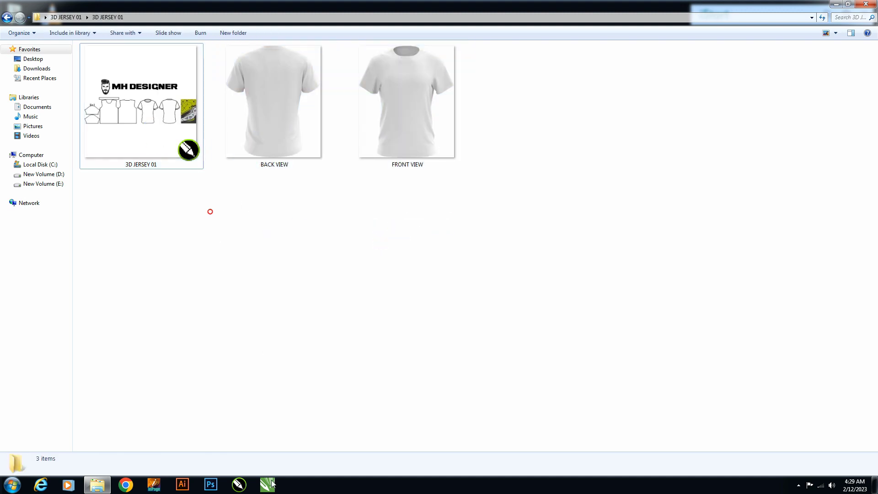
# Launch CorelDRAW X7, close its welcome page, and open the 3D JERSEY 01 design file
pyautogui.click(270, 488)
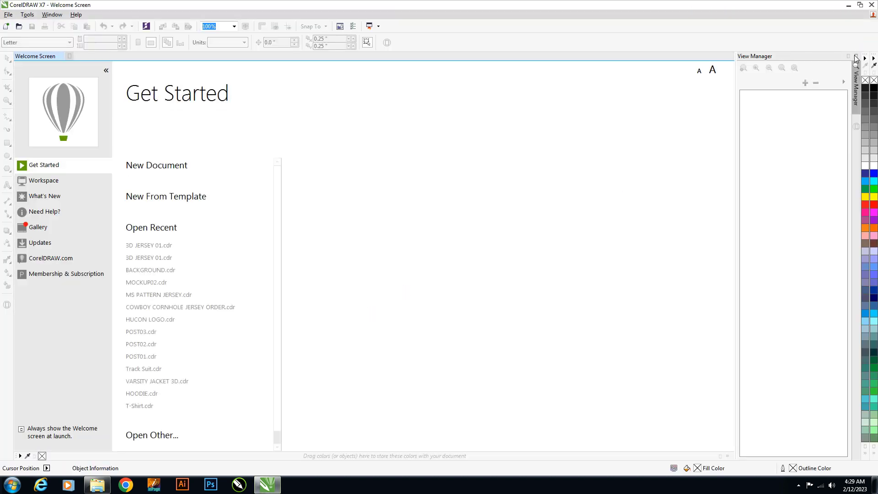
pyautogui.click(856, 56)
pyautogui.click(68, 56)
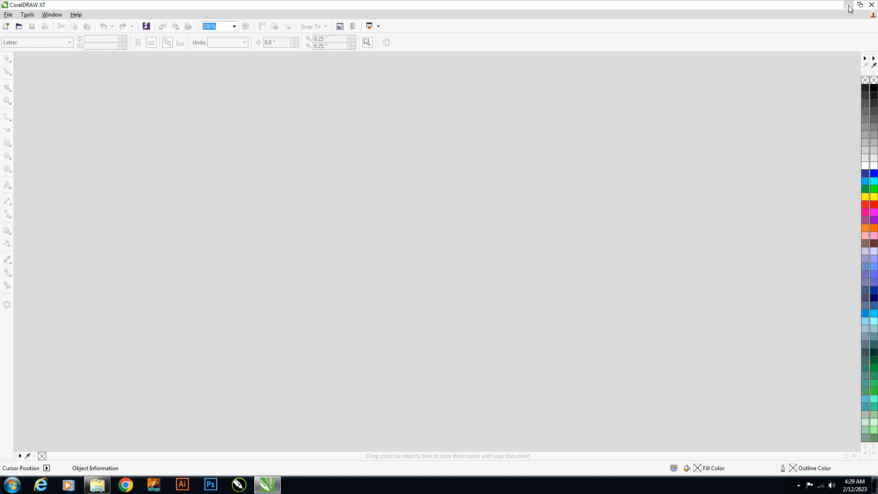
pyautogui.click(849, 5)
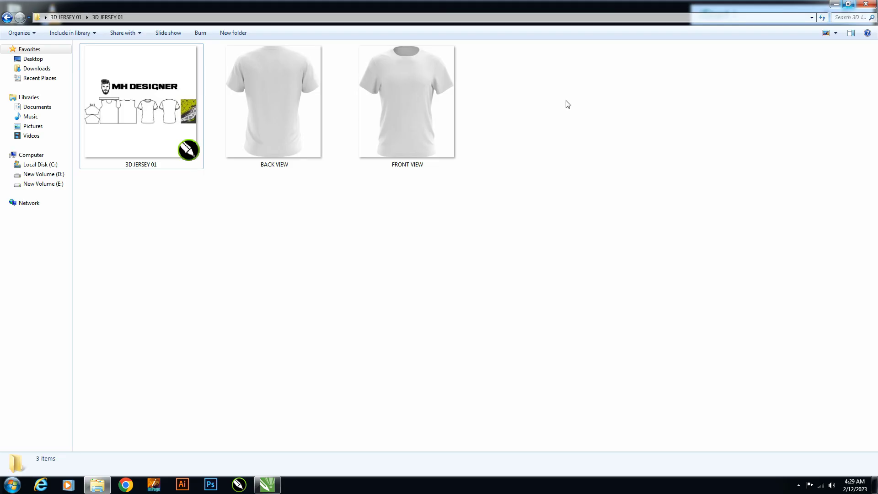
pyautogui.rightClick(145, 143)
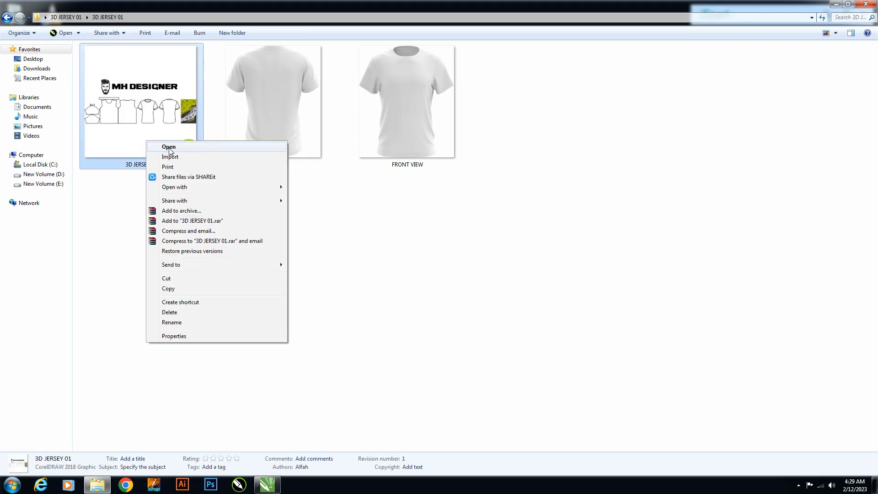
pyautogui.click(170, 147)
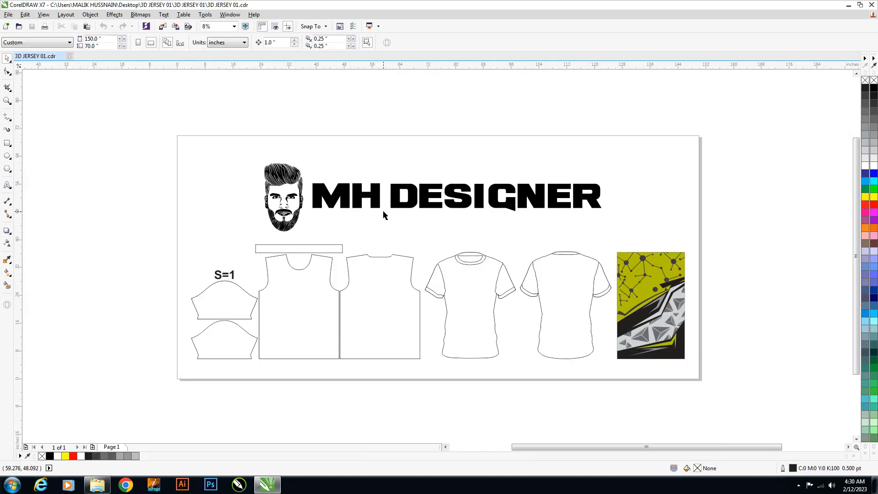
# Zoom in on the loaded jersey template and select the yellow-black pattern tile
pyautogui.scroll(1, 383, 210)
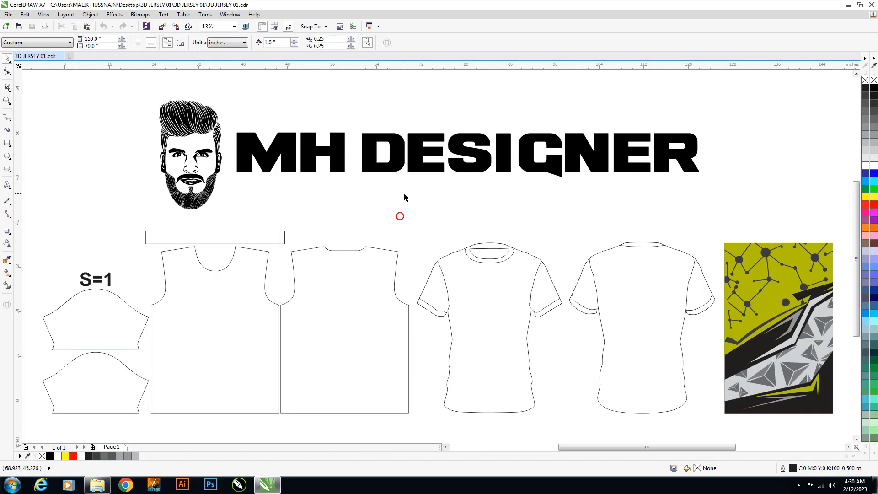
pyautogui.click(761, 275)
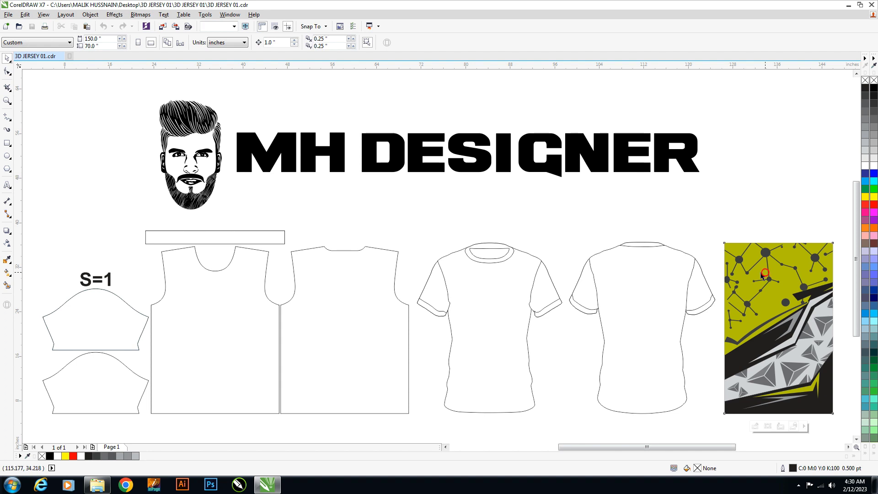
pyautogui.click(607, 224)
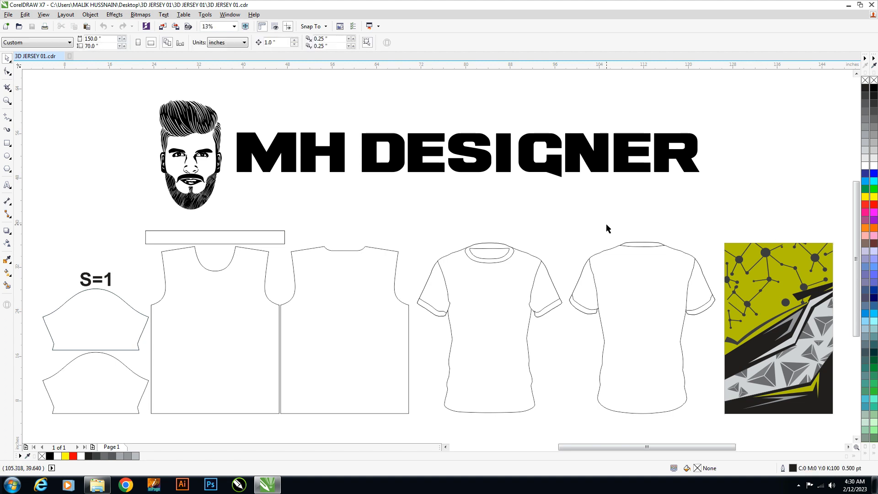
pyautogui.click(754, 254)
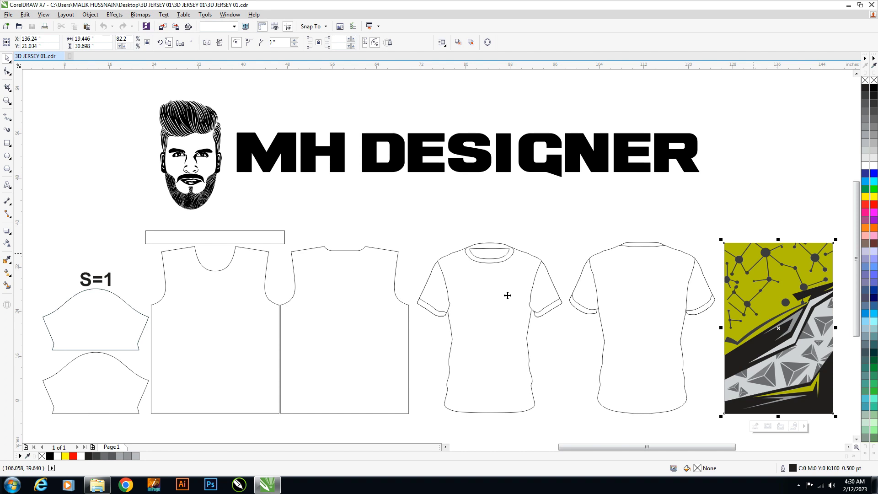
# Centre the pattern on the front shirt, send it to back, and PowerClip it inside the shirt body
pyautogui.keyDown('shift'); pyautogui.click(576, 224); pyautogui.keyUp('shift')
pyautogui.press('c')
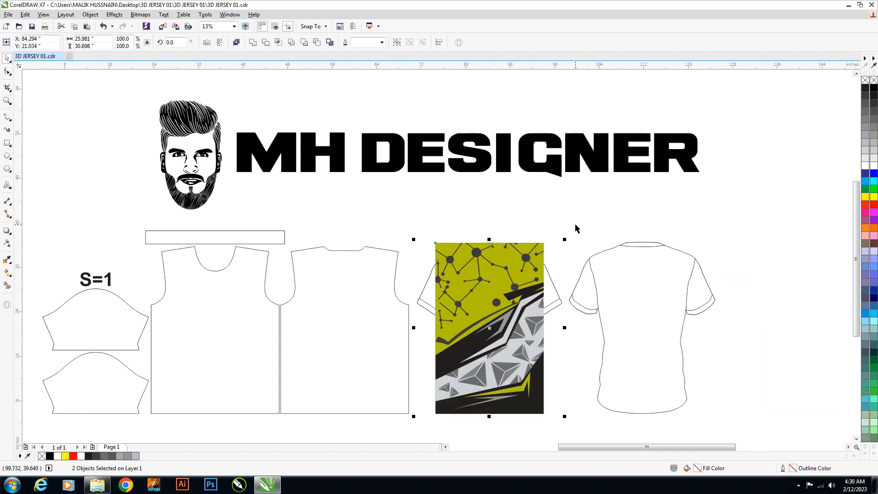
pyautogui.click(555, 230)
pyautogui.click(542, 374)
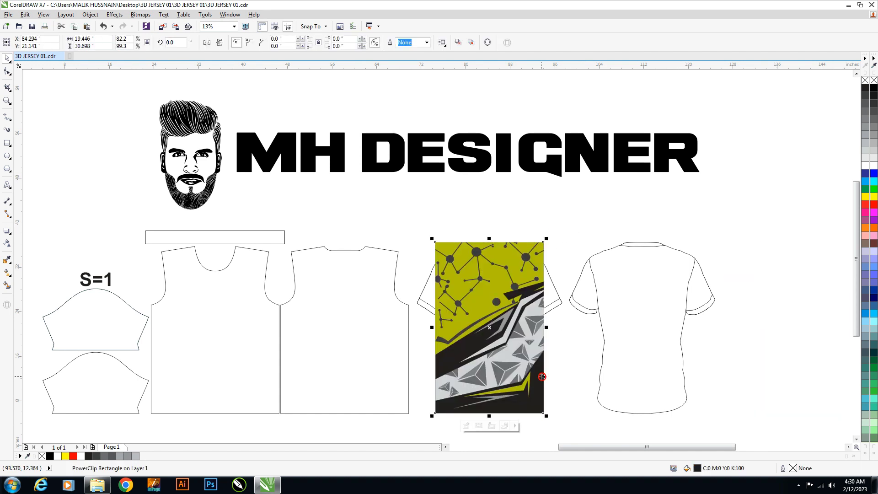
pyautogui.hotkey('shift', 'pagedown')
pyautogui.scroll(3, 523, 343)
pyautogui.click(514, 328)
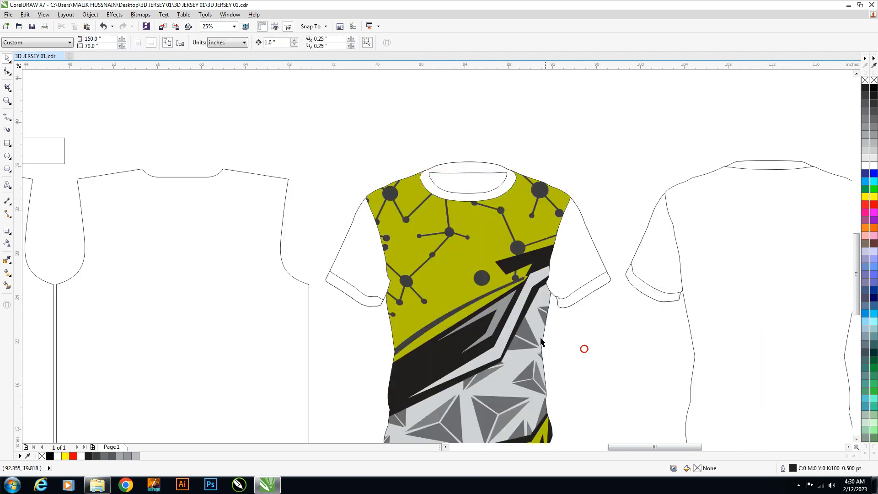
pyautogui.moveTo(491, 312)
pyautogui.mouseDown()
pyautogui.moveTo(462, 322)
pyautogui.moveTo(452, 304)
pyautogui.mouseUp()
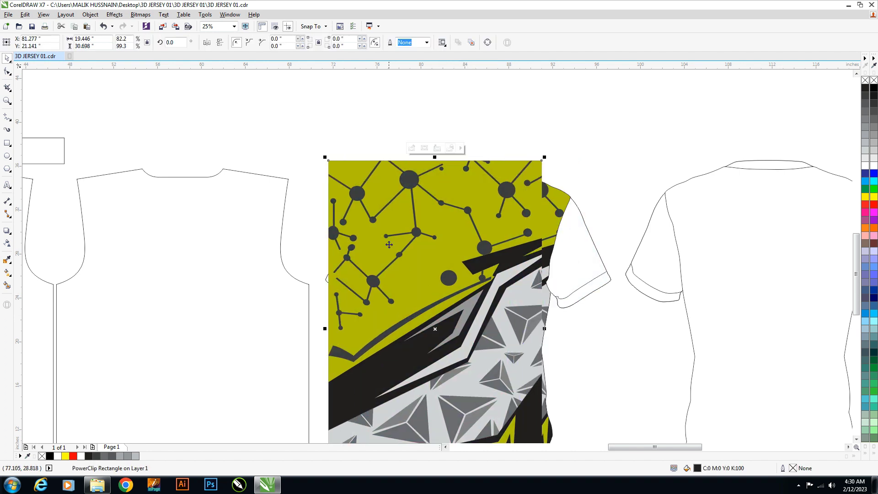
pyautogui.hotkey('shift', 'pagedown')
pyautogui.rightClick(353, 188)
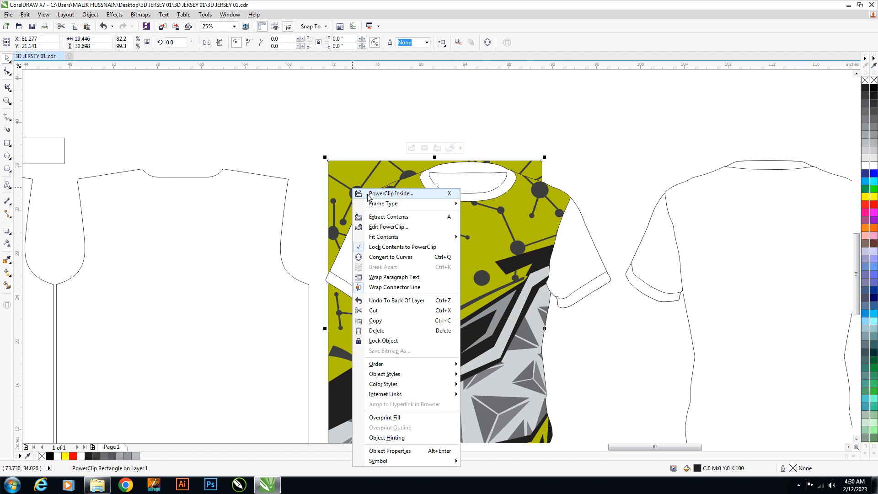
pyautogui.click(369, 193)
# Mirror a copy of the patterned left sleeve onto the right sleeve and remove its old pattern
pyautogui.click(362, 229)
pyautogui.click(390, 255)
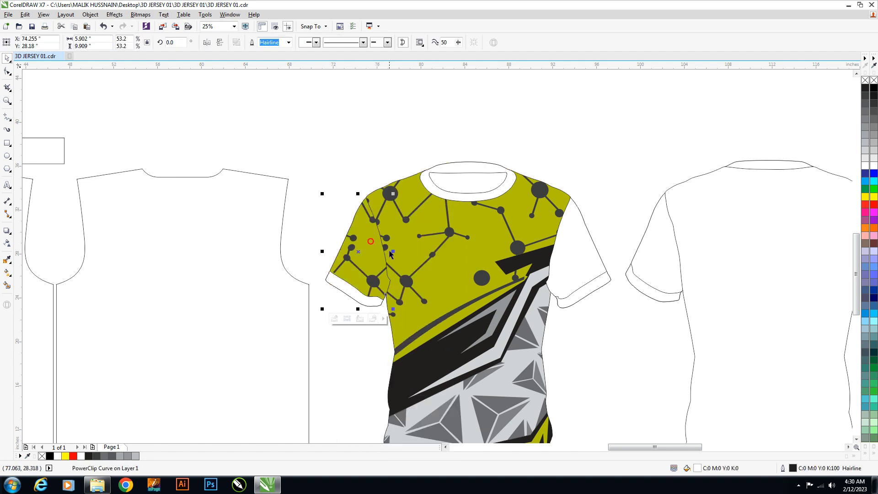
pyautogui.moveTo(392, 252); pyautogui.dragTo(310, 252)
pyautogui.rightClick(303, 254)
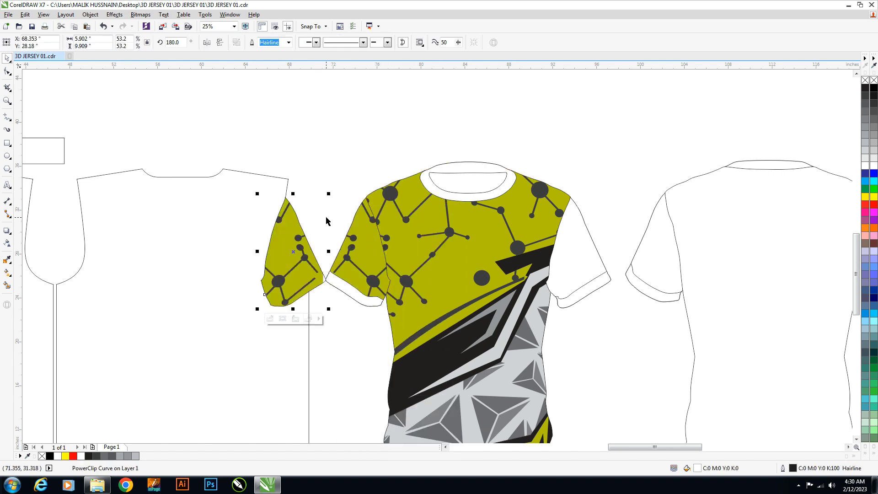
pyautogui.keyDown('shift'); pyautogui.click(571, 263); pyautogui.keyUp('shift')
pyautogui.press('e')
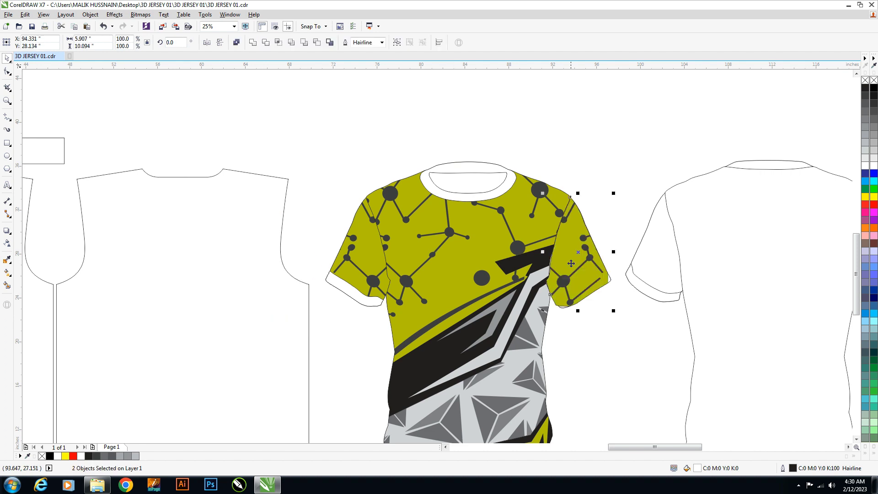
pyautogui.click(612, 340)
pyautogui.click(581, 248)
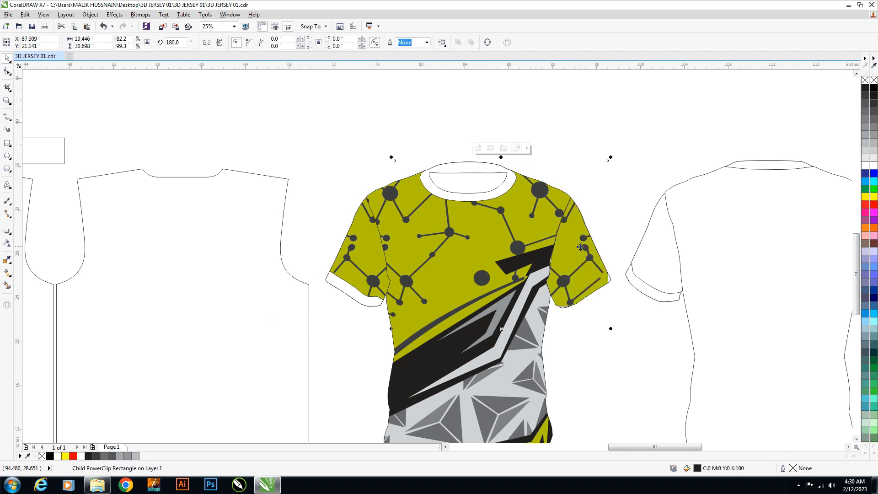
pyautogui.press('Delete')
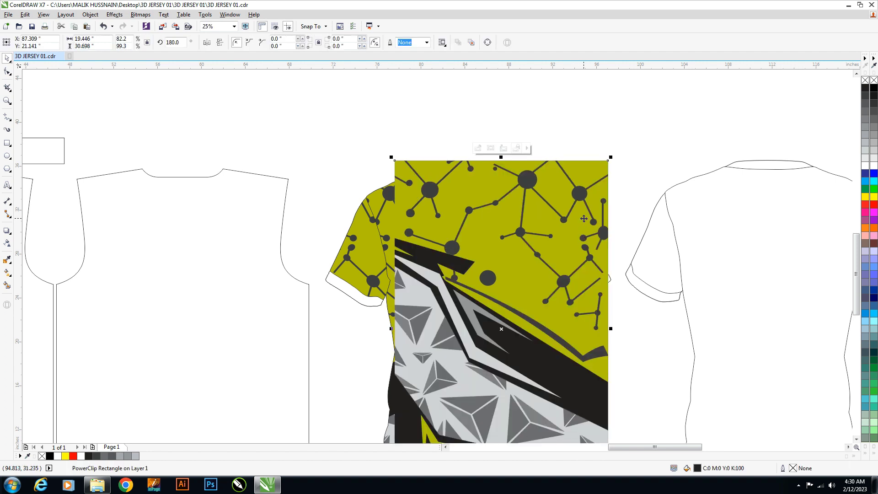
# Send the pattern rectangle to back and PowerClip it inside the middle shirt outline
pyautogui.rightClick(584, 219)
pyautogui.click(623, 203)
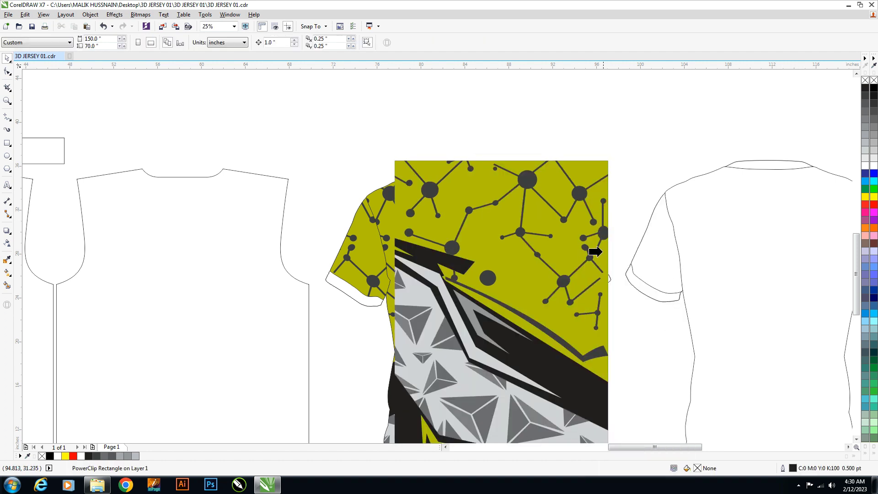
pyautogui.click(618, 211)
pyautogui.click(469, 259)
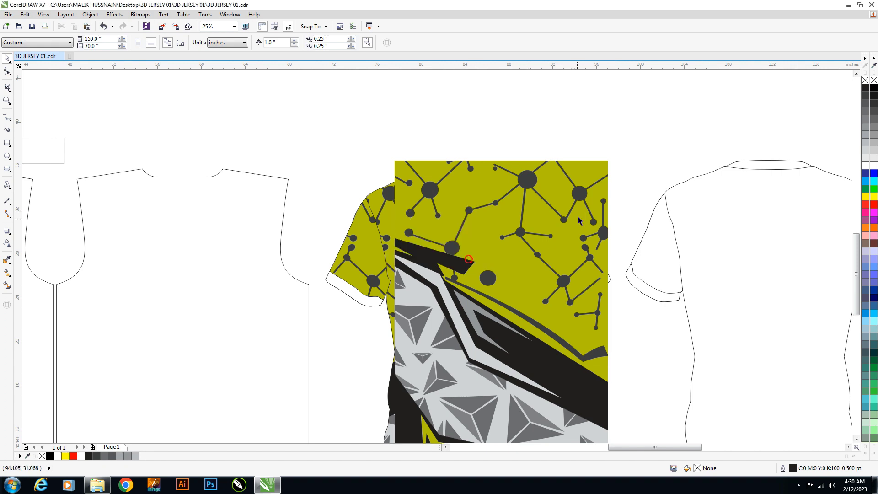
pyautogui.hotkey('shift', 'pagedown')
pyautogui.rightClick(599, 202)
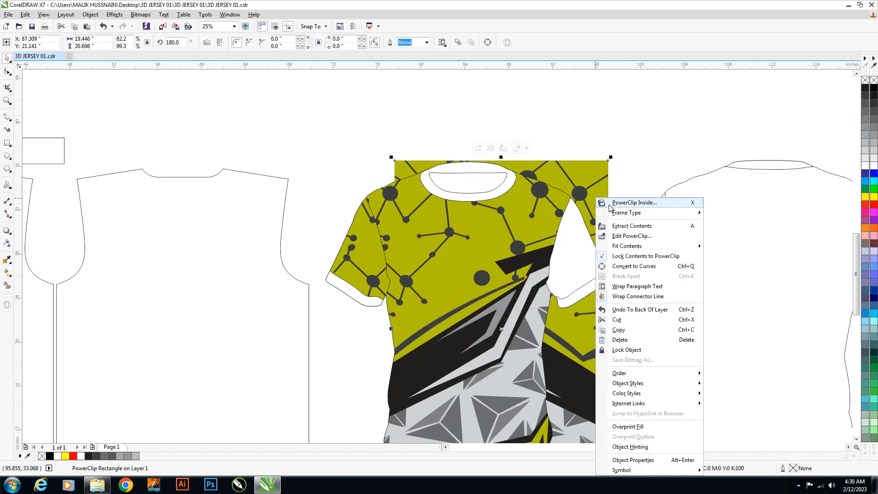
pyautogui.click(608, 203)
pyautogui.click(581, 239)
# Place a copy of the patterned front shirt over the right shirt, then discard it
pyautogui.scroll(-1, 366, 232)
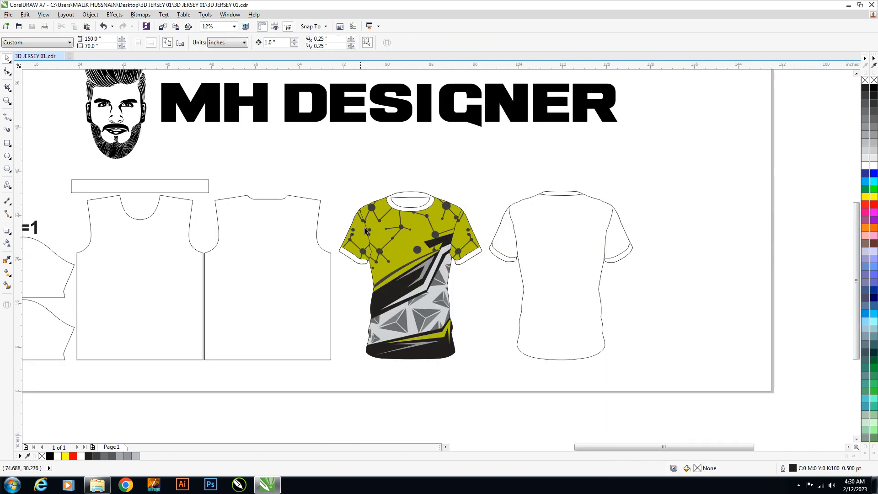
pyautogui.click(416, 274)
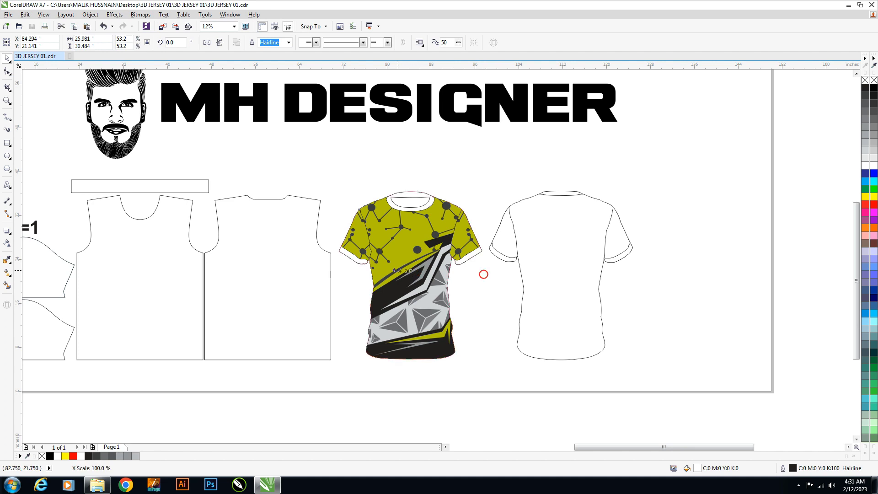
pyautogui.moveTo(483, 275); pyautogui.dragTo(193, 274)
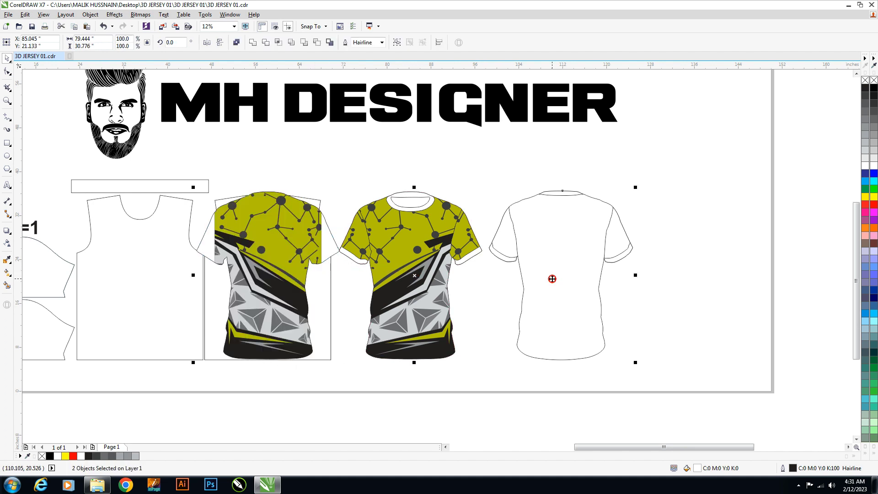
pyautogui.click(604, 280)
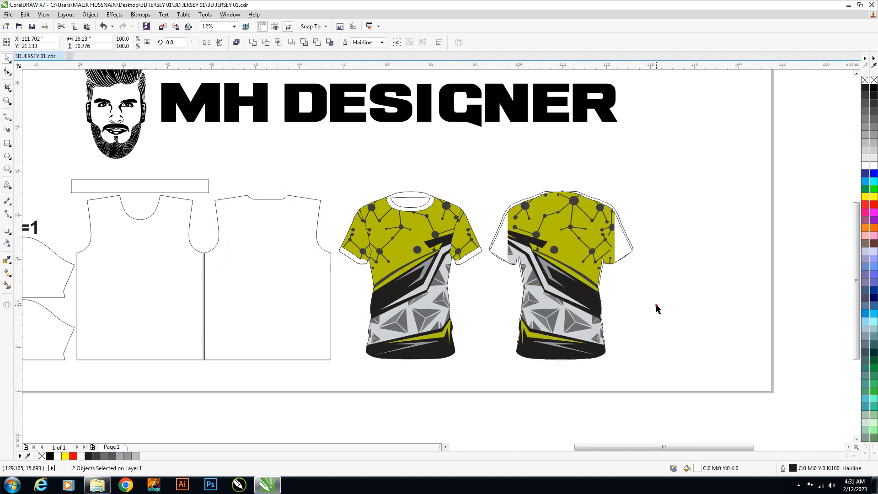
pyautogui.press('Delete')
pyautogui.click(579, 306)
pyautogui.press('Escape')
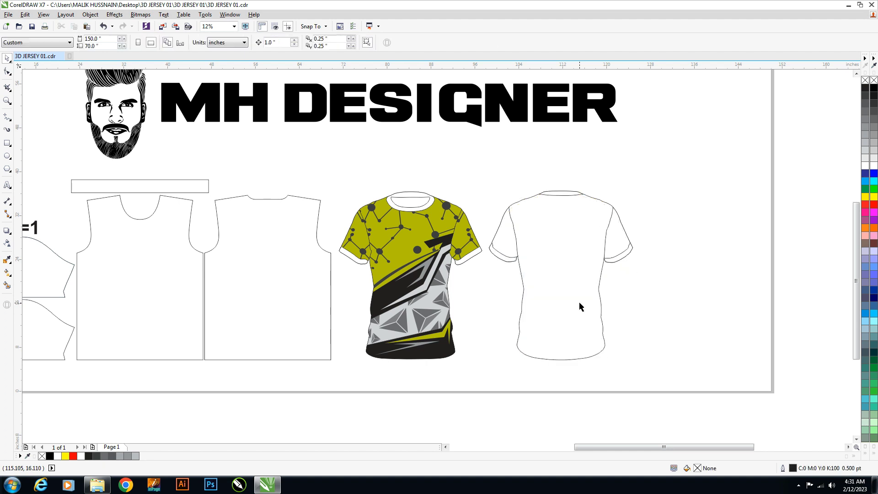
# Paste the pattern over the back shirt, send it to back, and PowerClip it inside
pyautogui.hotkey('ctrl', 'v')
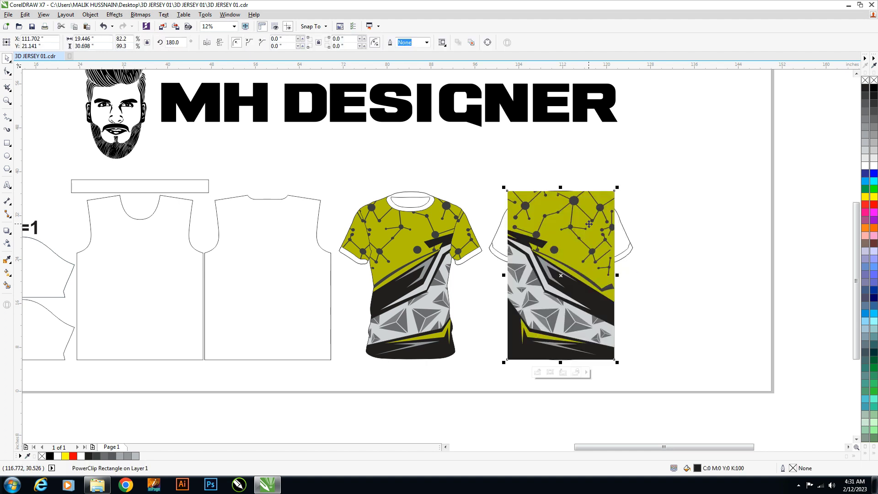
pyautogui.hotkey('shift', 'pagedown')
pyautogui.rightClick(604, 195)
pyautogui.click(618, 202)
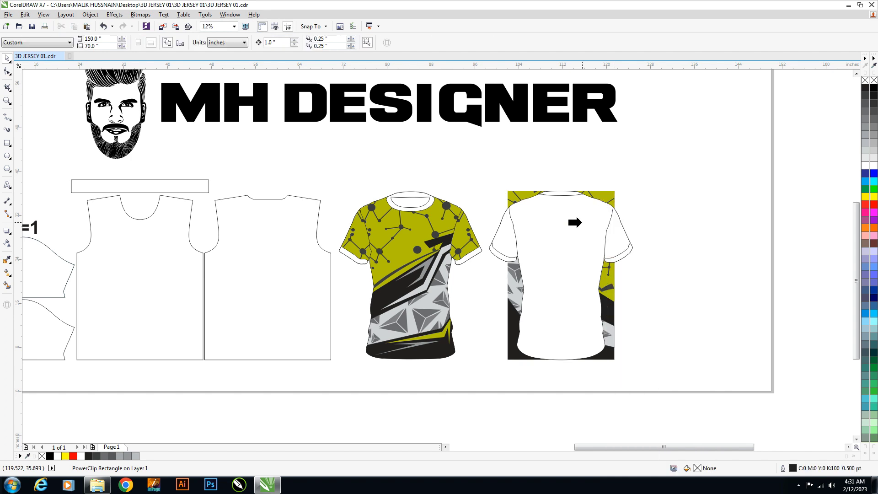
pyautogui.click(575, 222)
# Copy the front sleeve pattern onto the back shirt's sleeve, then delete it and undo
pyautogui.click(365, 245)
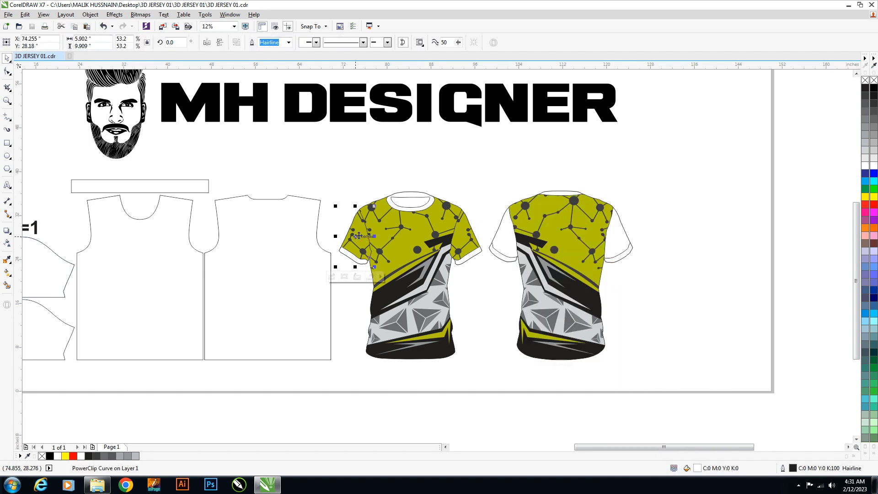
pyautogui.moveTo(361, 243); pyautogui.dragTo(503, 306)
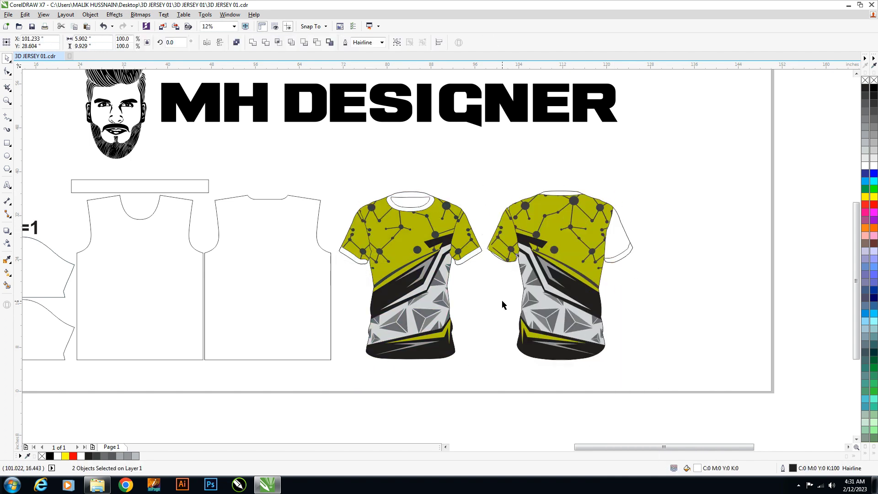
pyautogui.click(502, 247)
pyautogui.press('Delete')
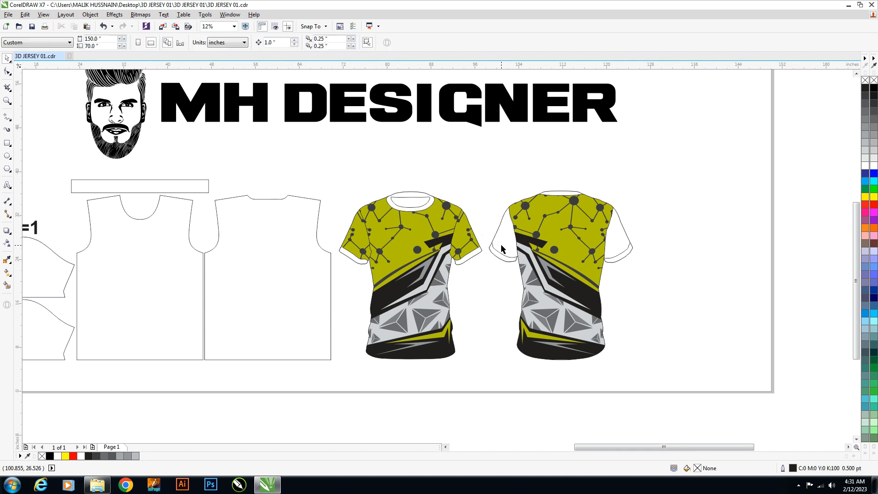
pyautogui.click(502, 248)
pyautogui.hotkey('ctrl', 'z')
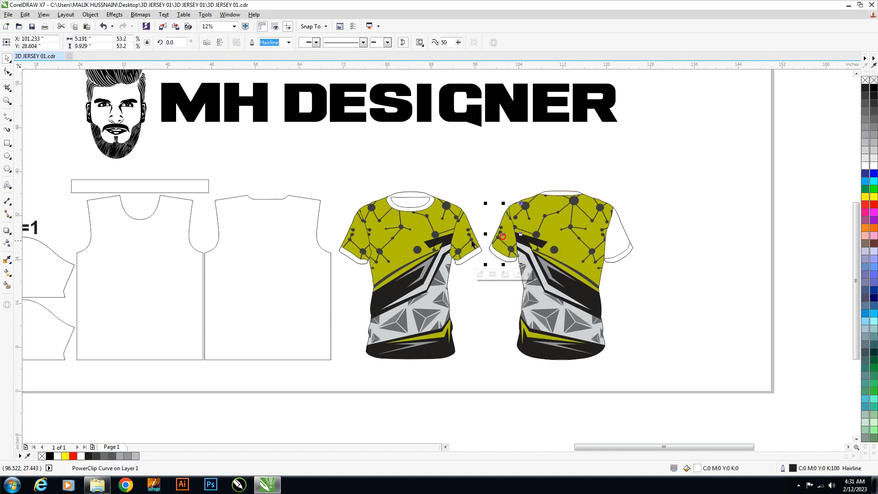
# Replace copied sleeve pieces by extending the back shirt's pattern over its right sleeve
pyautogui.moveTo(502, 240)
pyautogui.mouseDown()
pyautogui.moveTo(471, 238)
pyautogui.moveTo(631, 242)
pyautogui.mouseUp()
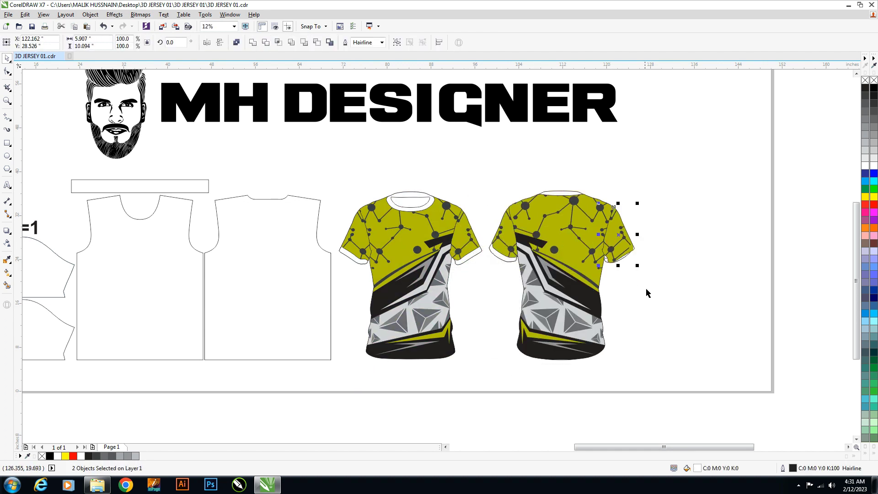
pyautogui.click(618, 239)
pyautogui.press('Delete')
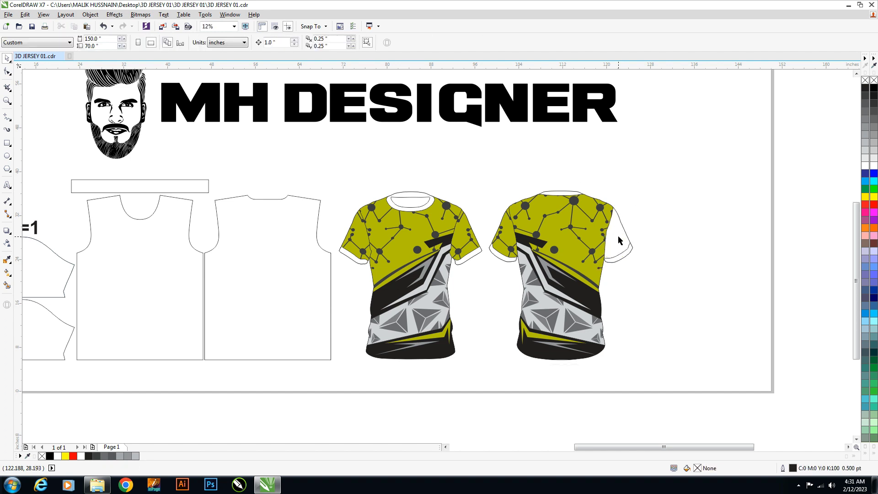
pyautogui.click(619, 239)
pyautogui.rightClick(618, 200)
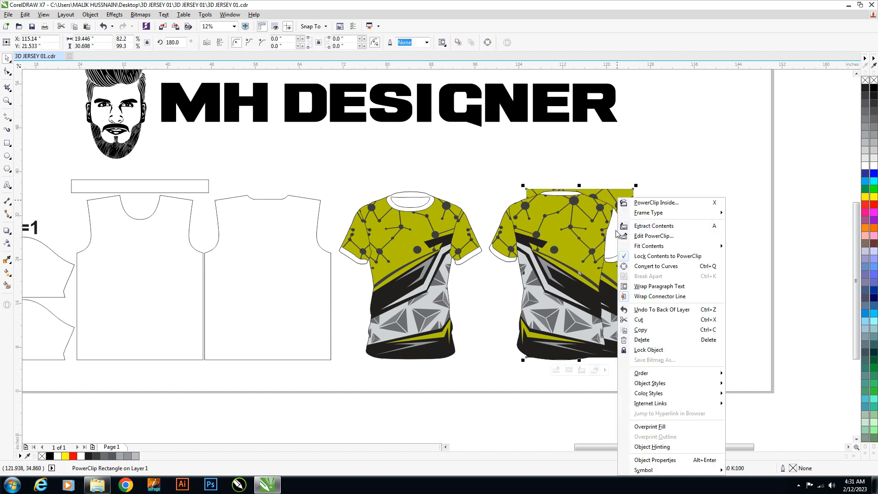
pyautogui.click(656, 202)
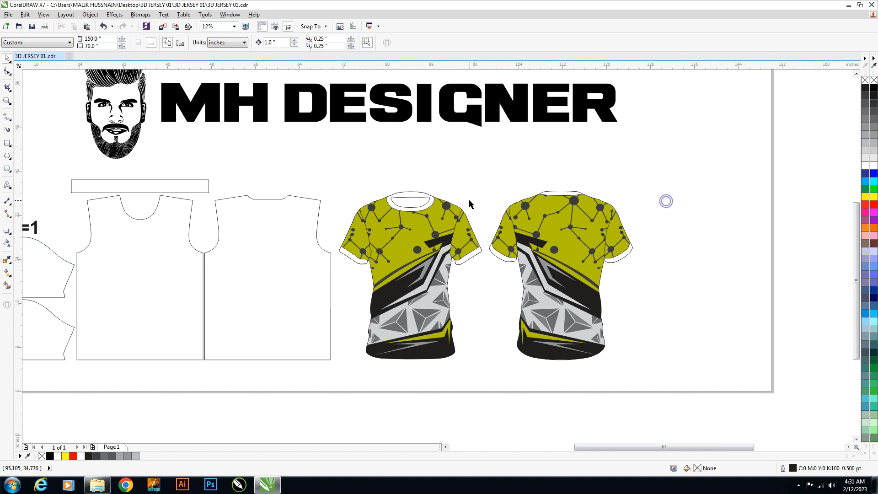
pyautogui.scroll(1, 469, 202)
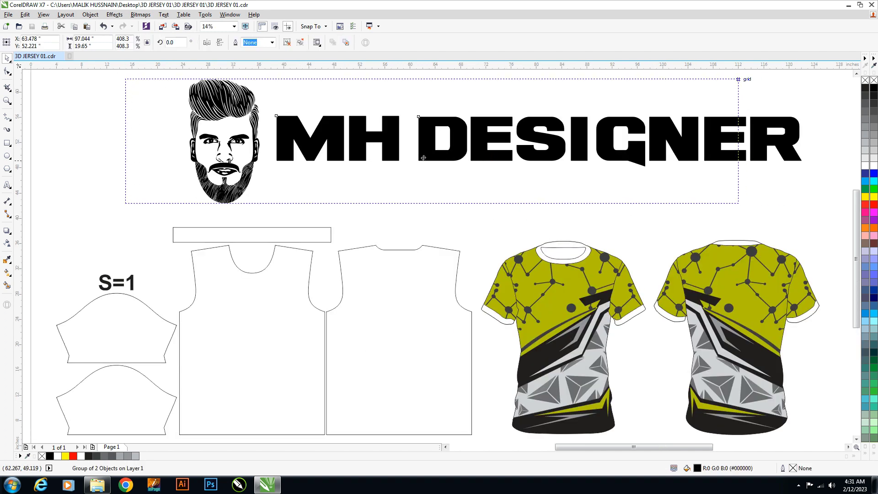
# Move the face and MH DESIGNER logo left, and fill both collars and four sleeve cuffs black
pyautogui.moveTo(487, 161); pyautogui.dragTo(399, 161)
pyautogui.click(535, 237)
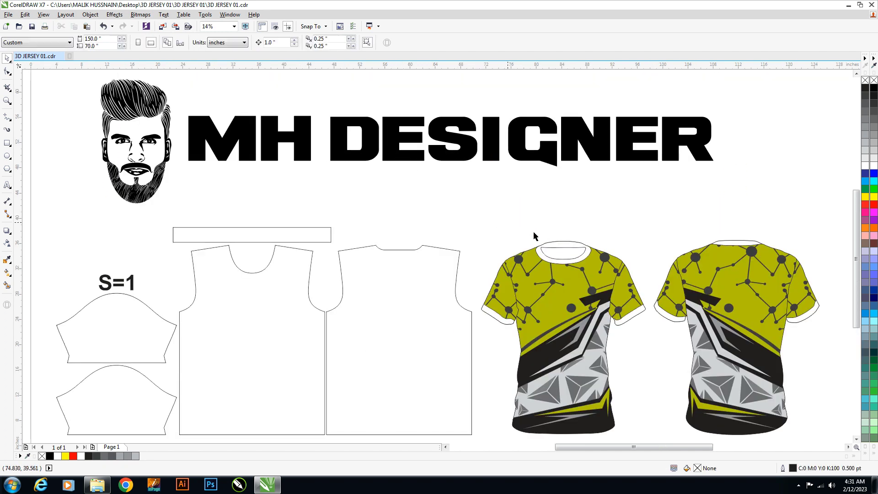
pyautogui.click(563, 242)
pyautogui.keyDown('shift'); pyautogui.click(724, 245); pyautogui.keyUp('shift')
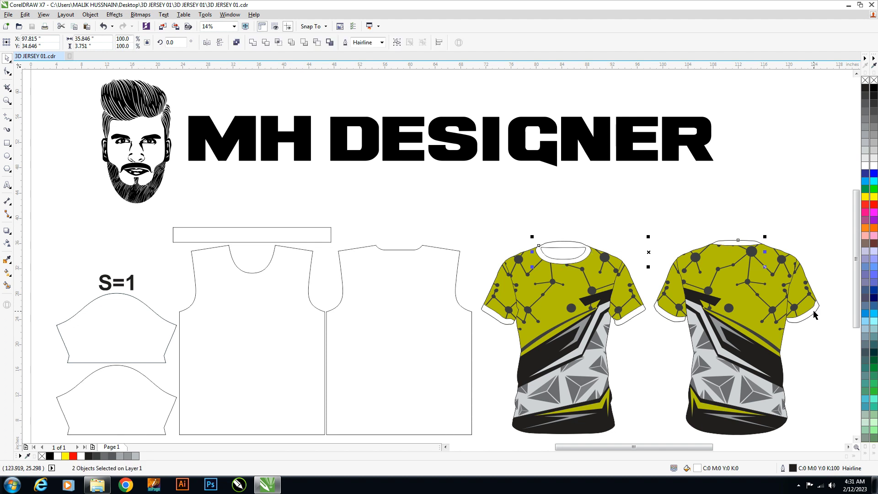
pyautogui.keyDown('shift'); pyautogui.click(814, 313); pyautogui.keyUp('shift')
pyautogui.keyDown('shift'); pyautogui.click(669, 316); pyautogui.keyUp('shift')
pyautogui.keyDown('shift'); pyautogui.click(640, 314); pyautogui.keyUp('shift')
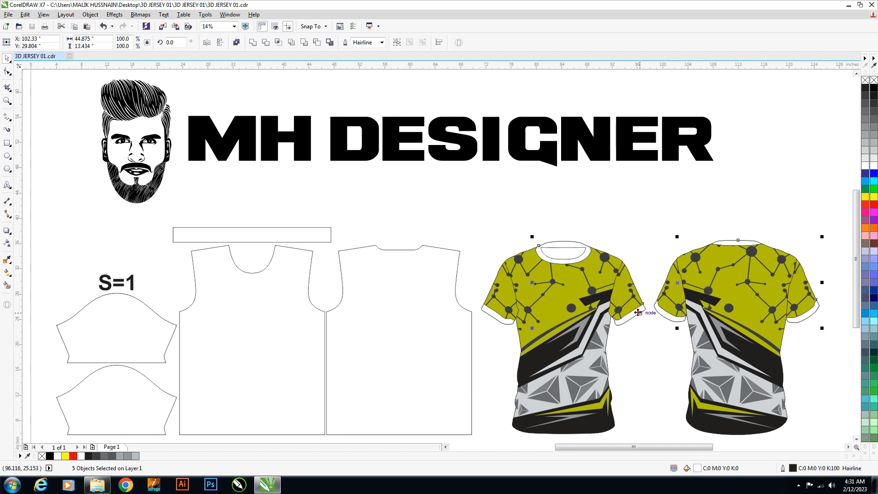
pyautogui.keyDown('shift'); pyautogui.click(495, 317); pyautogui.keyUp('shift')
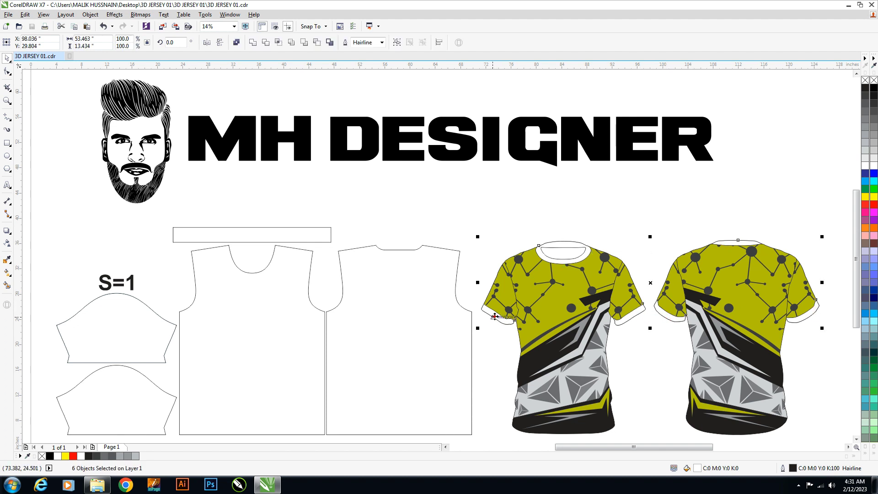
pyautogui.click(866, 95)
pyautogui.click(678, 221)
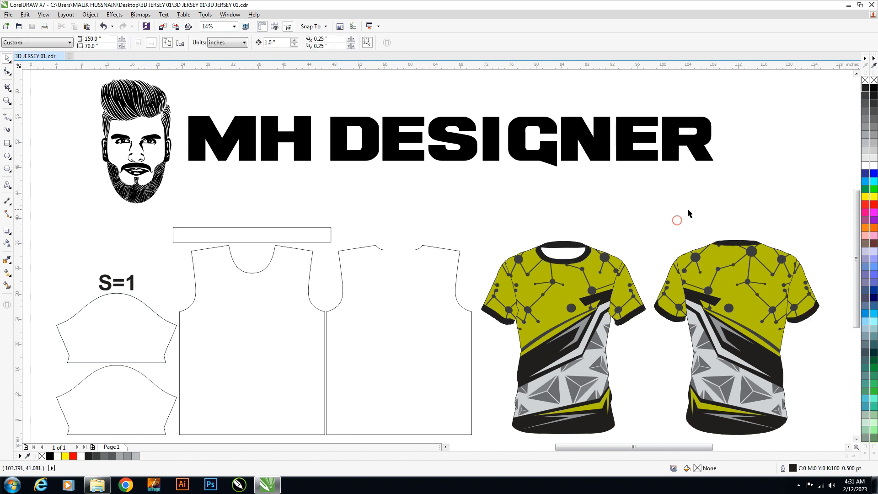
# Create a new player text object above the shirts and enlarge it
pyautogui.click(7, 185)
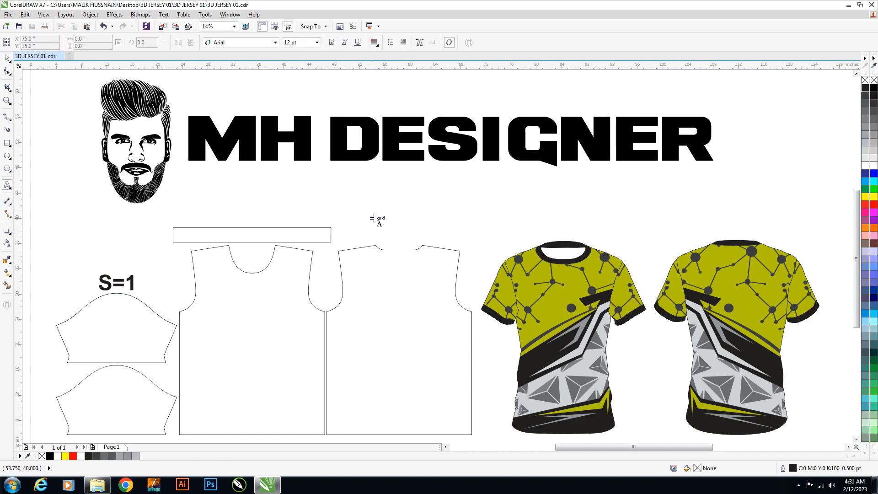
pyautogui.click(395, 215)
pyautogui.write('S')
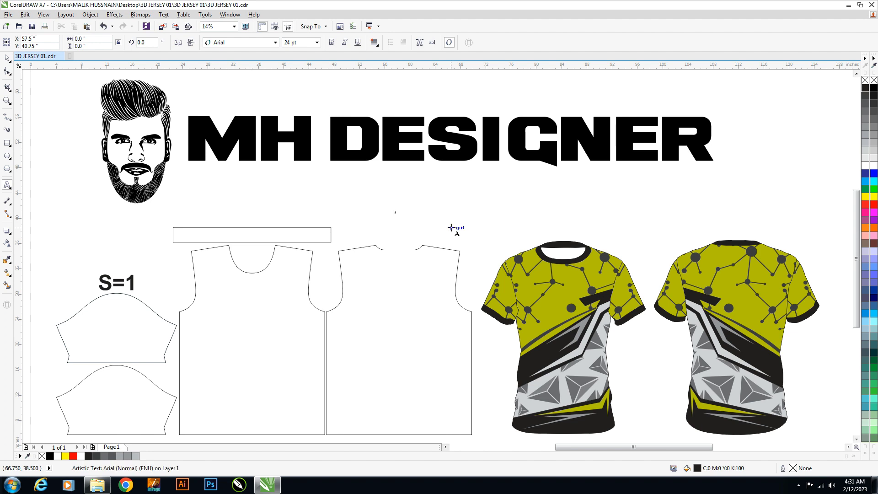
pyautogui.press('Escape')
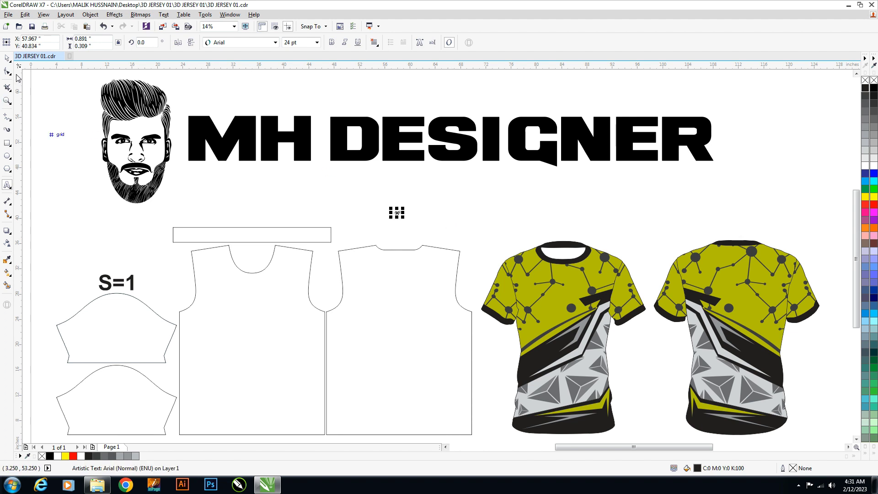
pyautogui.click(7, 58)
pyautogui.moveTo(404, 208); pyautogui.dragTo(474, 180)
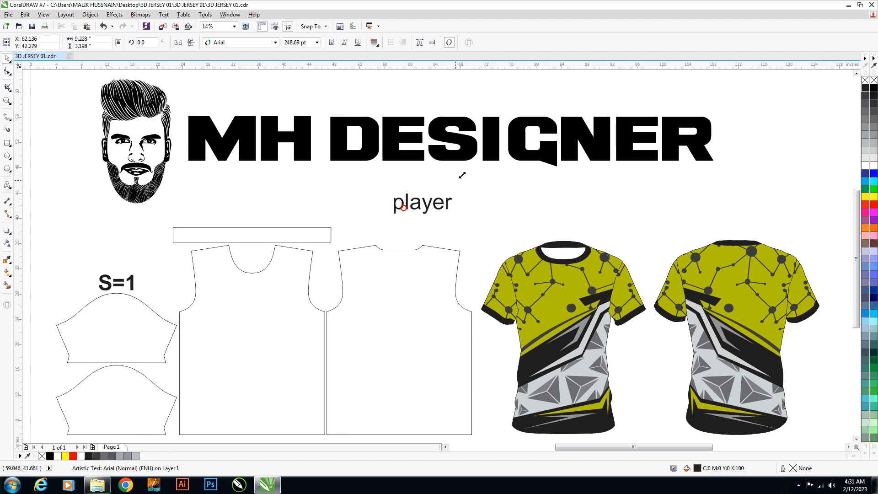
# Convert the player text to UPPERCASE with Change Case
pyautogui.doubleClick(462, 197)
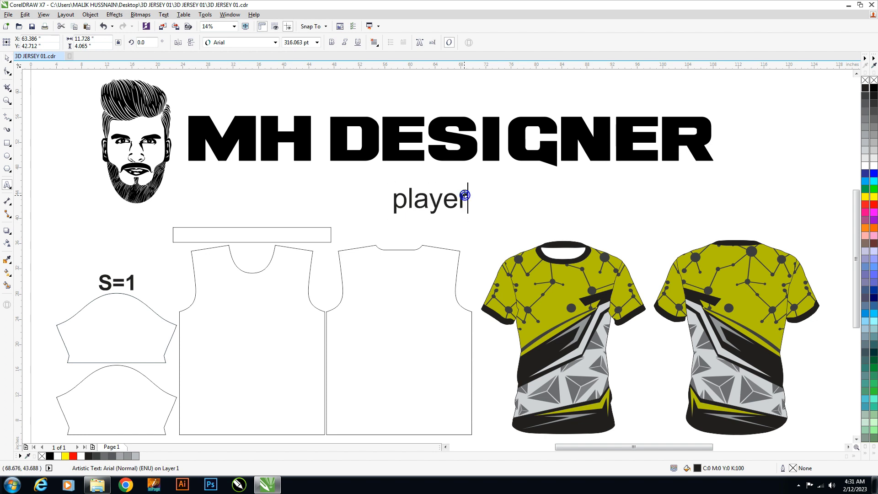
pyautogui.hotkey('ctrl', 'a')
pyautogui.rightClick(459, 201)
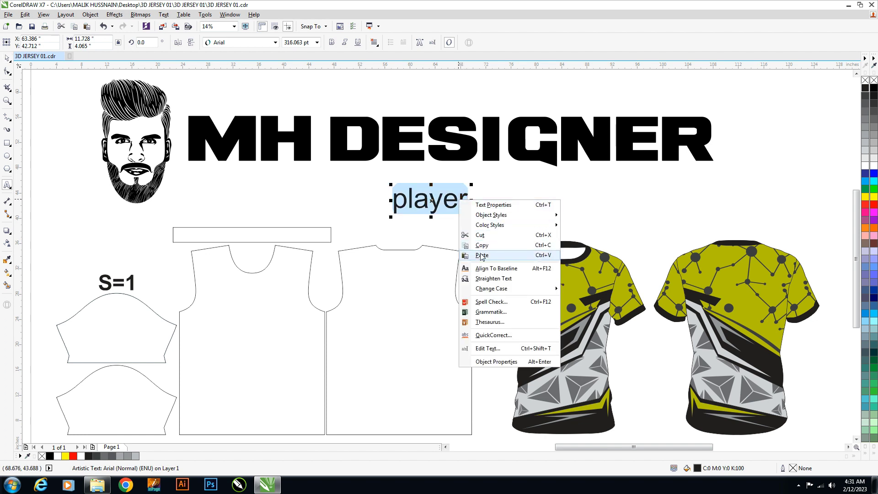
pyautogui.moveTo(492, 288)
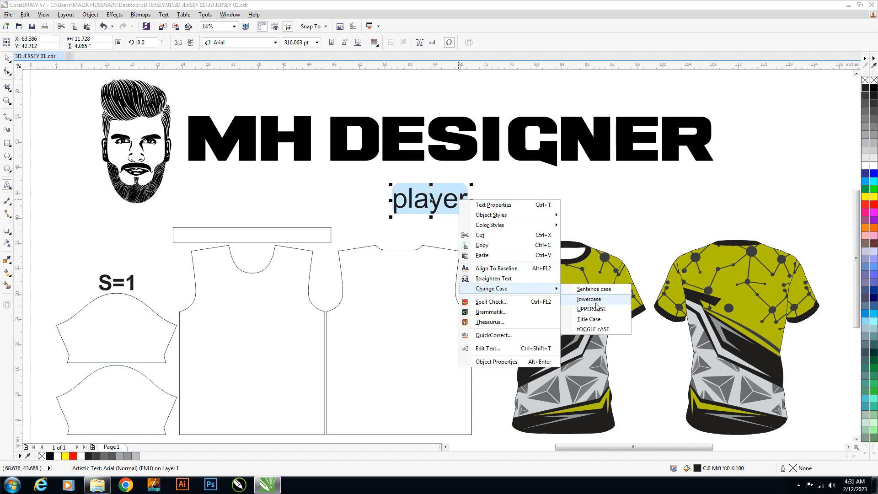
pyautogui.click(595, 309)
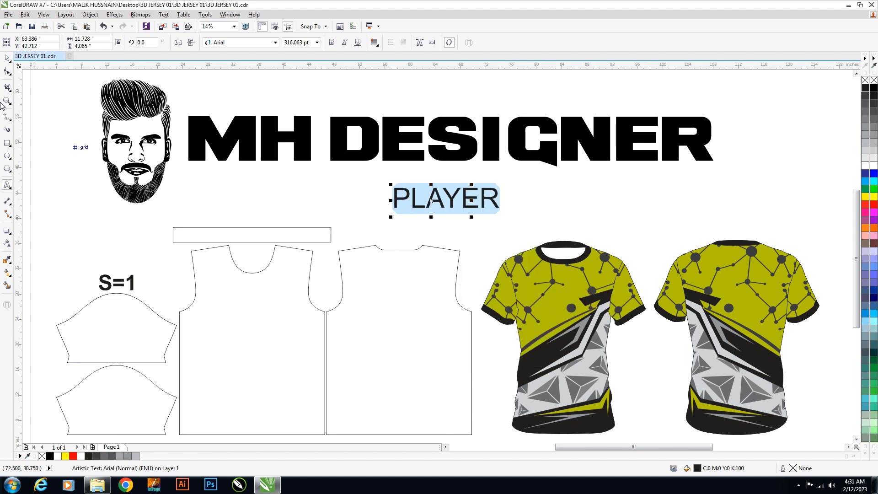
pyautogui.click(7, 58)
pyautogui.click(350, 170)
# Set the PLAYER text in the HudsonNY-Serif font
pyautogui.click(423, 196)
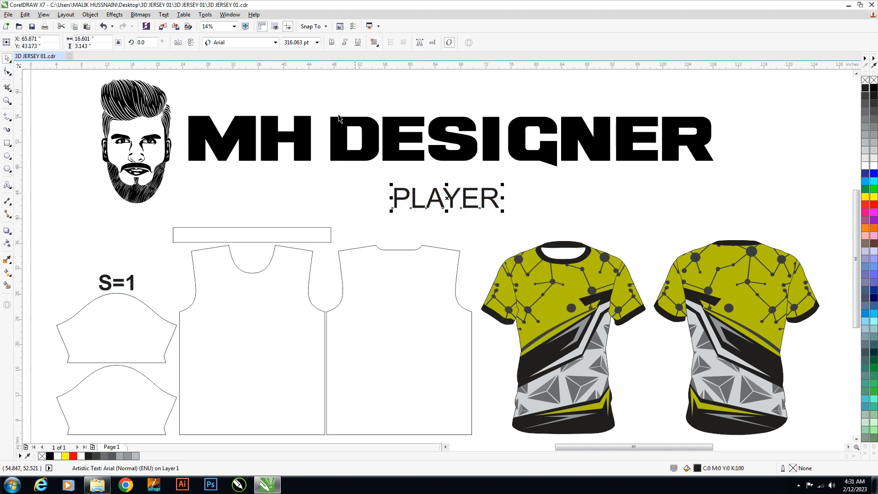
pyautogui.click(247, 44)
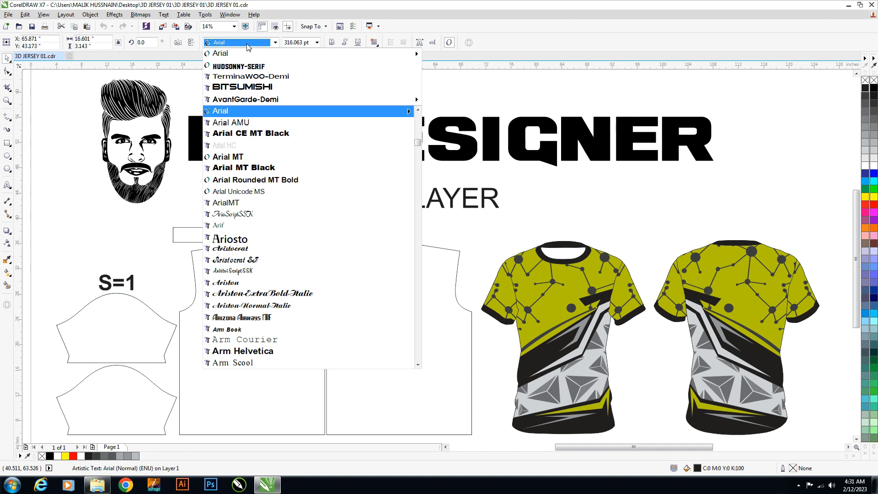
pyautogui.write('HudsonNY-Serif')
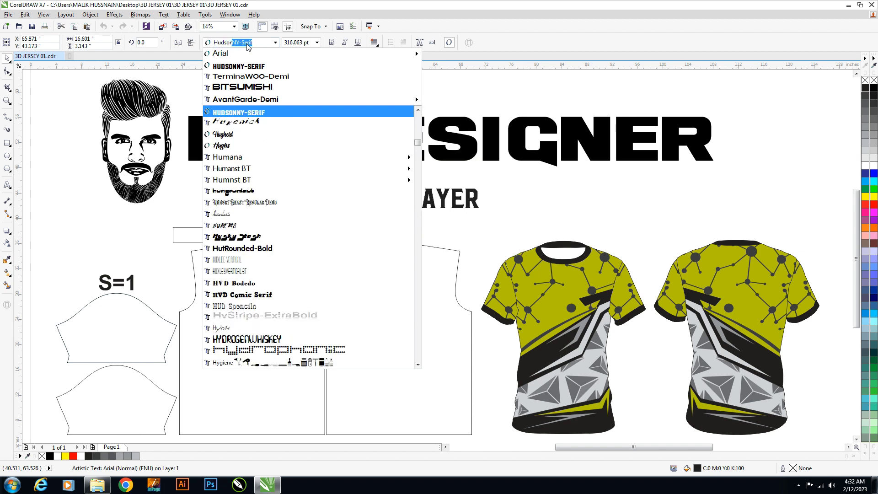
pyautogui.press('Return')
pyautogui.click(528, 189)
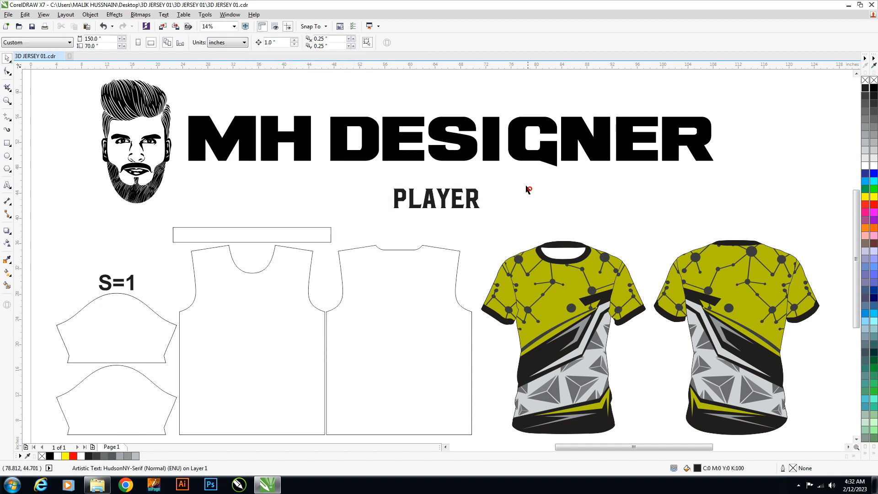
pyautogui.moveTo(379, 233); pyautogui.dragTo(524, 176)
# Move PLAYER onto the upper back of the back jersey and shrink it slightly
pyautogui.moveTo(403, 197)
pyautogui.mouseDown()
pyautogui.moveTo(703, 280)
pyautogui.moveTo(702, 288)
pyautogui.mouseUp()
pyautogui.click(804, 341)
pyautogui.hotkey('shift', 'F9')
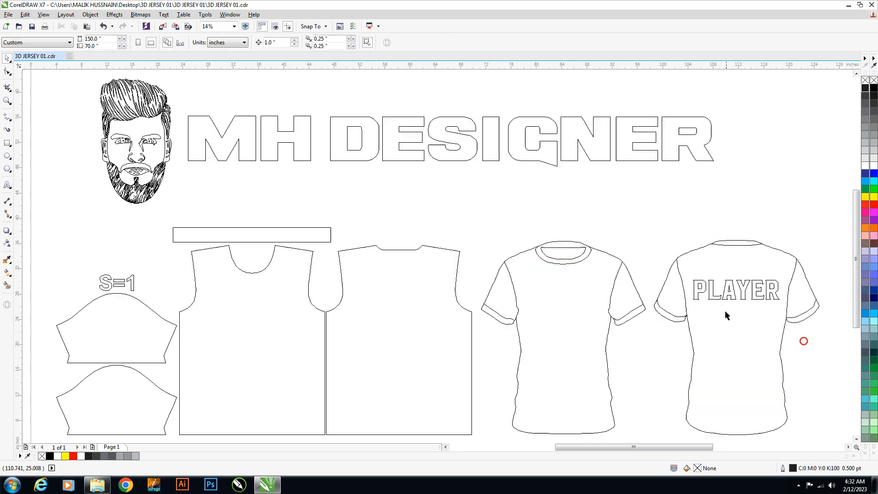
pyautogui.scroll(5, 819, 299)
pyautogui.hotkey('shift', 'F9')
pyautogui.click(627, 256)
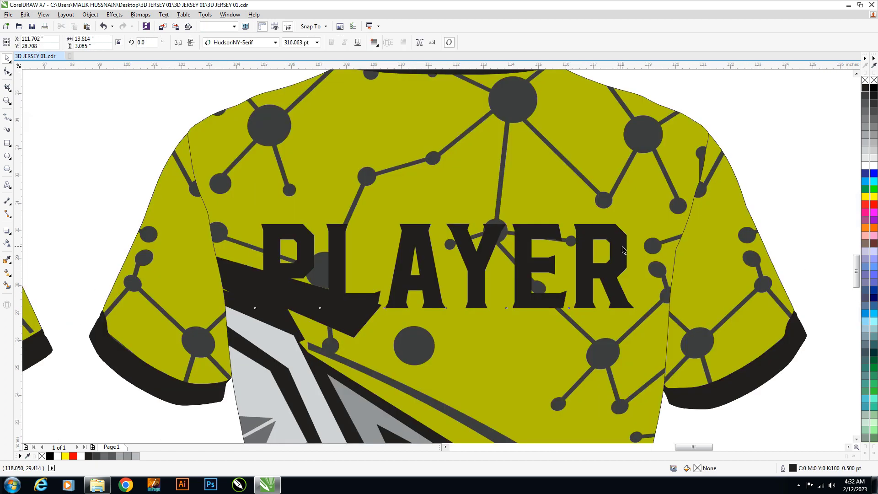
pyautogui.moveTo(637, 221); pyautogui.dragTo(608, 226)
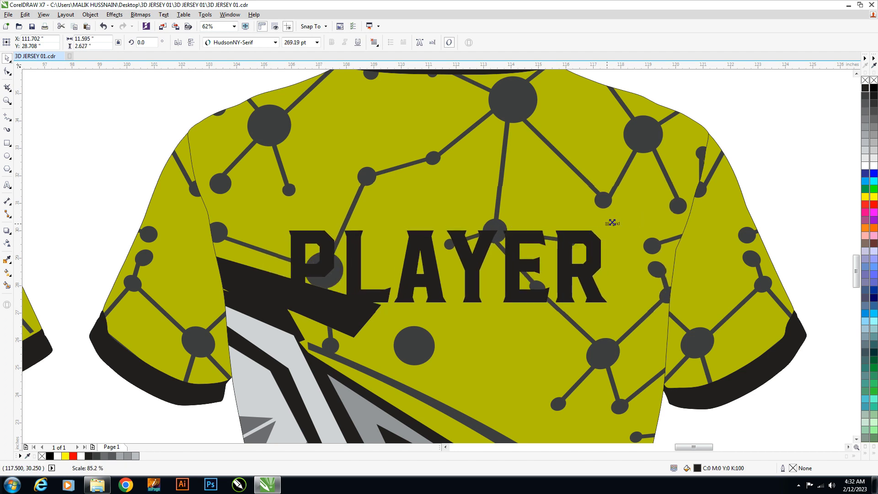
# Test a yellow-green recoloured duplicate of the back pattern panel, delete it, and open PLAYER's outline settings
pyautogui.scroll(-2, 281, 250)
pyautogui.click(397, 205)
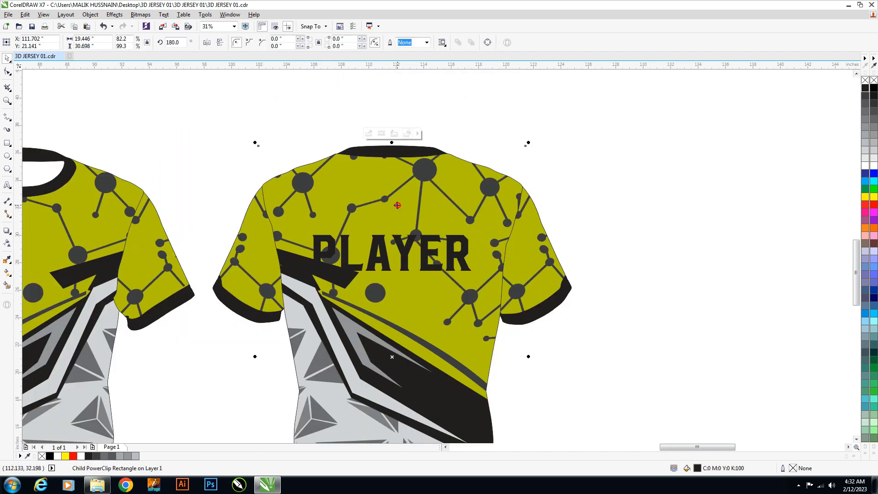
pyautogui.moveTo(391, 209); pyautogui.dragTo(712, 209)
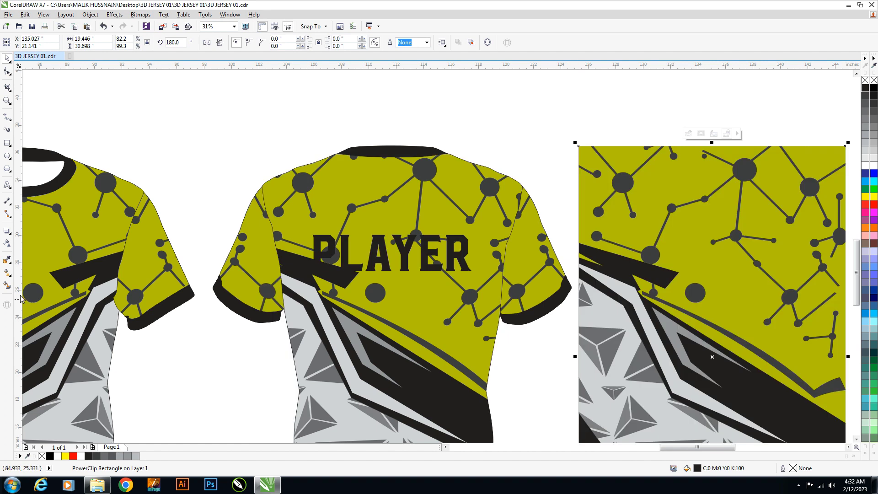
pyautogui.click(8, 260)
pyautogui.click(604, 209)
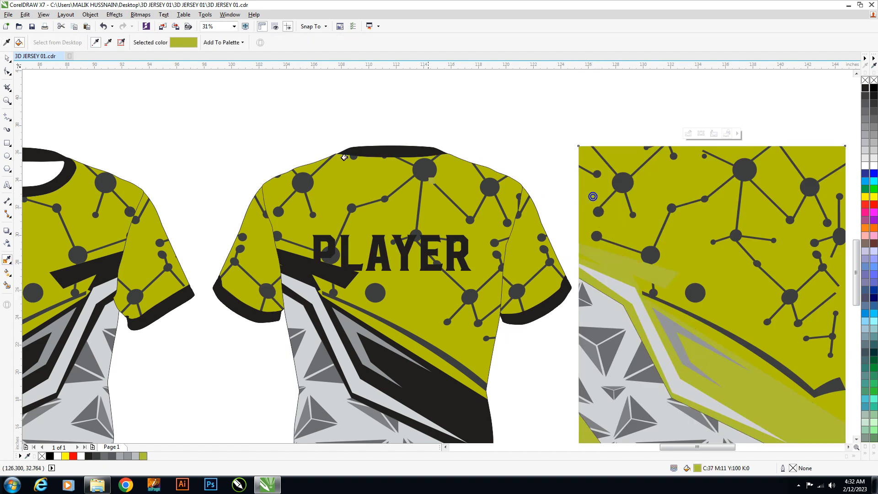
pyautogui.click(6, 60)
pyautogui.press('Delete')
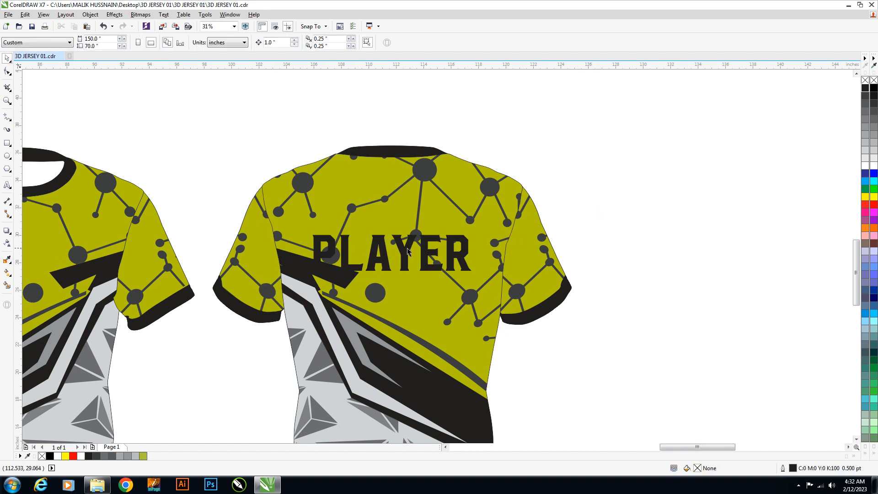
pyautogui.click(408, 251)
pyautogui.press('F12')
# Give PLAYER a 12 pt black outline with round caps, behind fill and scaling with the text
pyautogui.write('1')
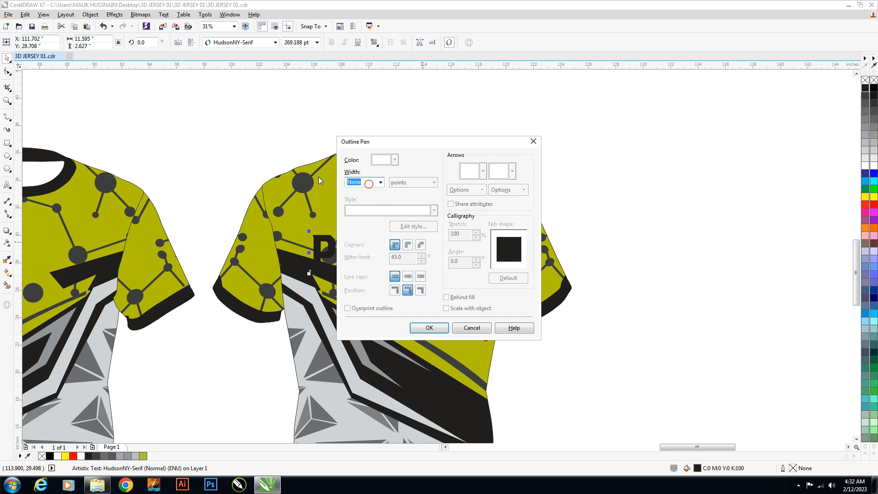
pyautogui.write('2')
pyautogui.click(429, 328)
pyautogui.press('F12')
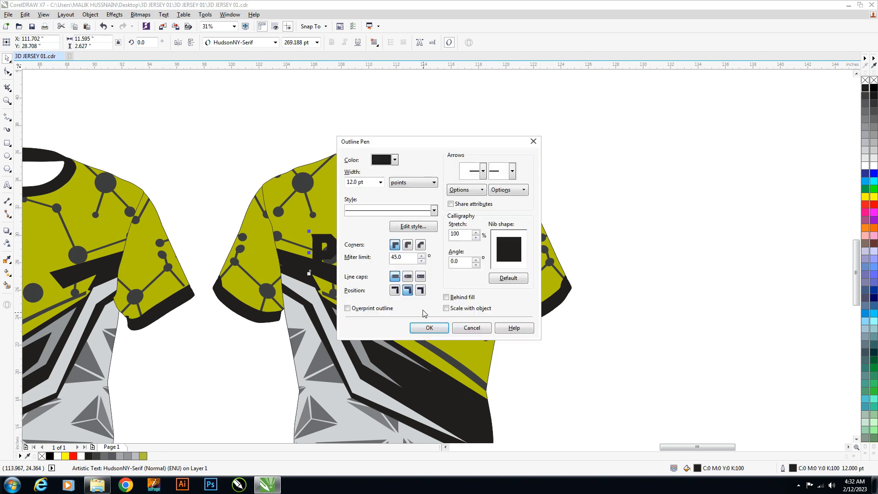
pyautogui.moveTo(372, 185); pyautogui.dragTo(333, 183)
pyautogui.click(446, 297)
pyautogui.click(407, 244)
pyautogui.click(410, 278)
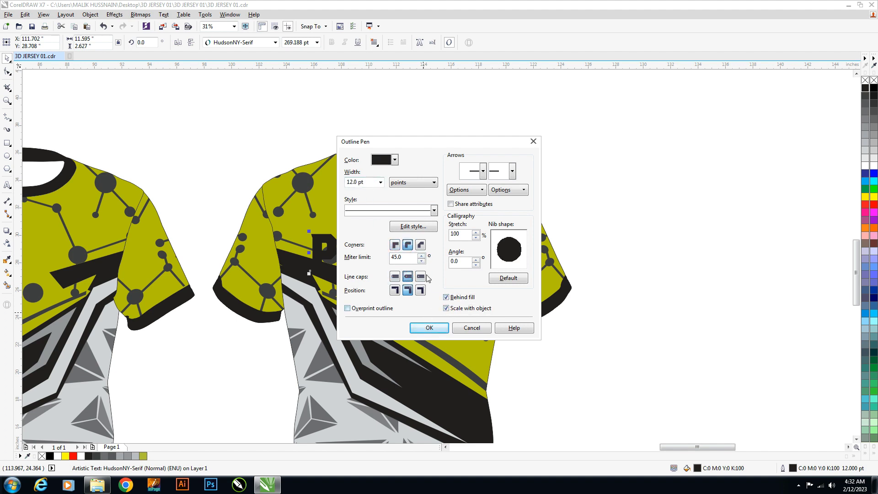
pyautogui.click(437, 326)
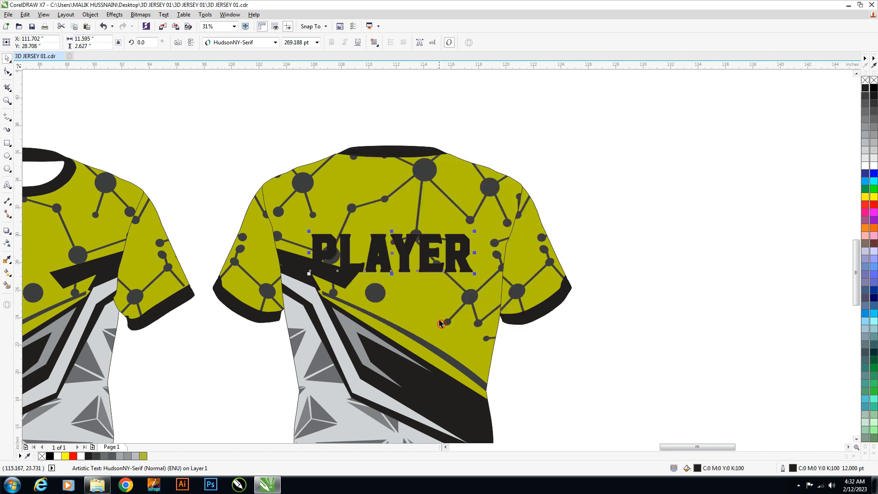
# Set an olive outline colour and duplicate PLAYER lower down, retyping the copy as 99
pyautogui.rightClick(144, 457)
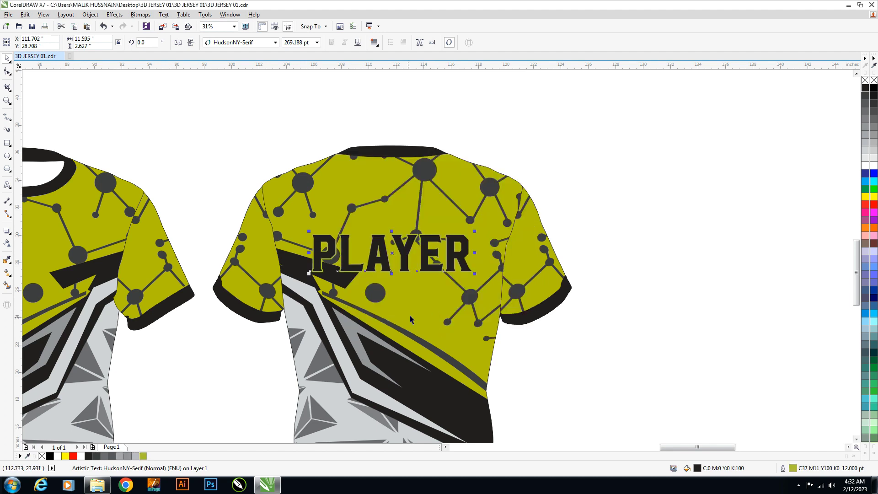
pyautogui.click(461, 259)
pyautogui.moveTo(461, 264); pyautogui.dragTo(461, 357)
pyautogui.hotkey('ctrl', 'a')
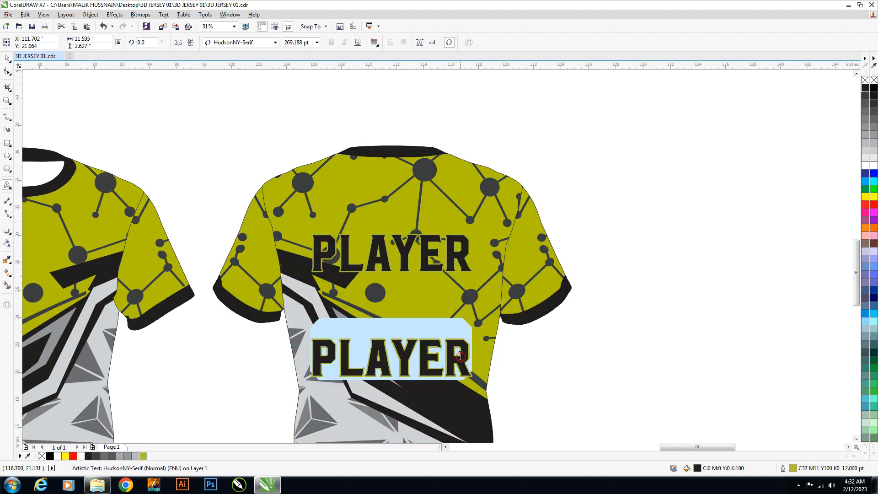
pyautogui.write('99')
pyautogui.click(7, 58)
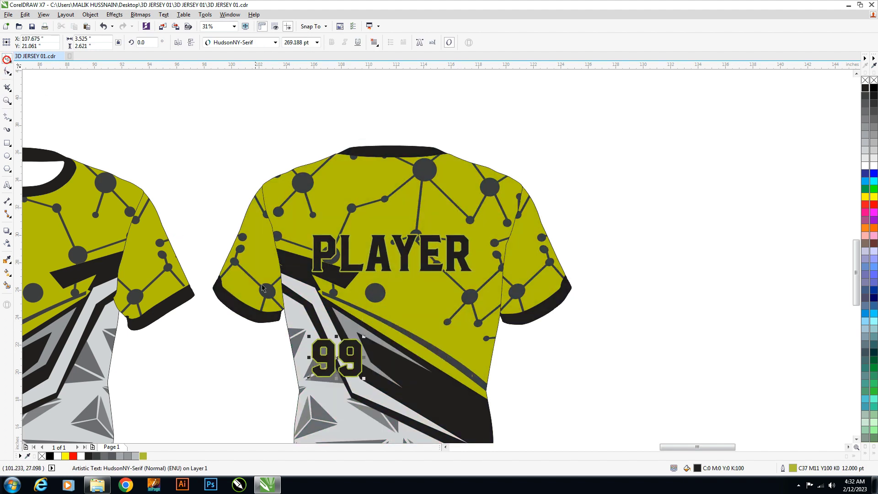
# Enlarge the 99 number below PLAYER
pyautogui.moveTo(364, 337); pyautogui.dragTo(458, 281)
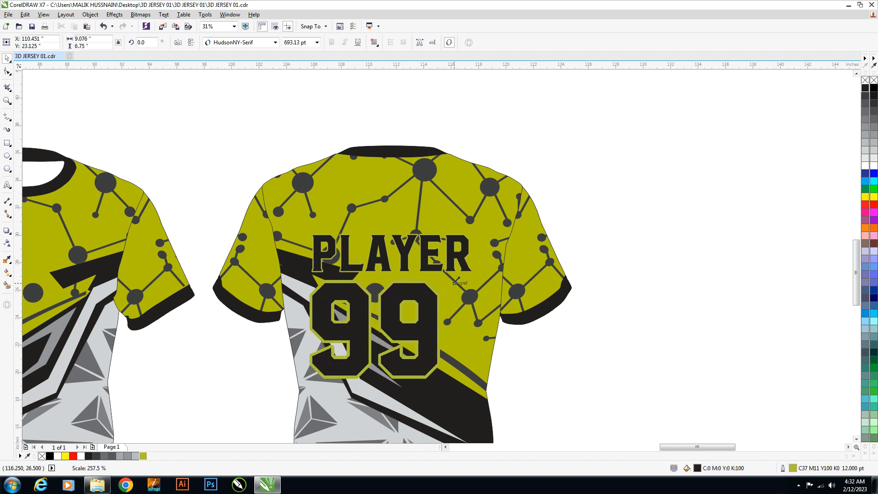
pyautogui.keyDown('shift'); pyautogui.click(481, 357); pyautogui.keyUp('shift')
pyautogui.click(568, 391)
pyautogui.click(452, 335)
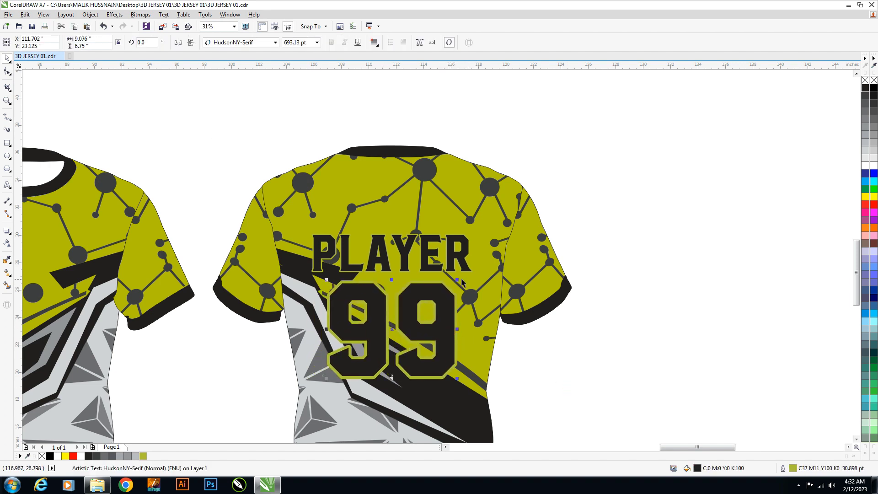
pyautogui.moveTo(458, 281)
pyautogui.mouseDown()
pyautogui.moveTo(463, 275)
pyautogui.moveTo(457, 305)
pyautogui.mouseUp()
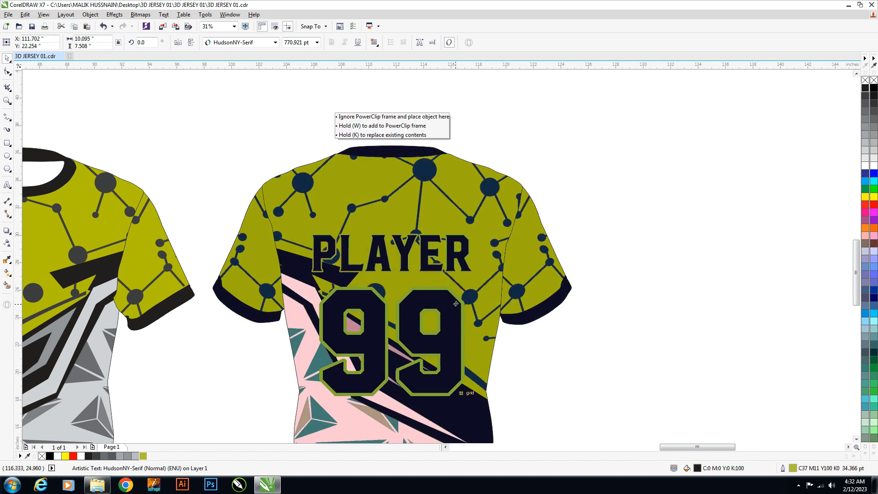
# Give the 99 a 30 pt outline width in Outline Pen
pyautogui.press('F12')
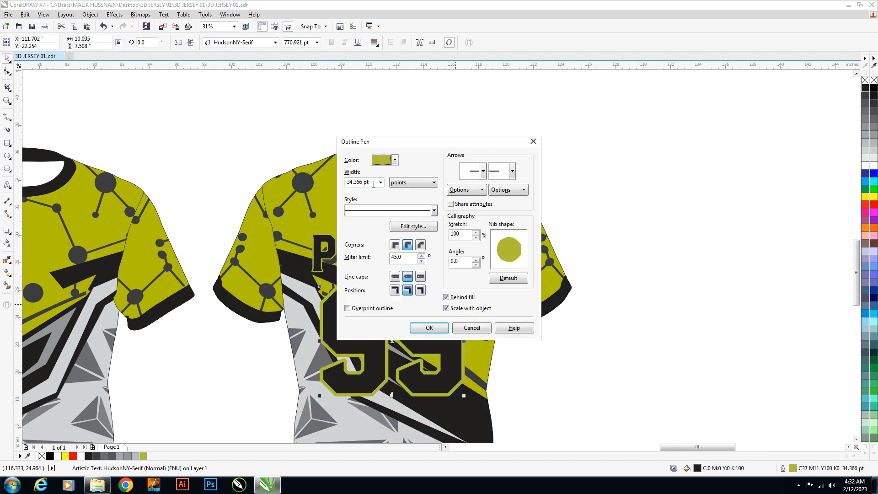
pyautogui.tripleClick(374, 184)
pyautogui.write('30')
pyautogui.press('Return')
pyautogui.press('F12')
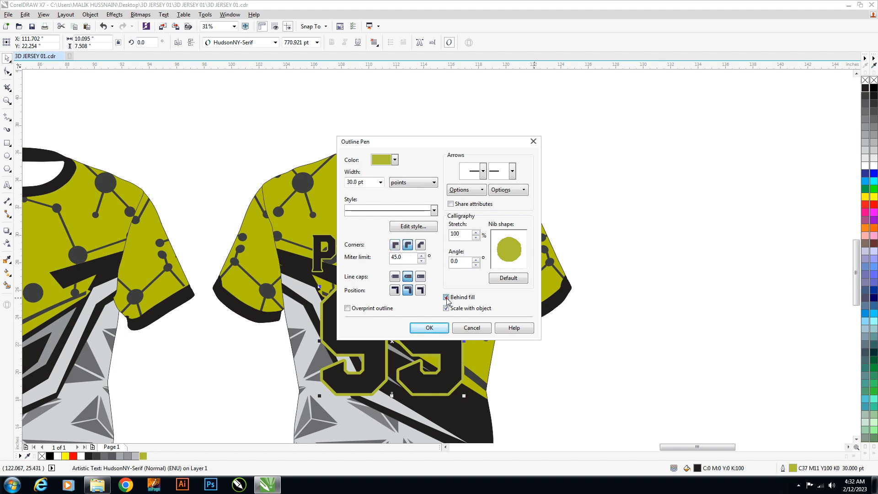
pyautogui.click(430, 328)
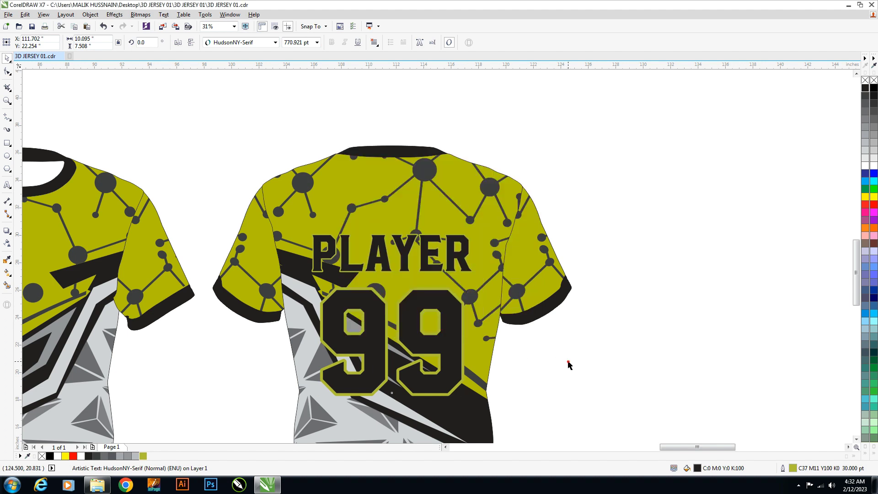
# Shrink the PLAYER lettering about its centre on the back jersey
pyautogui.click(569, 365)
pyautogui.click(336, 390)
pyautogui.scroll(-2, 389, 314)
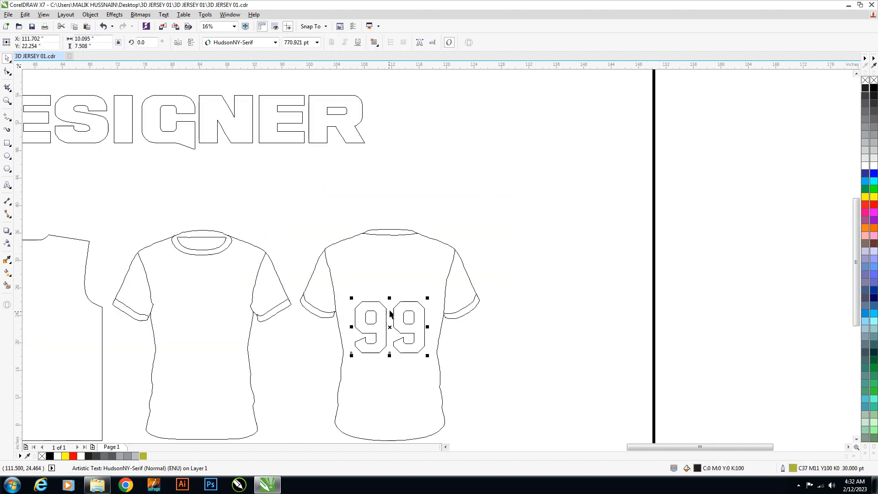
pyautogui.click(392, 295)
pyautogui.keyDown('ctrl'); pyautogui.click(431, 285); pyautogui.keyUp('ctrl')
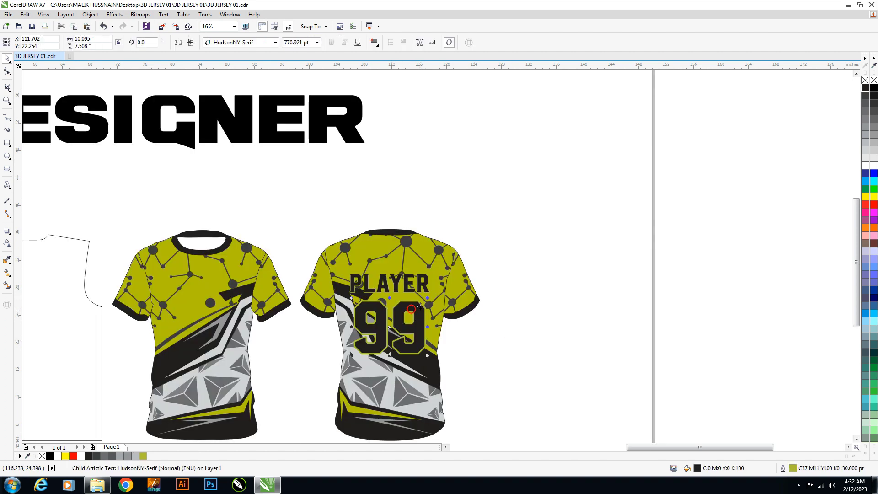
pyautogui.scroll(2, 431, 286)
pyautogui.moveTo(444, 245); pyautogui.dragTo(433, 249)
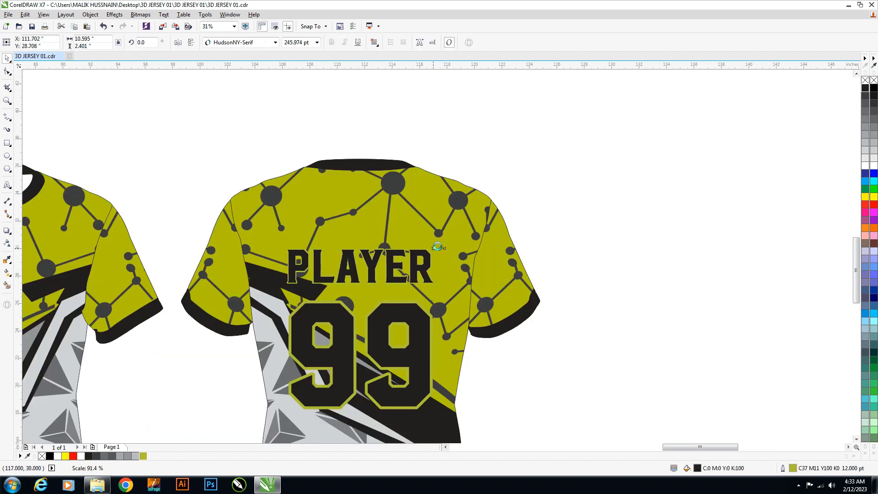
# Enlarge the 99 slightly and re-apply its 30 pt outline width
pyautogui.keyDown('ctrl'); pyautogui.click(422, 319); pyautogui.keyUp('ctrl')
pyautogui.moveTo(433, 301); pyautogui.dragTo(436, 296)
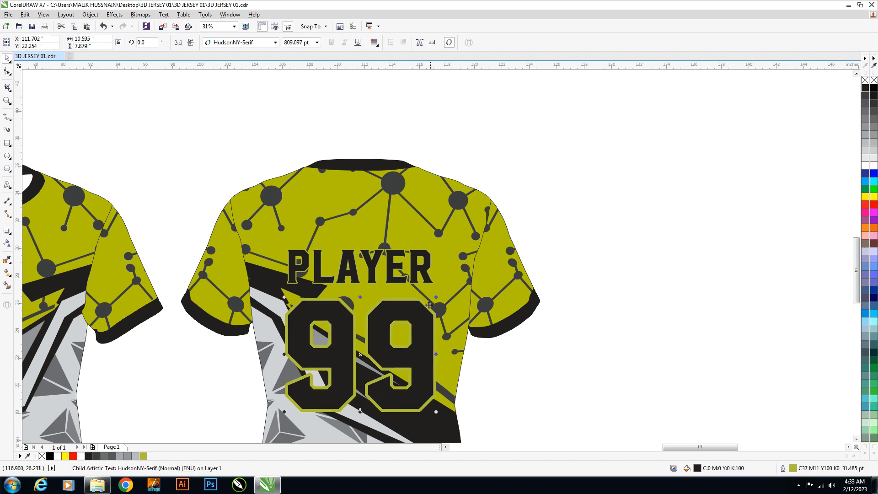
pyautogui.press('F12')
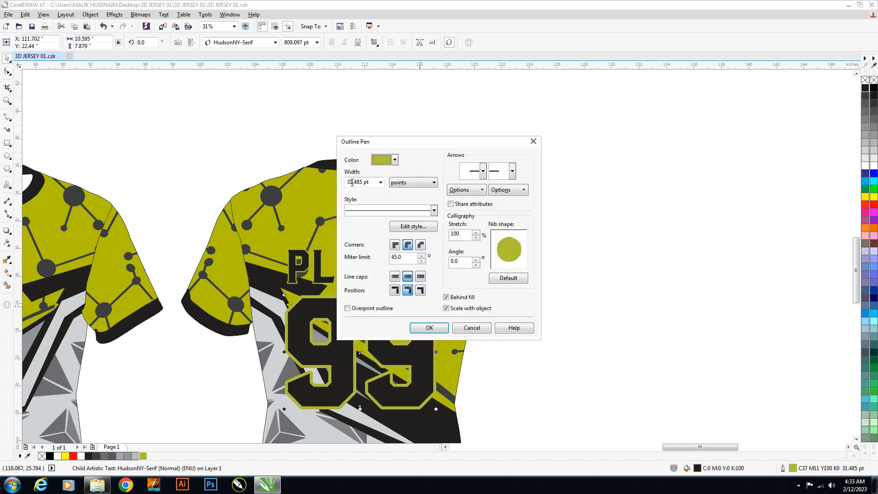
pyautogui.doubleClick(365, 180)
pyautogui.write('30')
pyautogui.press('Return')
pyautogui.click(589, 250)
pyautogui.scroll(-2, 545, 265)
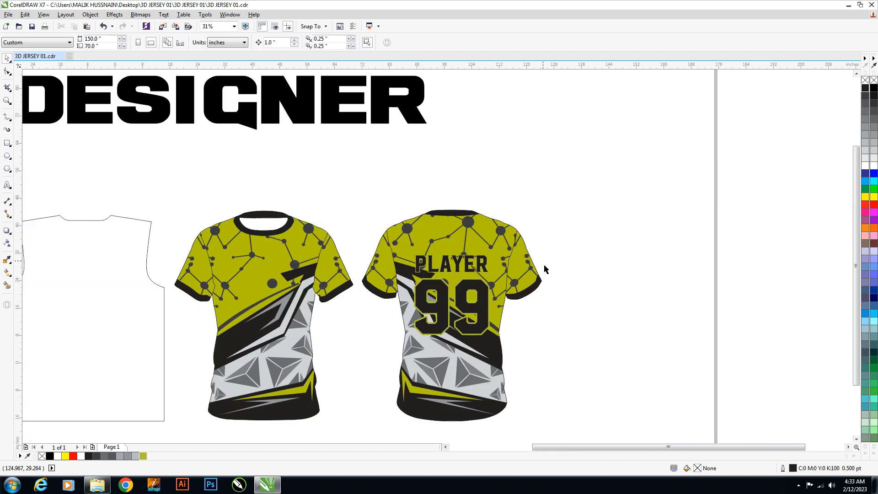
pyautogui.scroll(-1, 544, 265)
pyautogui.scroll(1, 180, 188)
pyautogui.scroll(-1, 321, 188)
# Copy the face logo onto the back jersey, fill it black, size it 2.5" high and place it above PLAYER
pyautogui.click(168, 142)
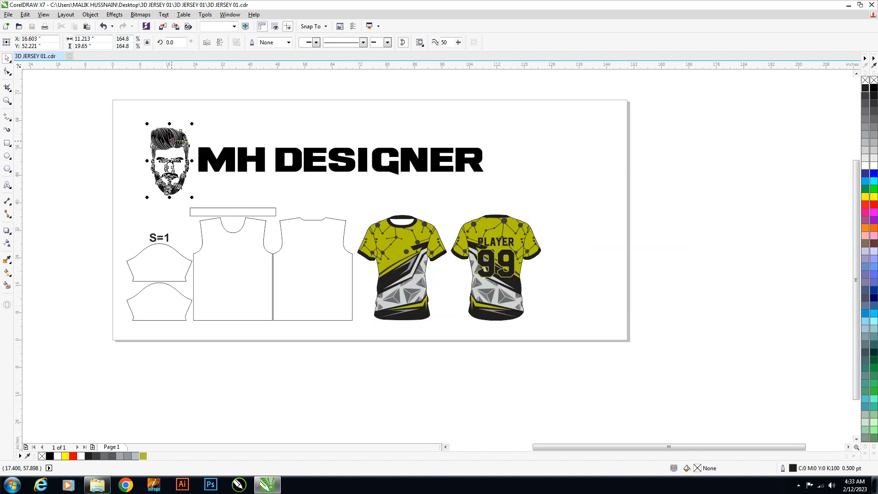
pyautogui.moveTo(494, 209); pyautogui.dragTo(496, 208)
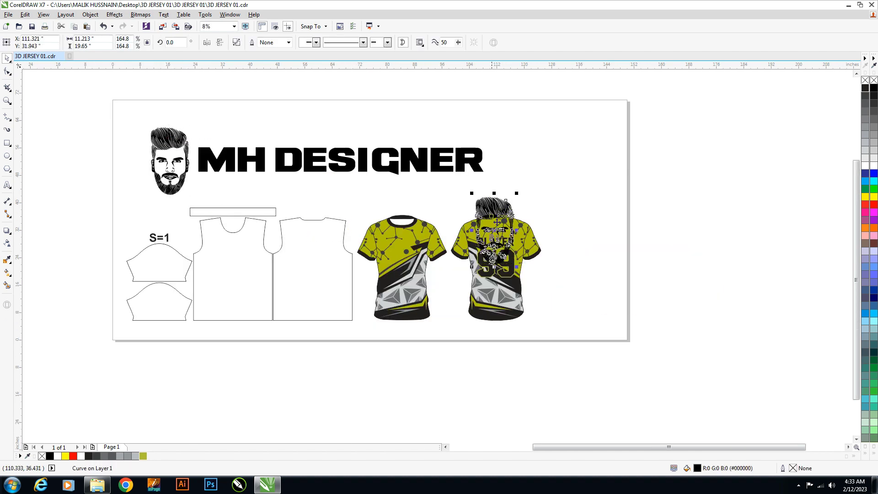
pyautogui.scroll(1, 513, 248)
pyautogui.click(868, 89)
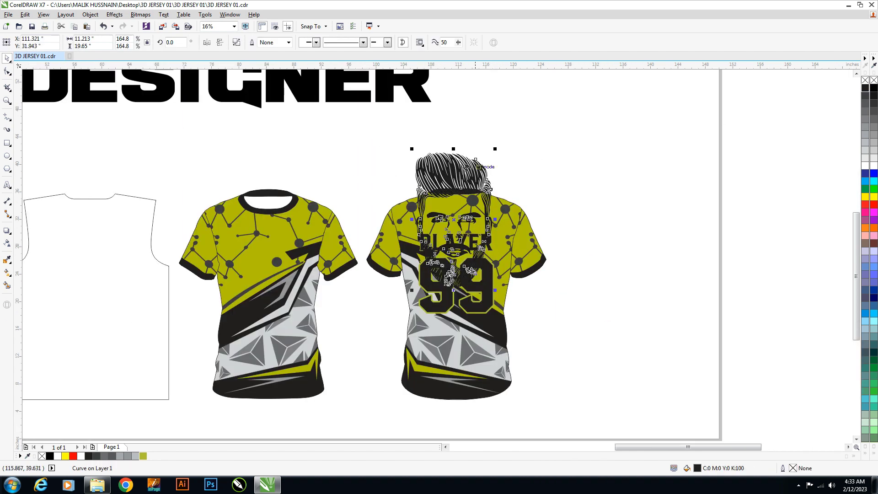
pyautogui.doubleClick(78, 46)
pyautogui.write('2.5')
pyautogui.press('Return')
pyautogui.scroll(2, 442, 232)
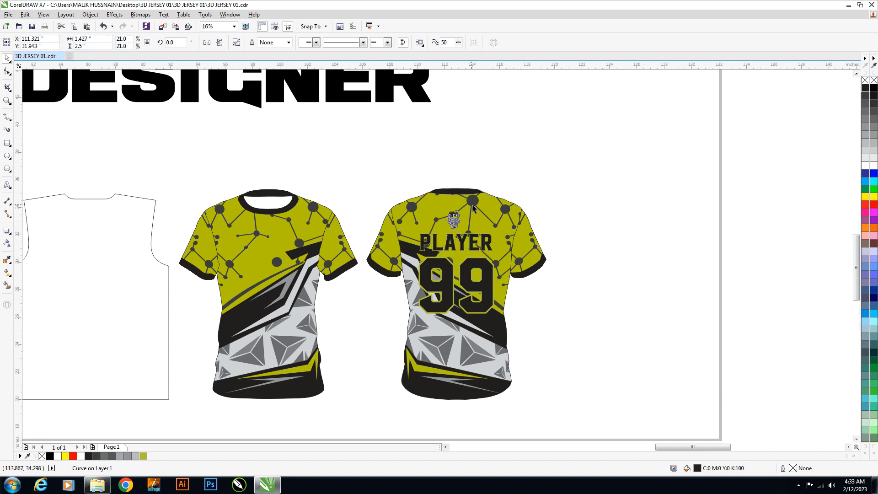
pyautogui.click(442, 231)
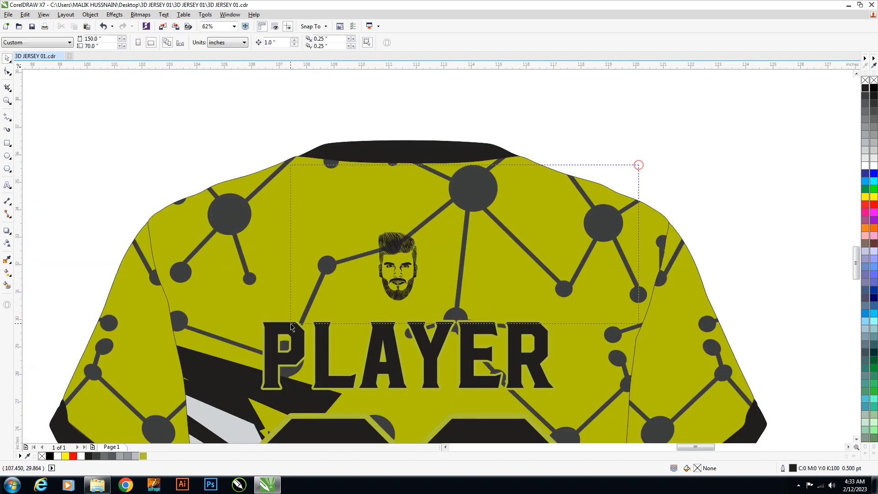
pyautogui.moveTo(416, 238); pyautogui.dragTo(445, 204)
# Give the face logo a 2 pt olive outline behind the fill and save
pyautogui.rightClick(143, 456)
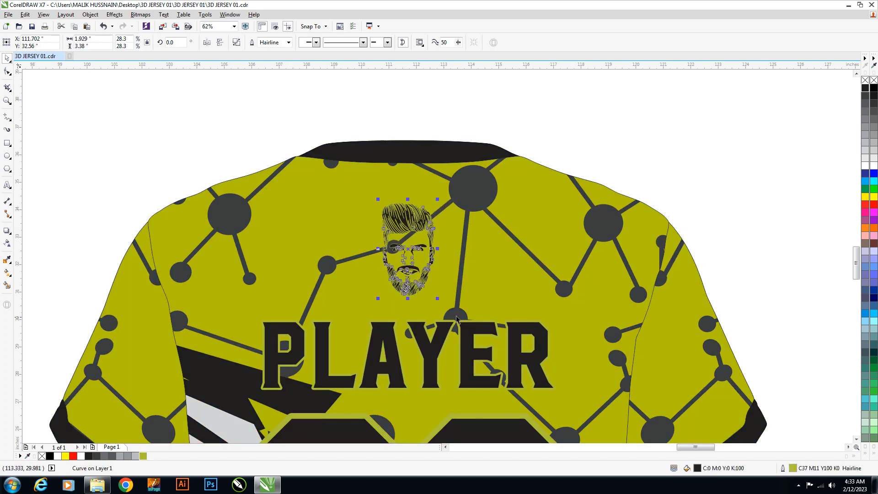
pyautogui.press('F12')
pyautogui.press('Escape')
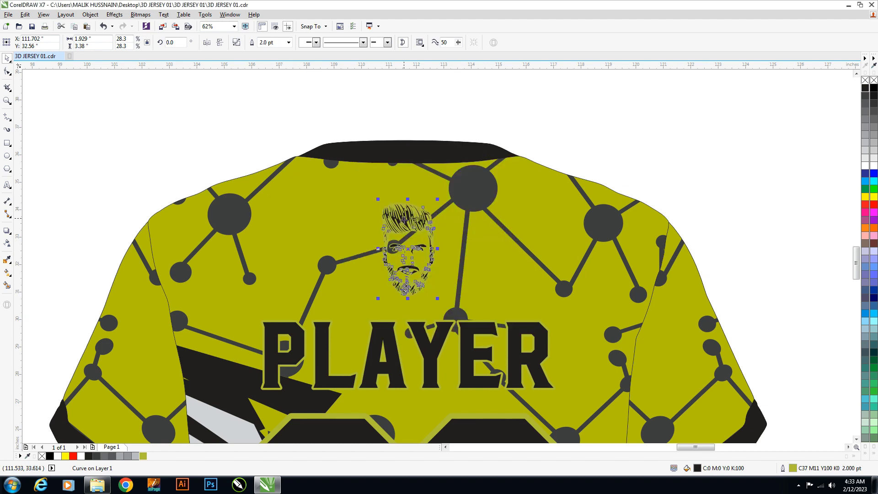
pyautogui.press('F12')
pyautogui.click(462, 297)
pyautogui.click(447, 327)
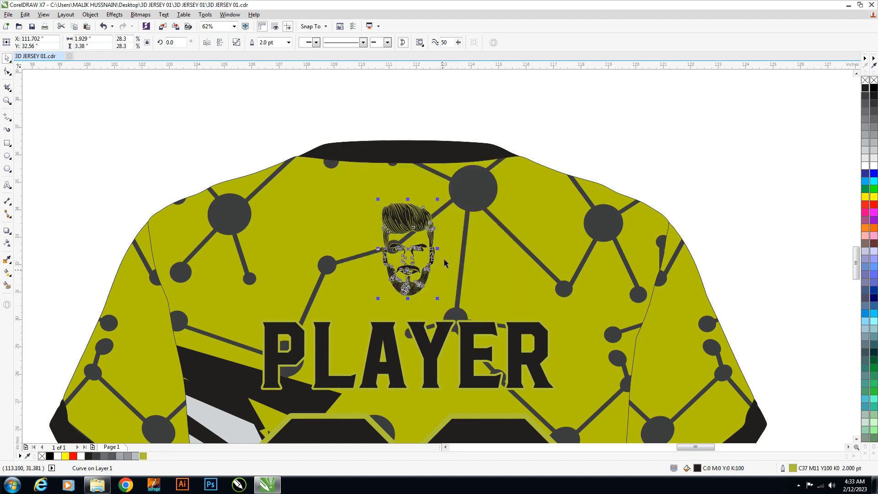
pyautogui.press('Escape')
pyautogui.scroll(-3, 476, 236)
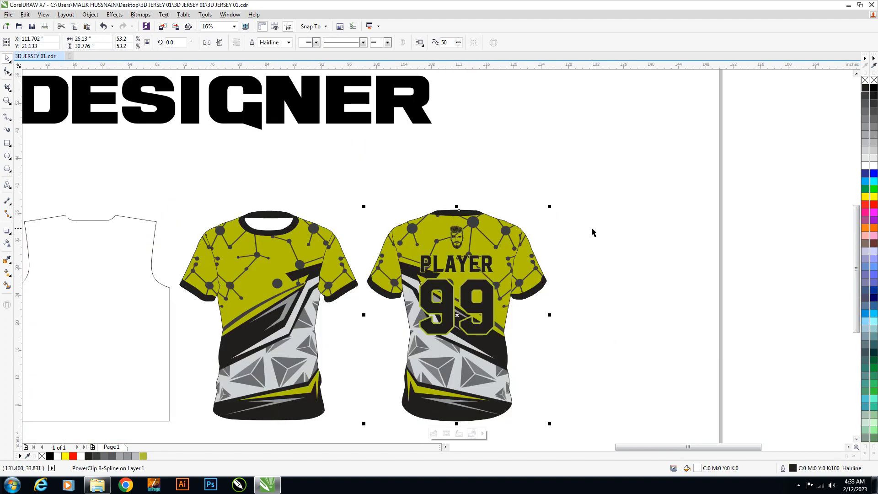
pyautogui.hotkey('ctrl', 's')
# Copy PLAYER onto the front jersey and reword it to TEAM
pyautogui.click(422, 269)
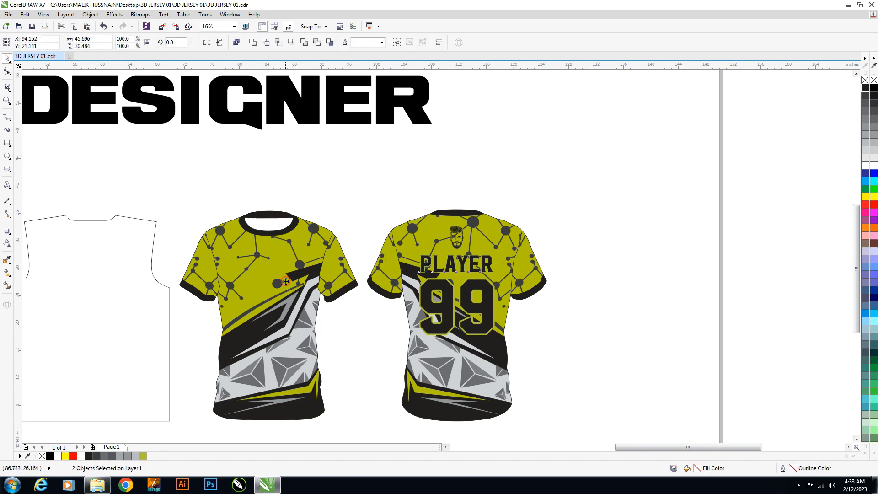
pyautogui.moveTo(425, 264); pyautogui.dragTo(238, 265)
pyautogui.press('Escape')
pyautogui.scroll(2, 253, 268)
pyautogui.doubleClick(254, 264)
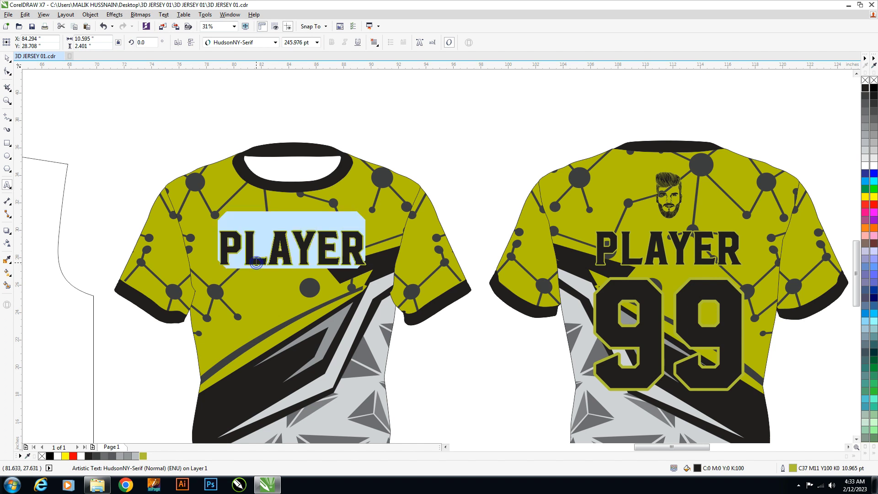
pyautogui.write('TE')
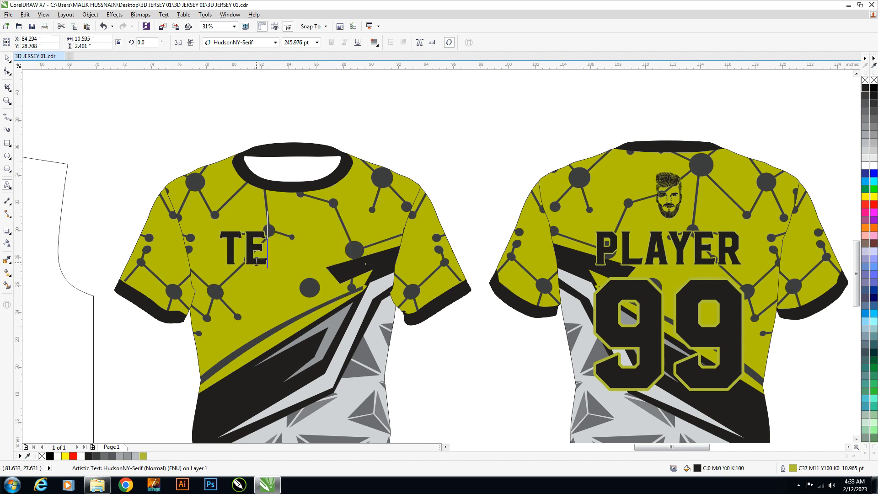
pyautogui.write('AM')
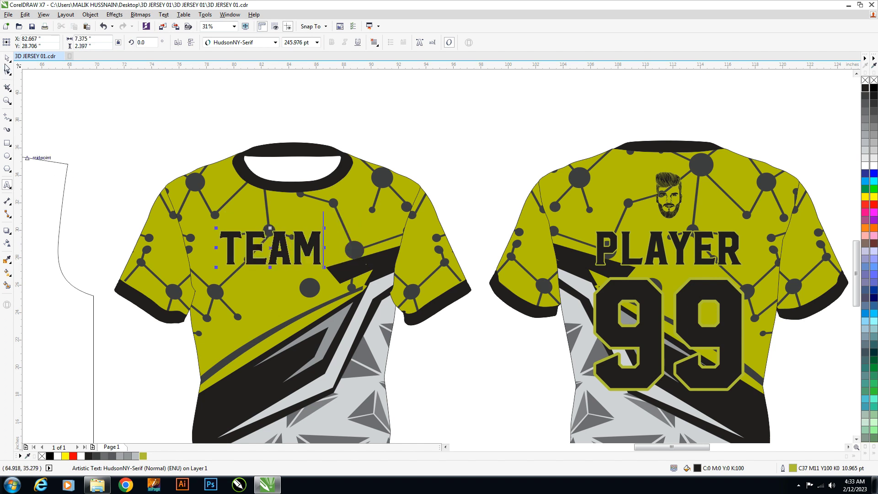
pyautogui.click(6, 56)
# Enlarge TEAM, centre it horizontally on the front jersey and move it down the chest
pyautogui.moveTo(324, 269); pyautogui.dragTo(344, 274)
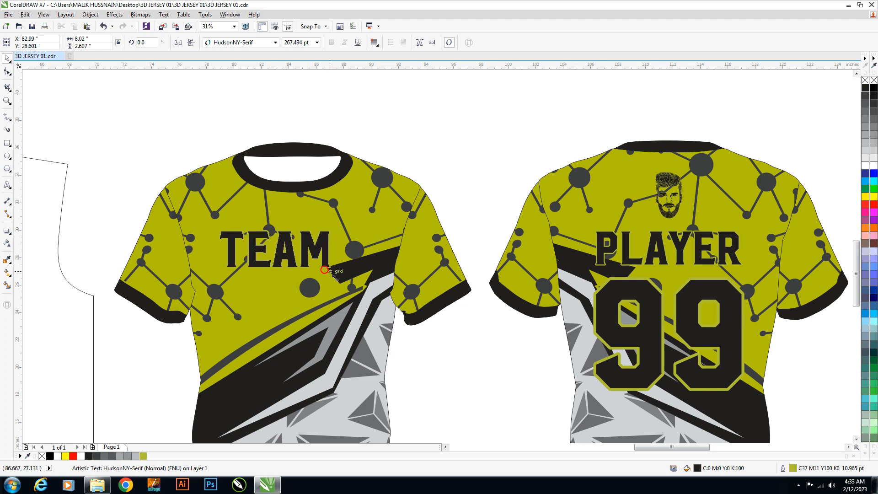
pyautogui.keyDown('shift'); pyautogui.click(350, 330); pyautogui.keyUp('shift')
pyautogui.press('c')
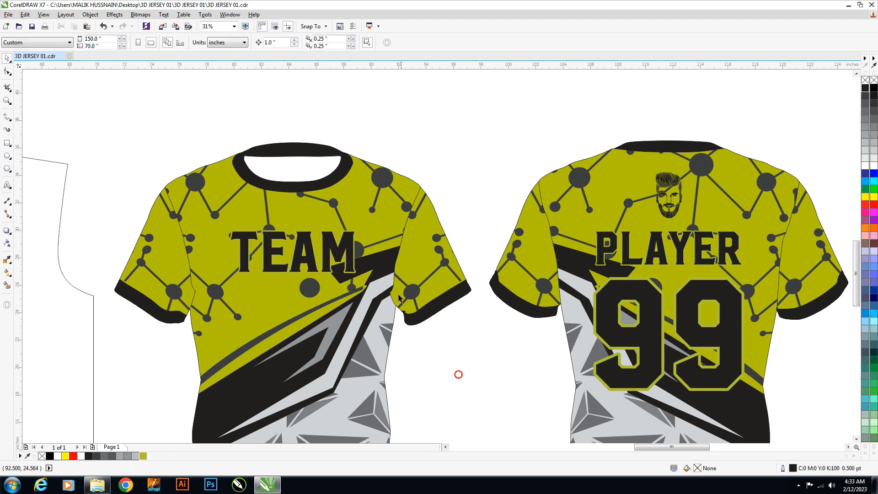
pyautogui.moveTo(357, 232)
pyautogui.mouseDown()
pyautogui.moveTo(357, 243)
pyautogui.moveTo(371, 241)
pyautogui.mouseUp()
pyautogui.scroll(-2, 368, 244)
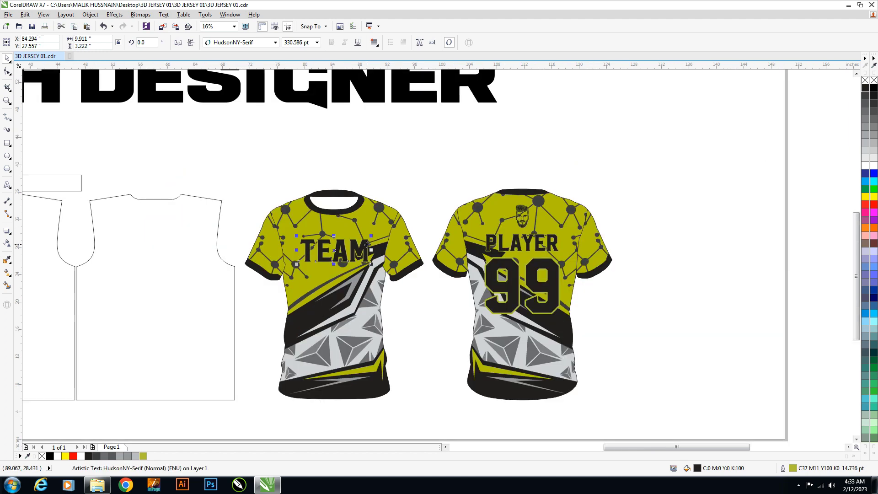
pyautogui.rightClick(368, 245)
pyautogui.click(371, 224)
pyautogui.click(440, 185)
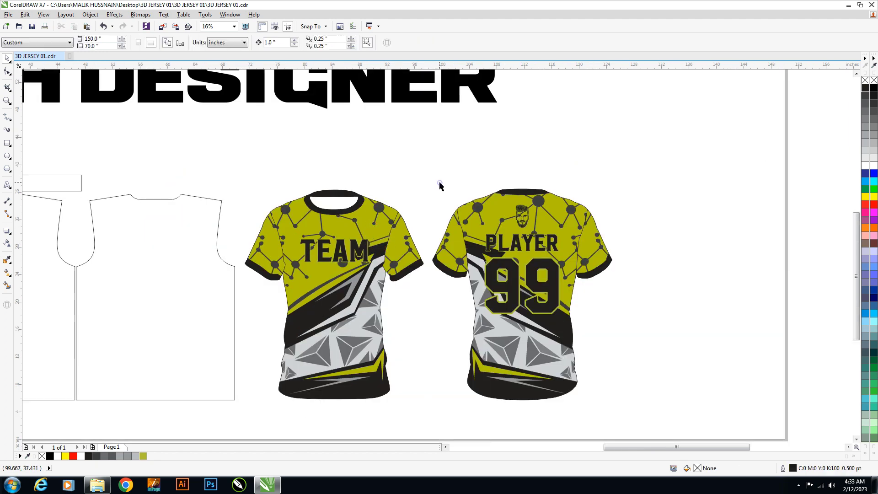
pyautogui.press('F4')
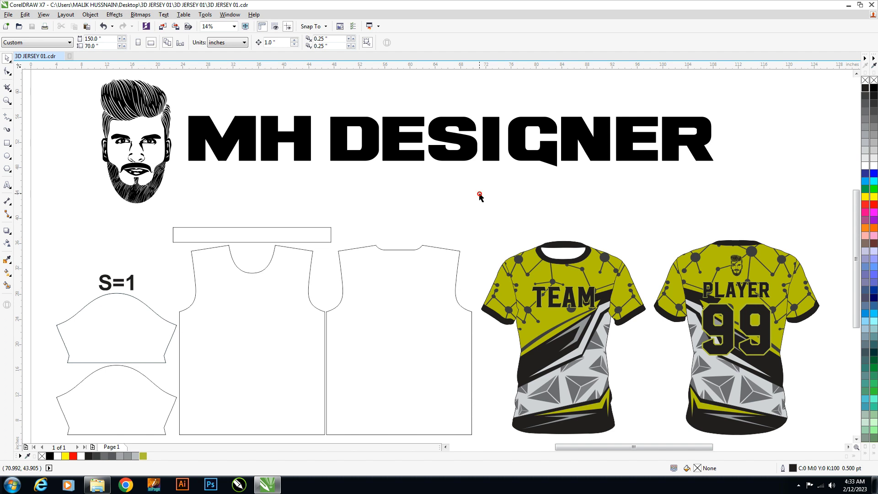
# Drag FRONT VIEW and BACK VIEW images from the project folder into the layout, then move them right
pyautogui.click(97, 484)
pyautogui.click(341, 241)
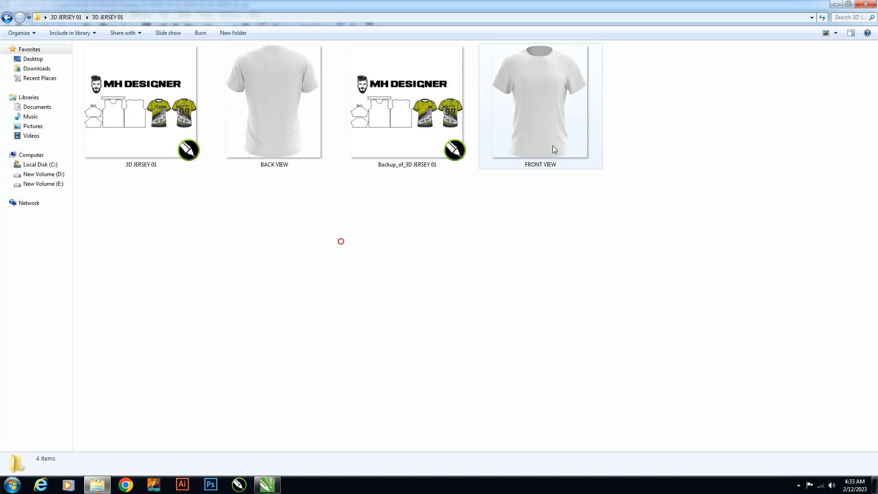
pyautogui.click(552, 145)
pyautogui.keyDown('ctrl'); pyautogui.click(288, 125); pyautogui.keyUp('ctrl')
pyautogui.moveTo(562, 120)
pyautogui.mouseDown()
pyautogui.moveTo(501, 176)
pyautogui.moveTo(270, 487)
pyautogui.moveTo(398, 304)
pyautogui.mouseUp()
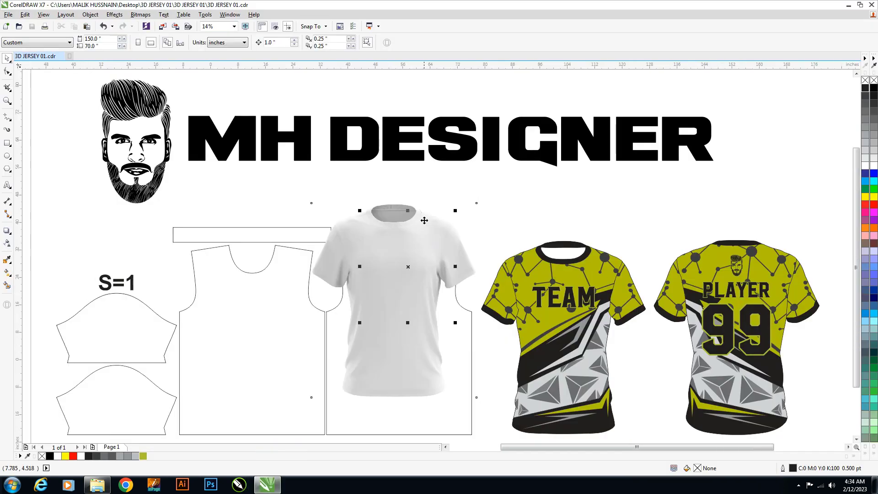
pyautogui.scroll(-2, 428, 192)
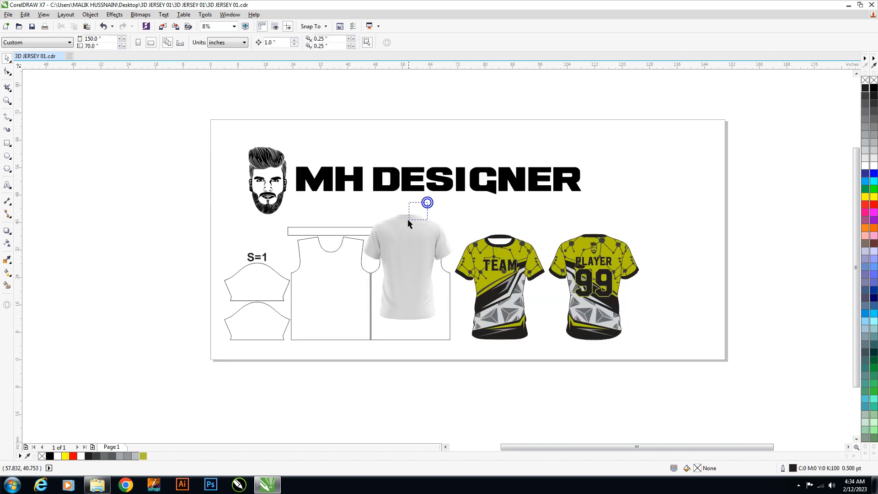
pyautogui.moveTo(407, 224); pyautogui.dragTo(698, 224)
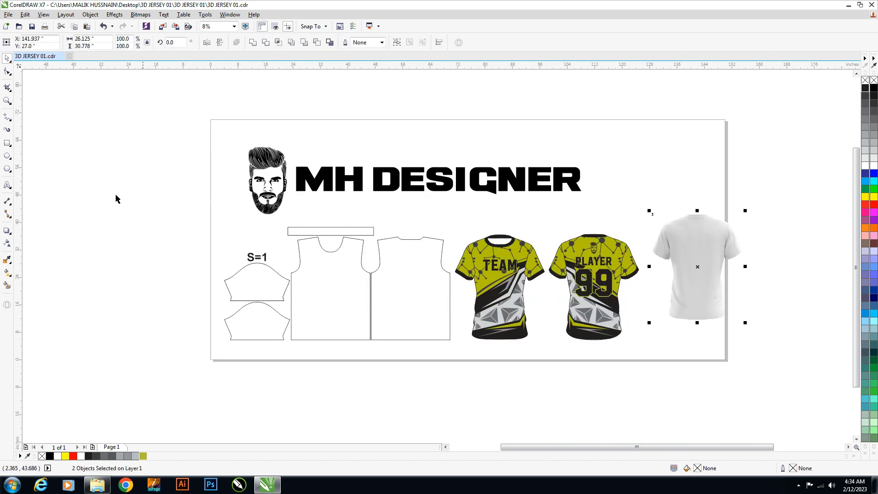
pyautogui.click(93, 247)
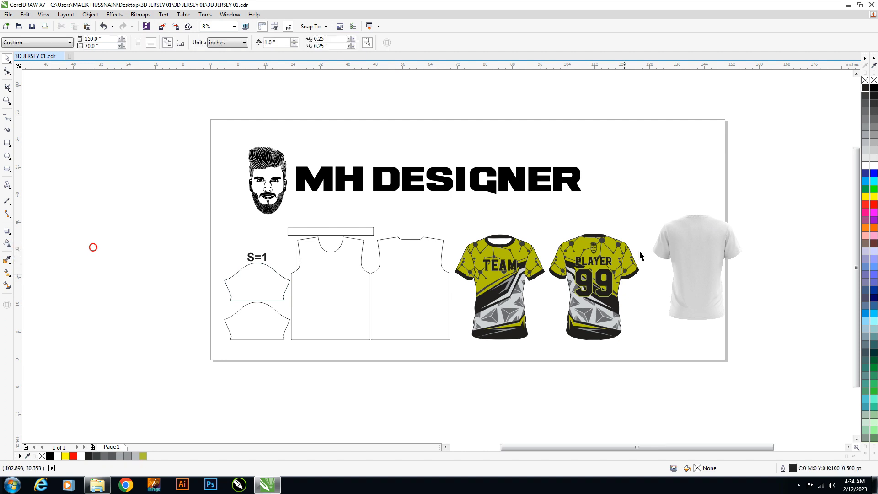
pyautogui.moveTo(719, 204); pyautogui.dragTo(645, 330)
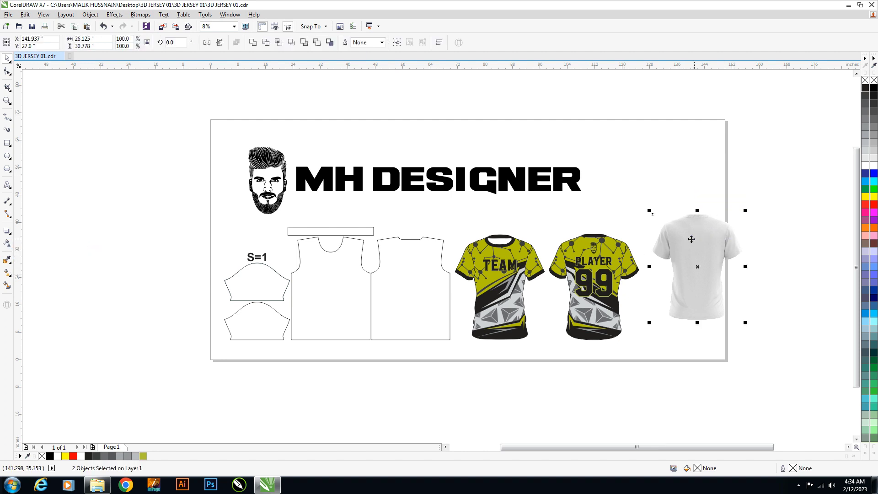
# Set the grey shirt overlay to Subtract transparency and centre it on the TEAM jersey
pyautogui.click(8, 244)
pyautogui.click(95, 44)
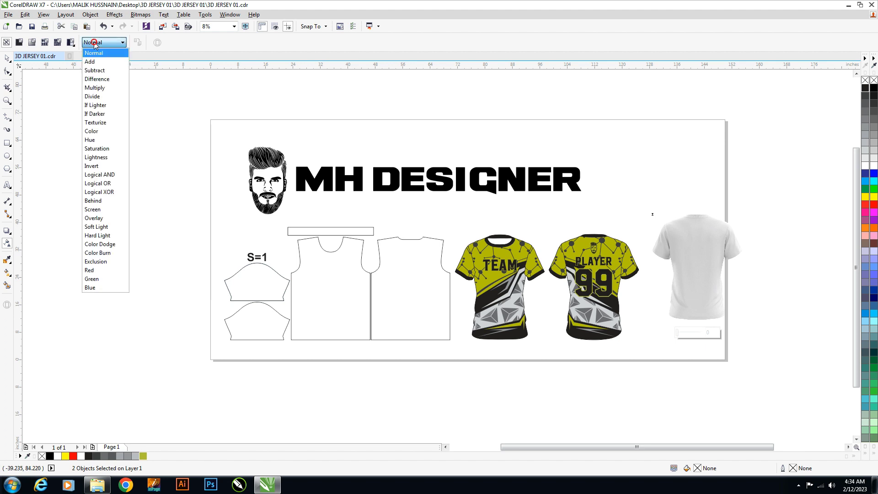
pyautogui.click(99, 71)
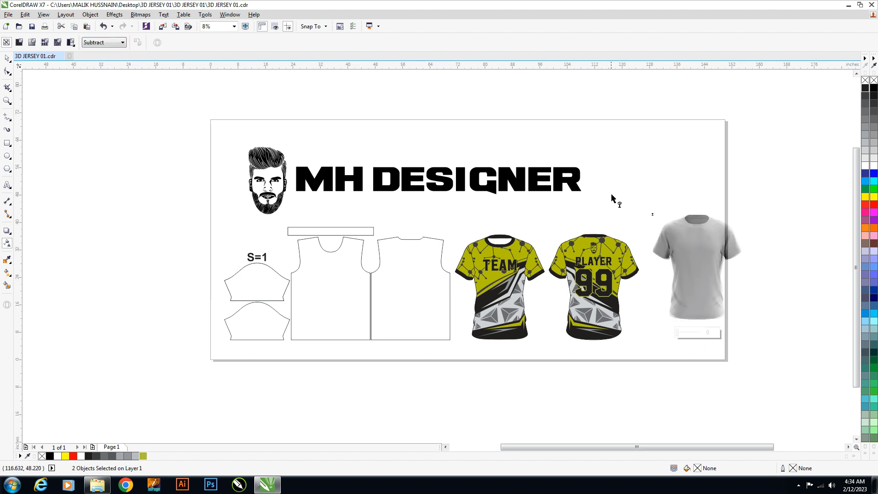
pyautogui.click(6, 58)
pyautogui.scroll(1, 744, 313)
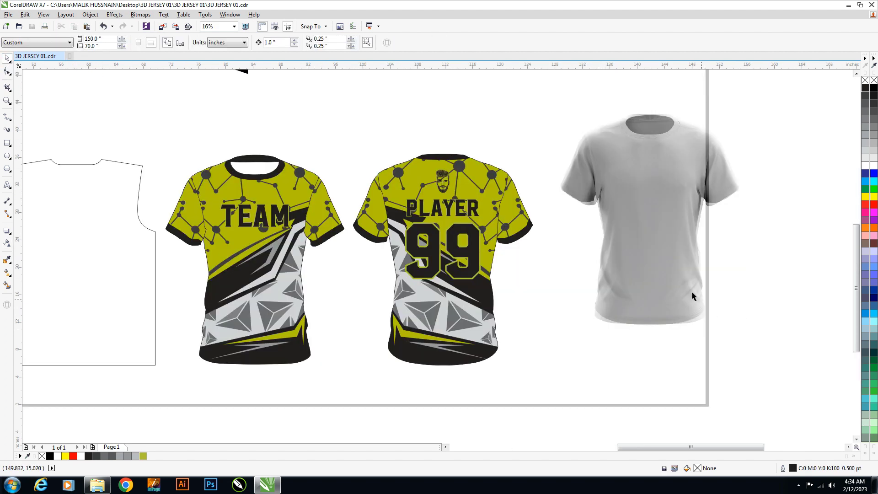
pyautogui.click(660, 268)
pyautogui.scroll(-1, 614, 252)
pyautogui.keyDown('shift'); pyautogui.click(442, 273); pyautogui.keyUp('shift')
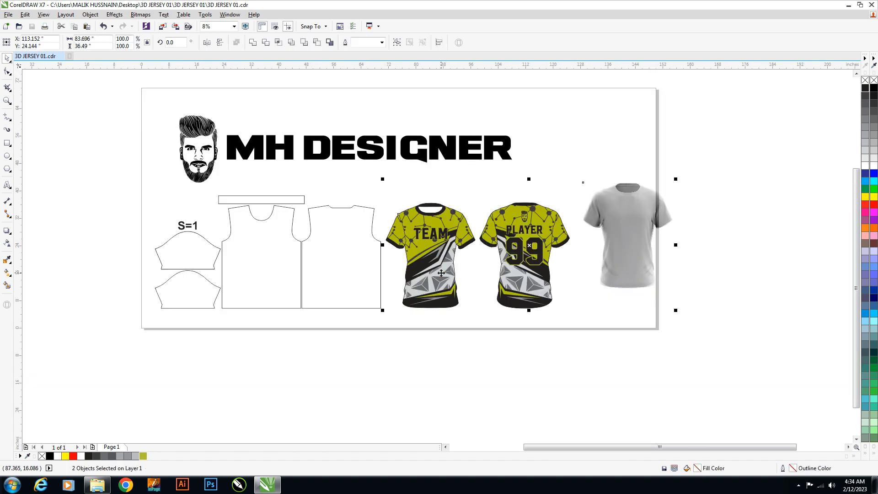
pyautogui.press('c')
pyautogui.press('e')
pyautogui.click(532, 360)
# Align the grey overlay onto the PLAYER jersey and centre the white shirt on the TEAM jersey
pyautogui.click(451, 278)
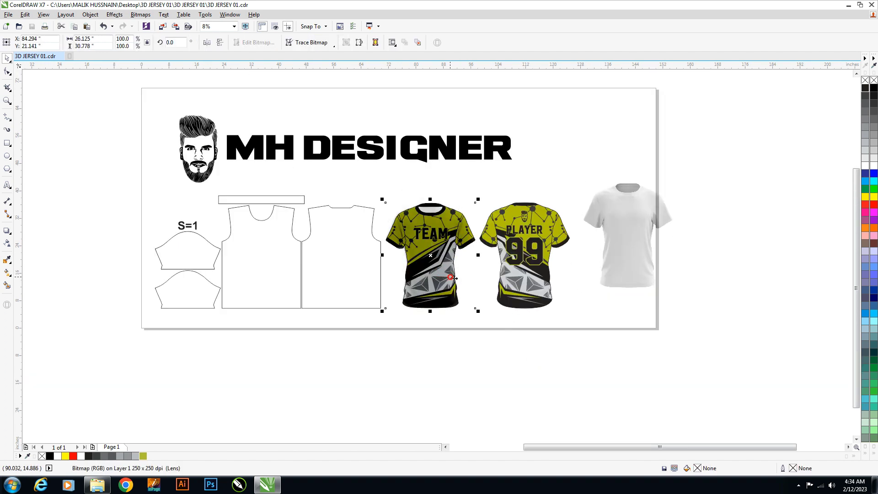
pyautogui.keyDown('shift'); pyautogui.click(531, 279); pyautogui.keyUp('shift')
pyautogui.press('c')
pyautogui.click(573, 357)
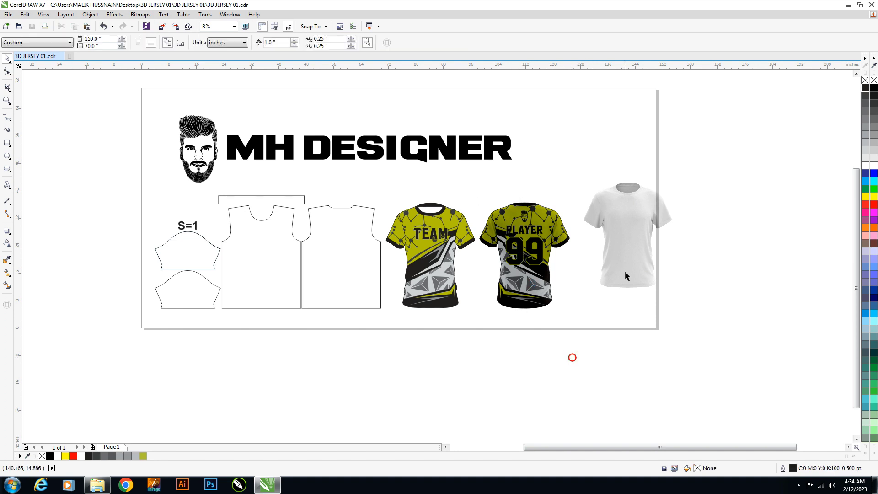
pyautogui.click(636, 261)
pyautogui.keyDown('shift'); pyautogui.click(433, 268); pyautogui.keyUp('shift')
pyautogui.press('c')
pyautogui.press('e')
pyautogui.click(469, 351)
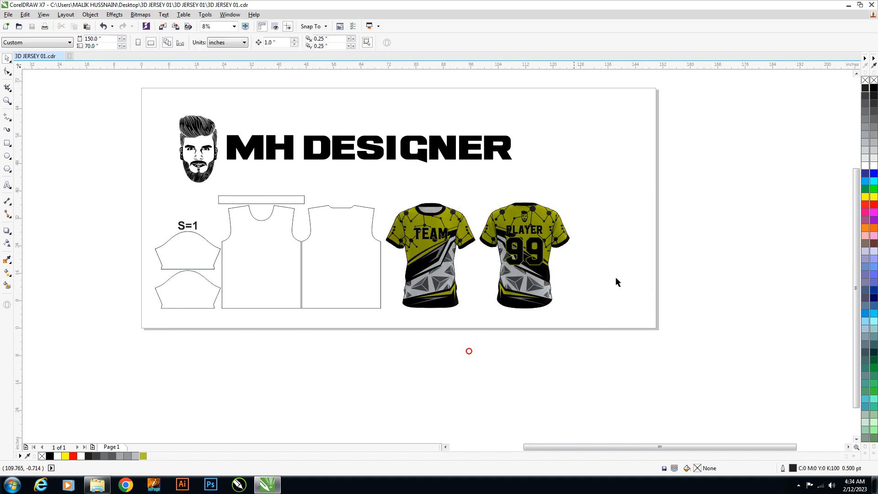
pyautogui.moveTo(617, 169); pyautogui.dragTo(369, 337)
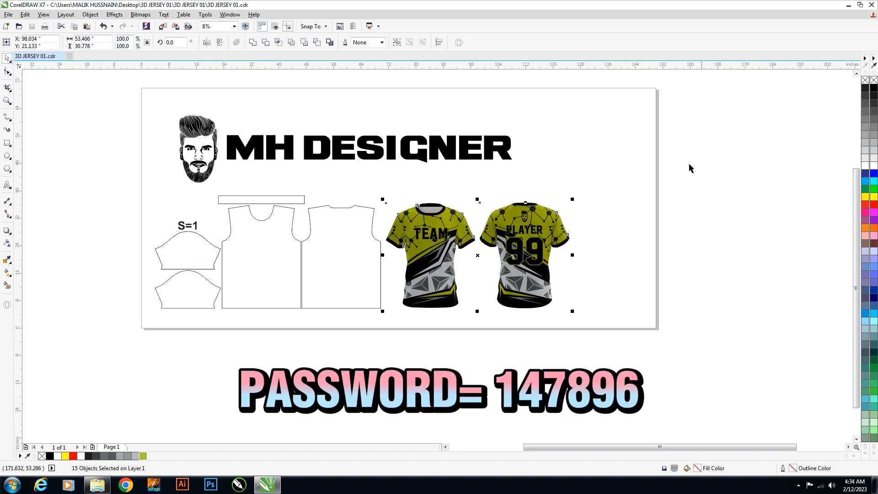
pyautogui.click(603, 192)
pyautogui.scroll(2, 599, 192)
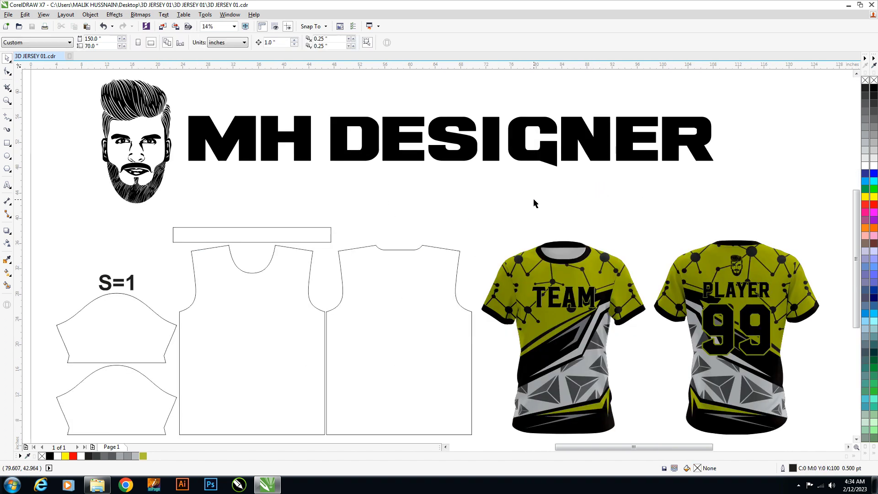
# Move both shirt layers down below the jerseys and save the document
pyautogui.scroll(-2, 549, 201)
pyautogui.moveTo(557, 264); pyautogui.dragTo(558, 374)
pyautogui.moveTo(652, 275); pyautogui.dragTo(652, 385)
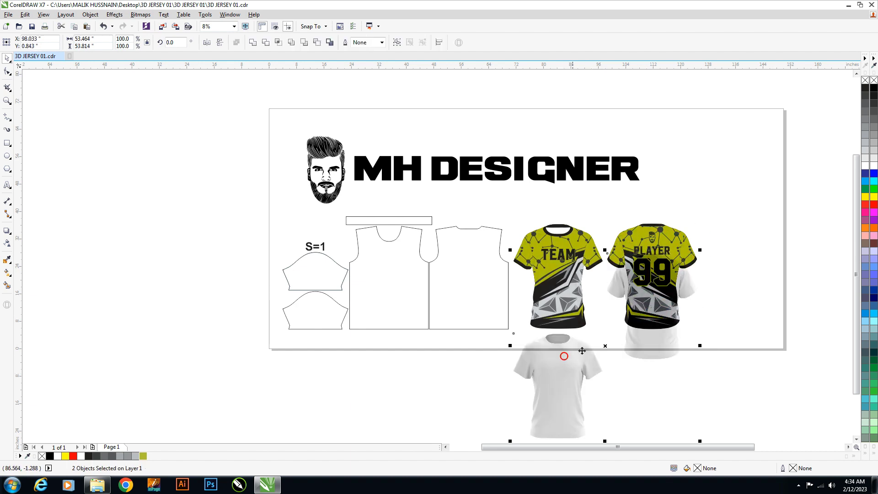
pyautogui.click(736, 322)
pyautogui.hotkey('ctrl', 's')
# Copy the front jersey's pattern rectangle onto the flat front panel
pyautogui.scroll(1, 570, 312)
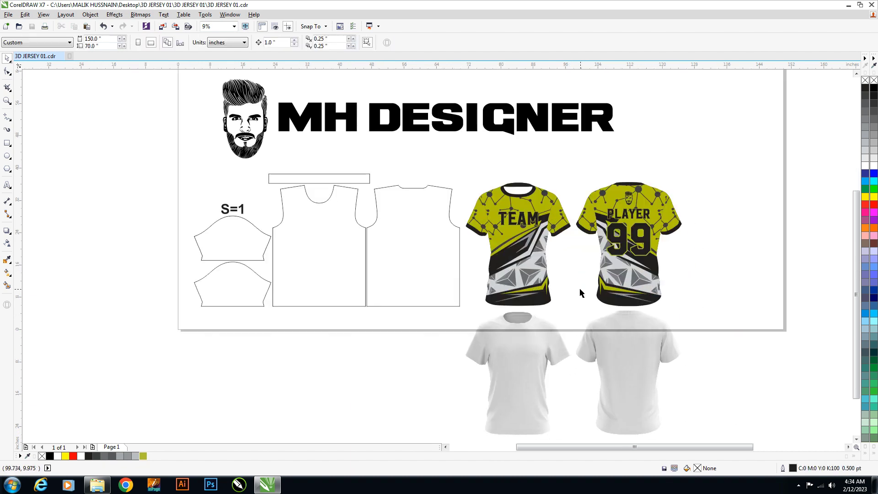
pyautogui.click(518, 284)
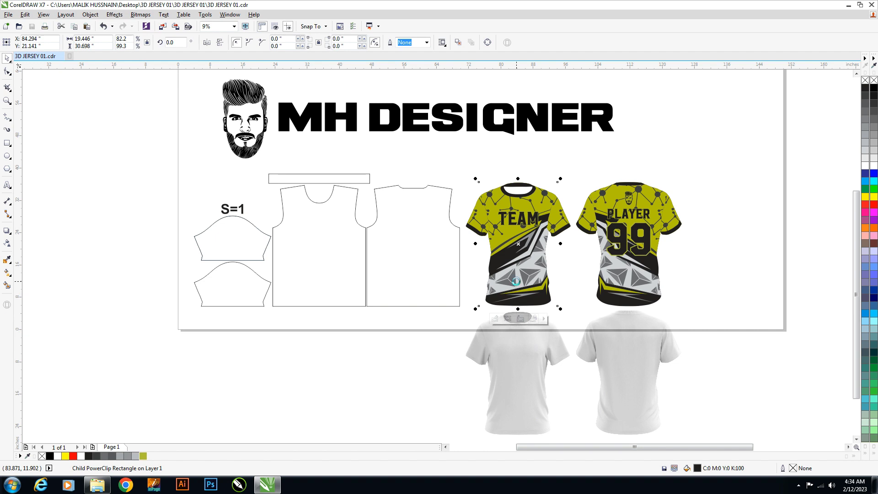
pyautogui.moveTo(517, 283); pyautogui.dragTo(328, 303)
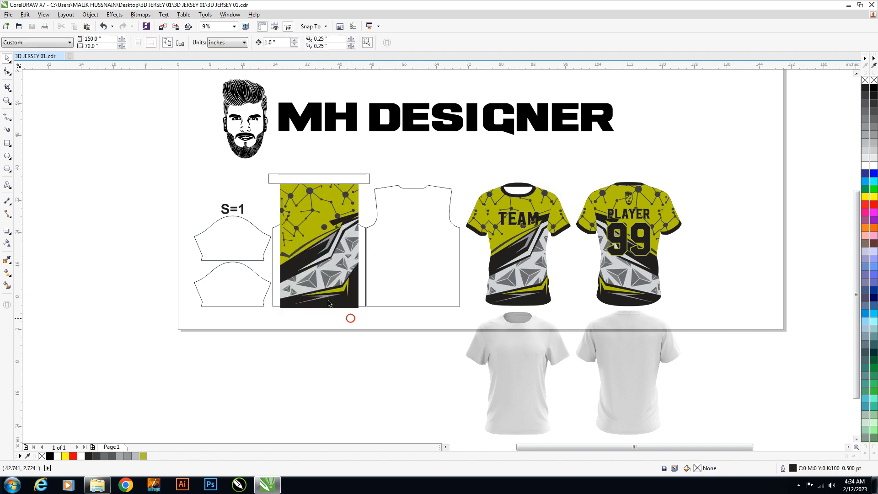
# Check the front panel's width and height in wireframe view
pyautogui.click(303, 242)
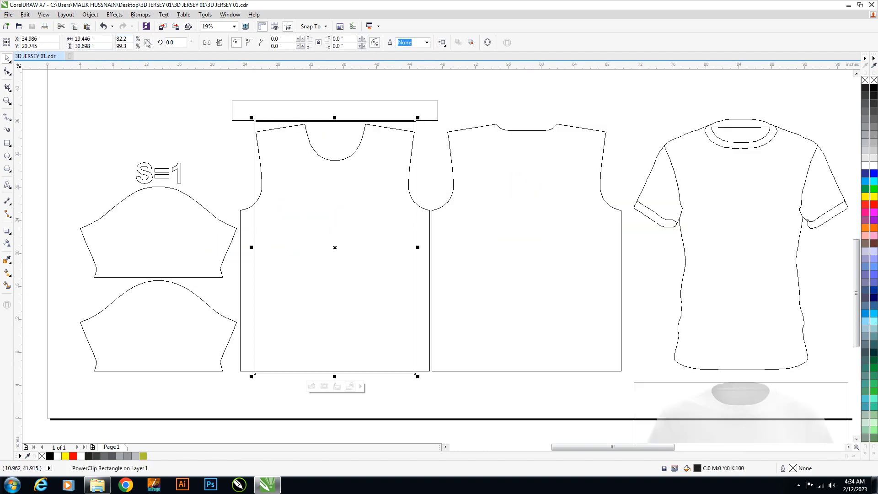
pyautogui.click(160, 116)
pyautogui.click(240, 220)
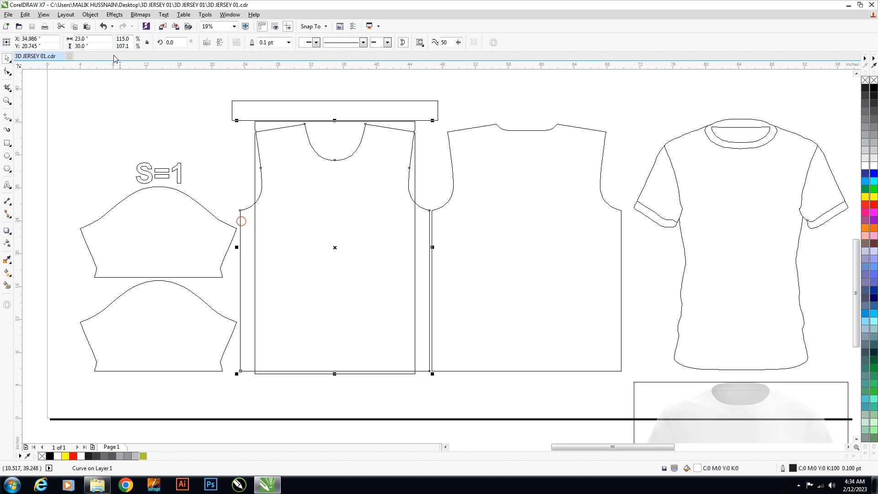
pyautogui.click(91, 37)
pyautogui.click(134, 108)
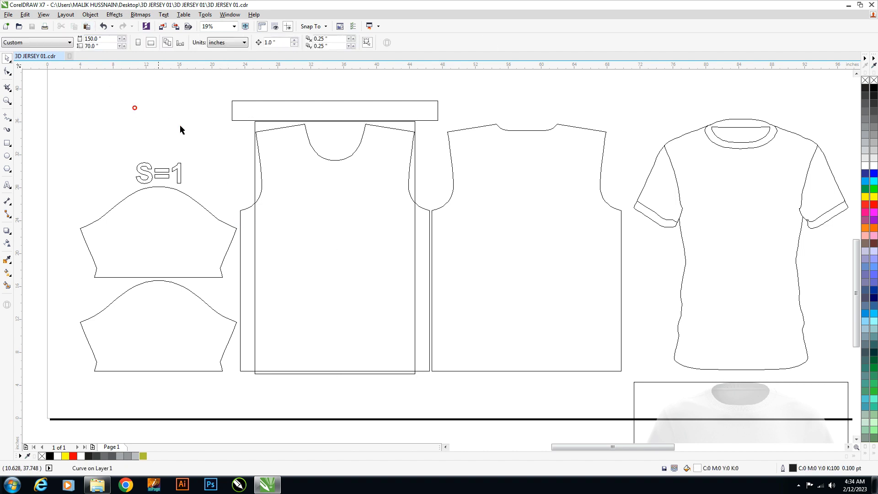
pyautogui.hotkey('shift', 'F9')
# Resize the copied pattern to 23 by 30 inches
pyautogui.click(262, 130)
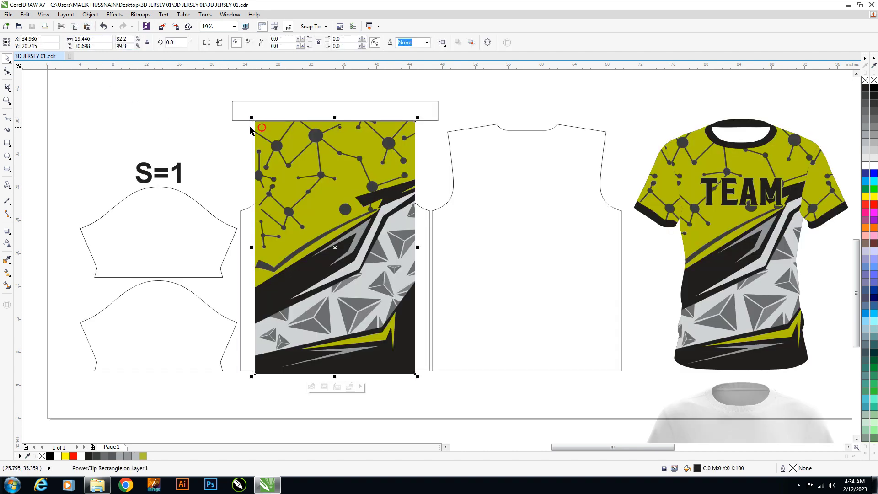
pyautogui.click(92, 38)
pyautogui.write('23')
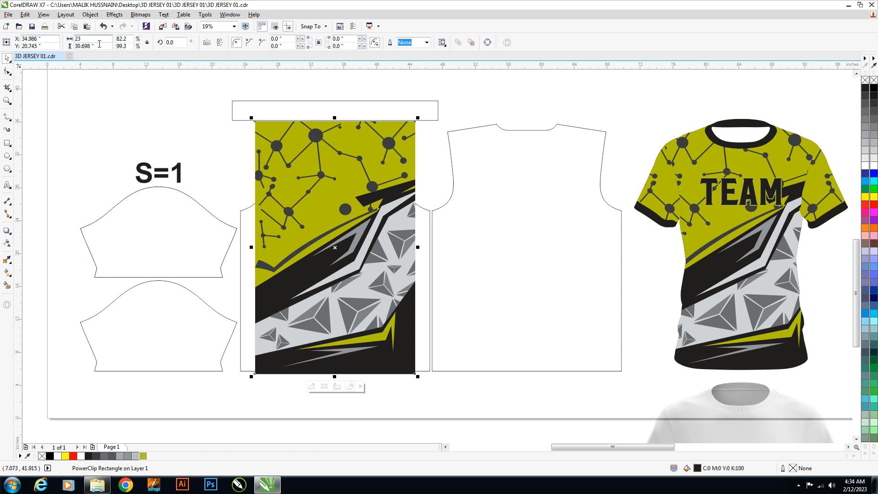
pyautogui.press('Tab')
pyautogui.write('30')
pyautogui.press('Return')
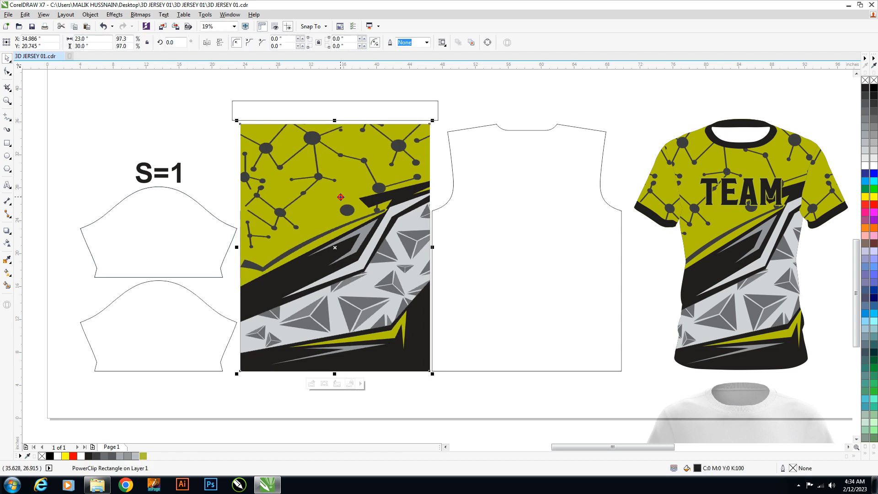
# Send the pattern to the back of the page behind the panel
pyautogui.hotkey('shift', 'pagedown')
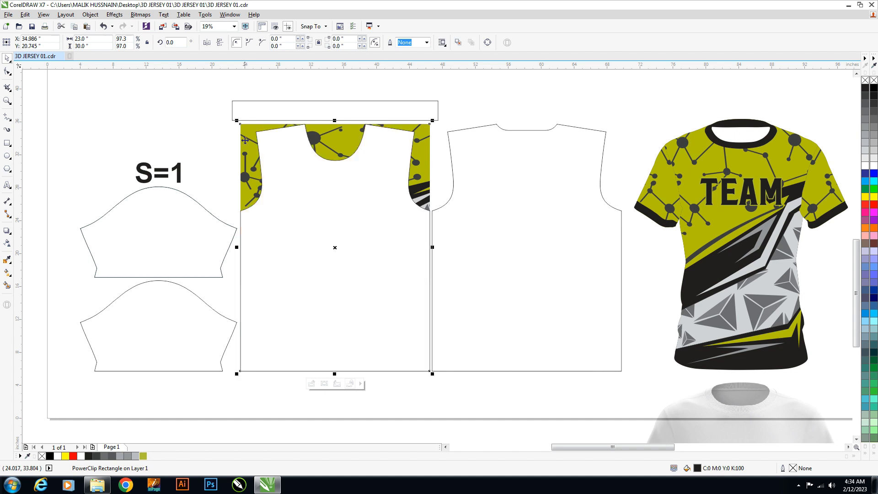
pyautogui.hotkey('ctrl', 'z')
pyautogui.rightClick(264, 159)
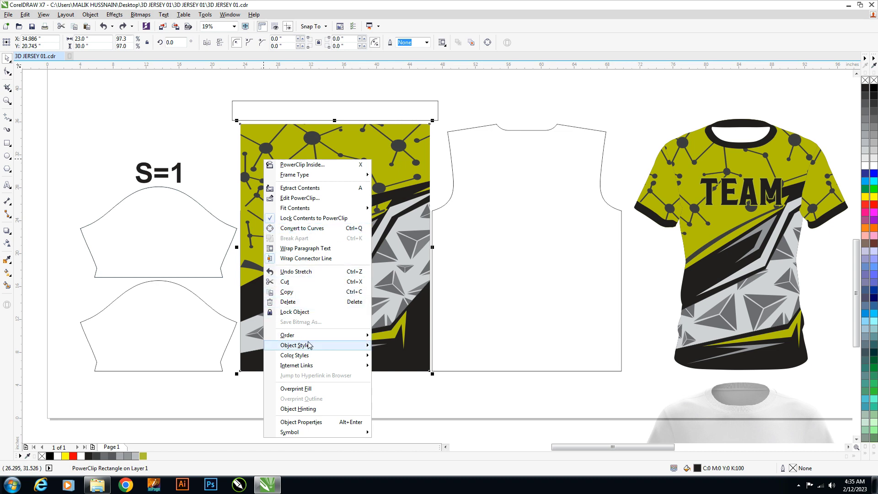
pyautogui.moveTo(287, 335)
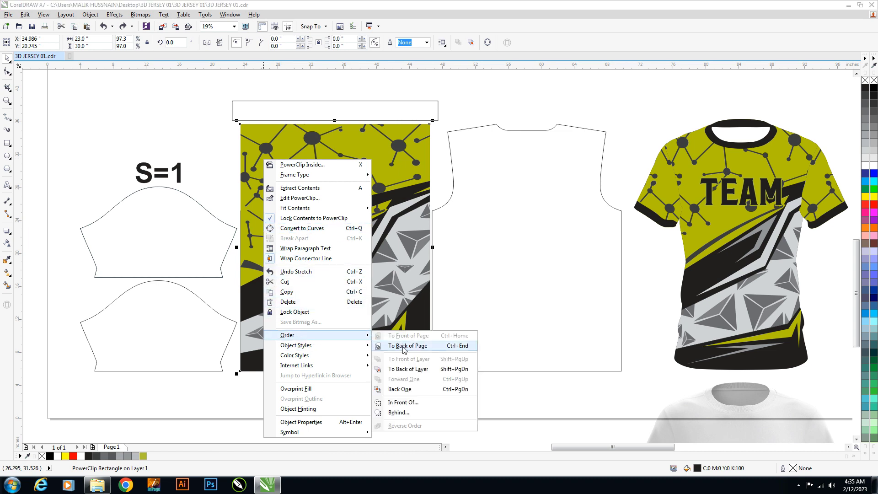
pyautogui.click(405, 346)
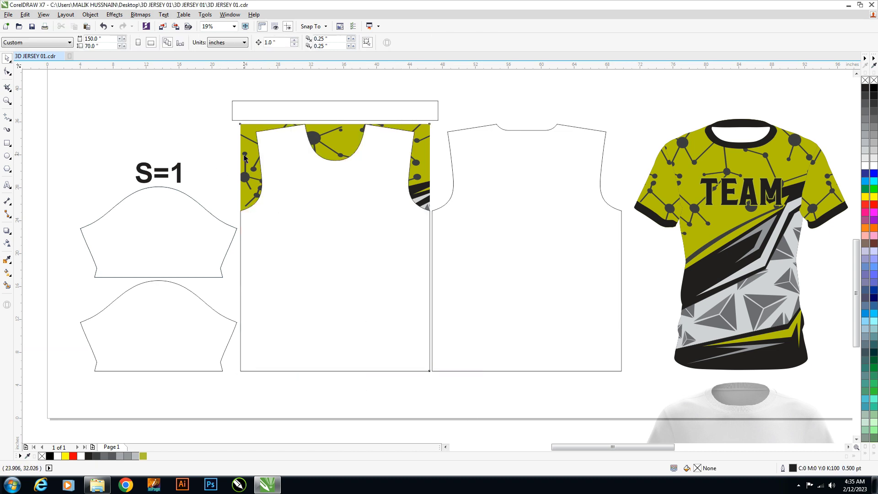
# PowerClip the pattern inside the front flat panel
pyautogui.rightClick(244, 155)
pyautogui.click(261, 159)
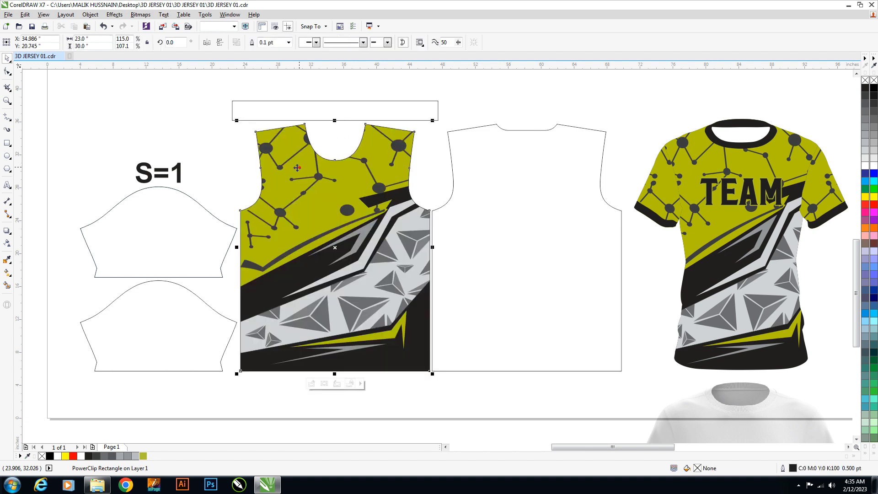
pyautogui.click(242, 166)
# Make a mirrored copy of the front panel's pattern over the back panel
pyautogui.click(296, 202)
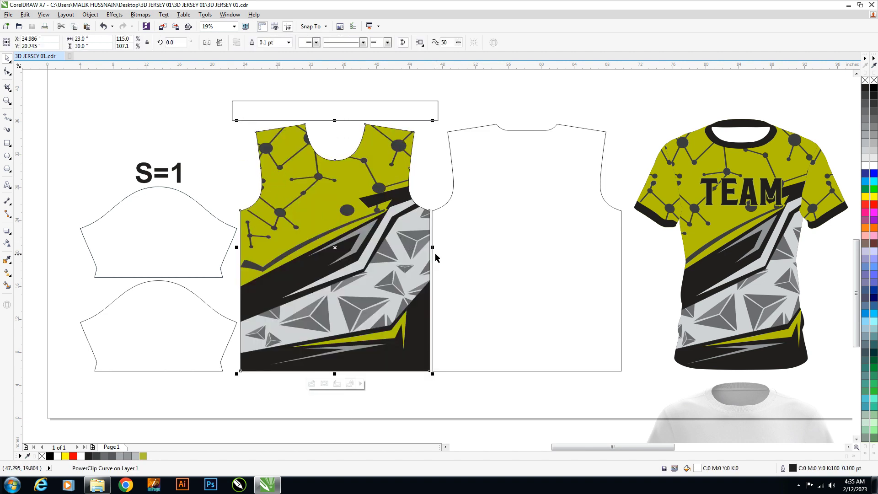
pyautogui.moveTo(433, 249); pyautogui.dragTo(48, 247)
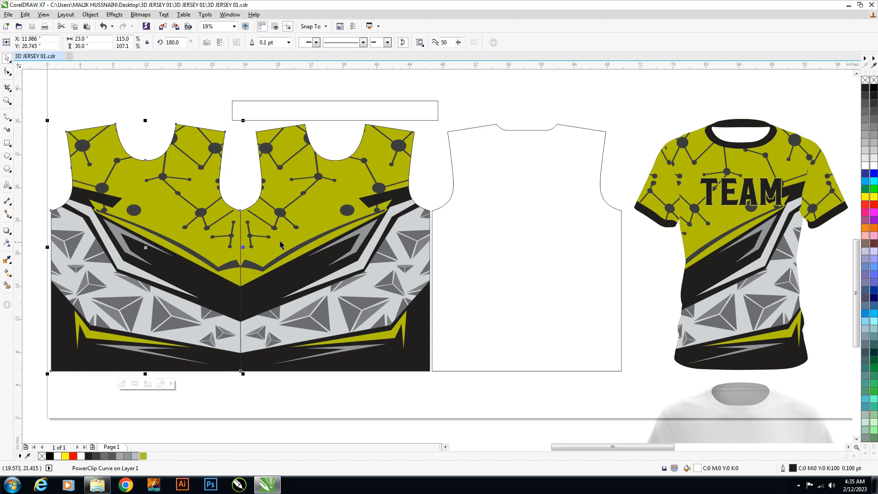
pyautogui.click(485, 251)
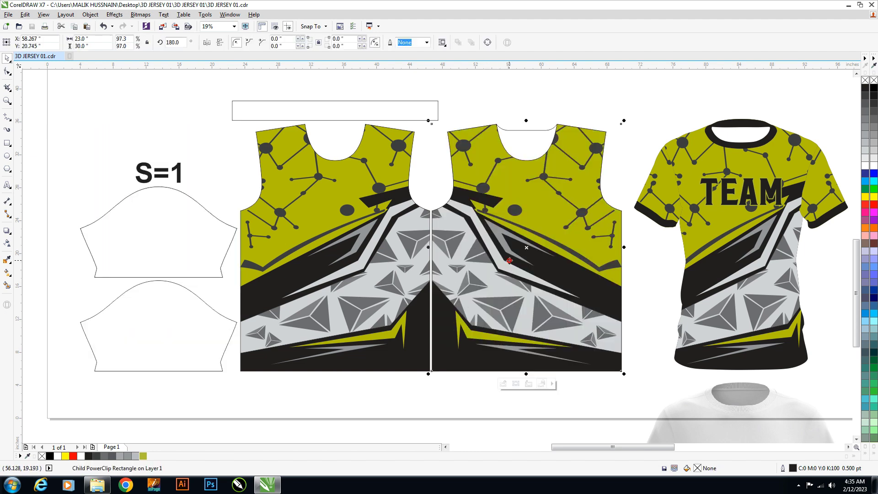
pyautogui.press('Delete')
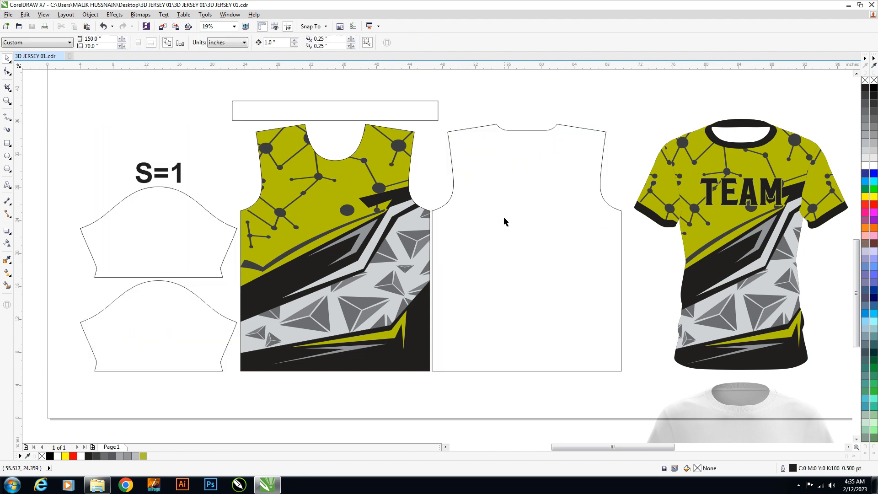
pyautogui.hotkey('ctrl', 'z')
pyautogui.hotkey('ctrl', 'z')
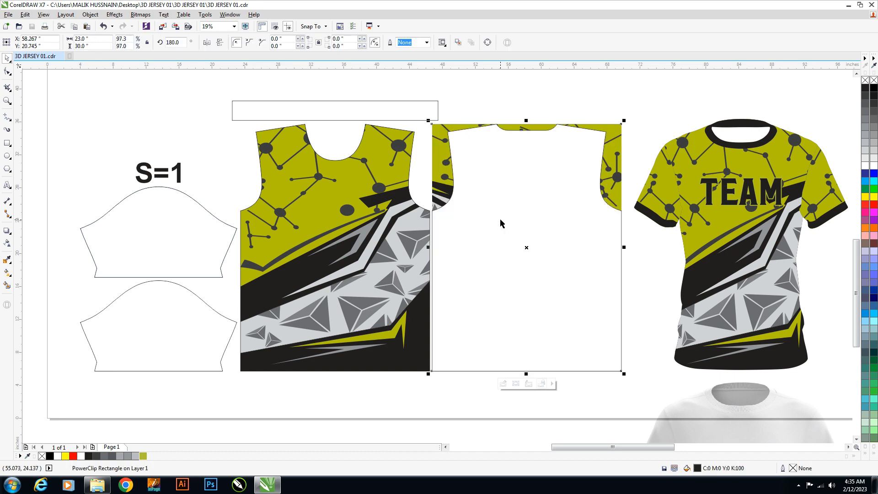
# PowerClip the mirrored pattern inside the back panel and fill the top band black
pyautogui.rightClick(444, 155)
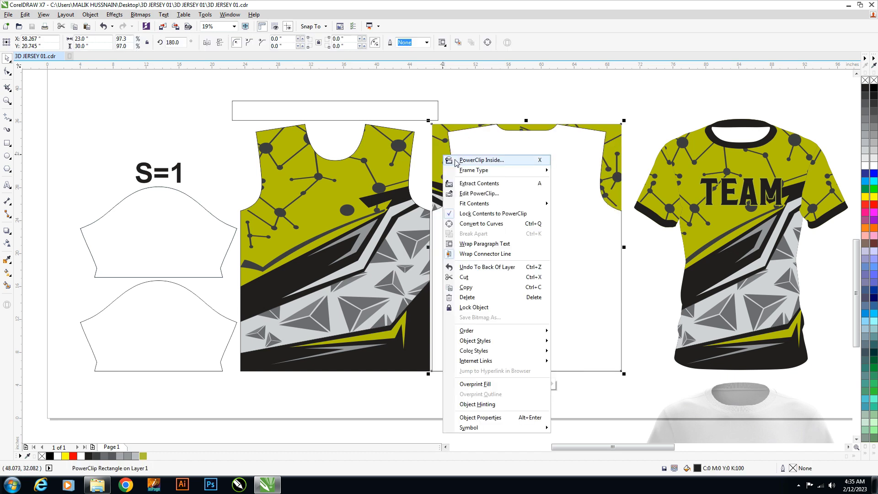
pyautogui.click(457, 159)
pyautogui.click(466, 119)
pyautogui.click(438, 112)
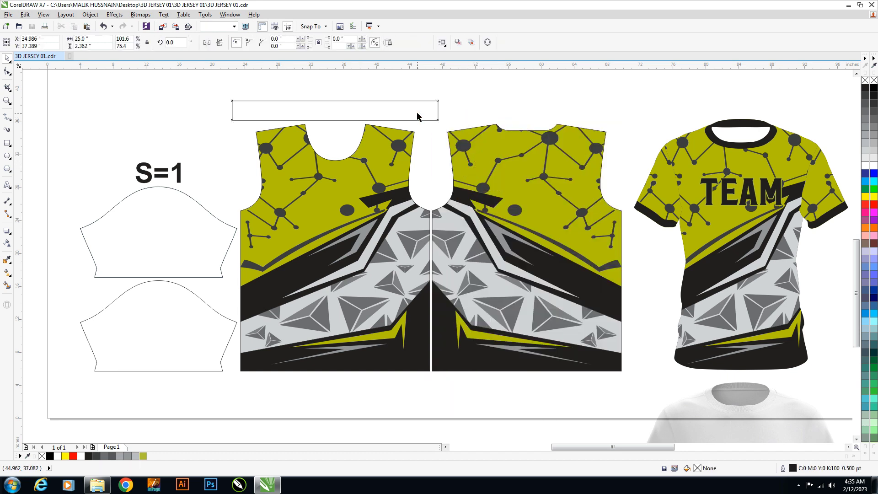
pyautogui.click(865, 87)
# PowerClip a copy of the front jersey pattern into the upper sleeve outline
pyautogui.click(537, 104)
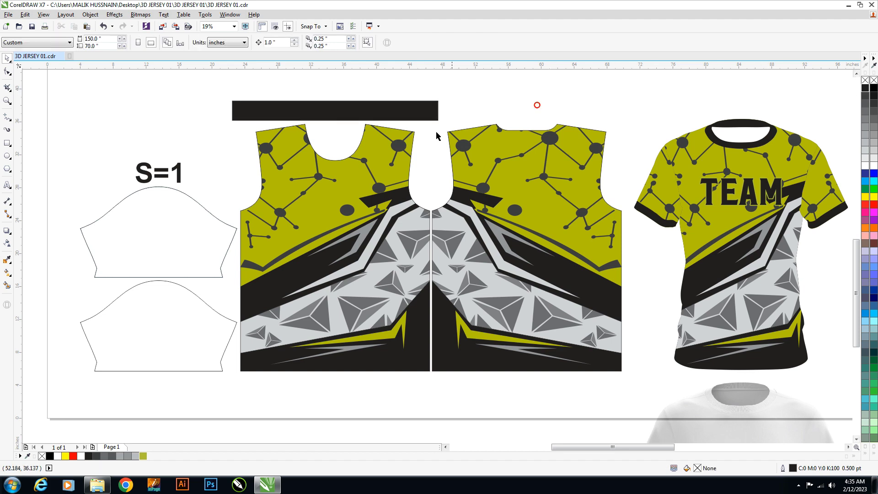
pyautogui.click(371, 188)
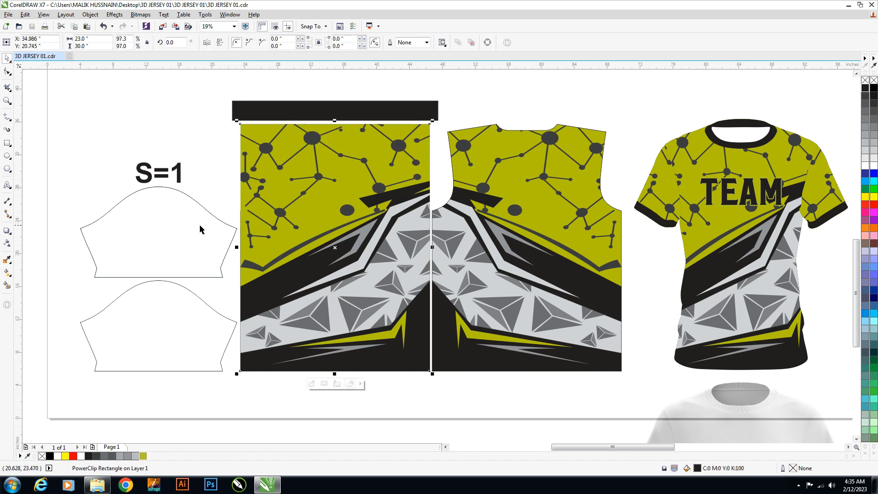
pyautogui.moveTo(371, 186); pyautogui.dragTo(178, 229)
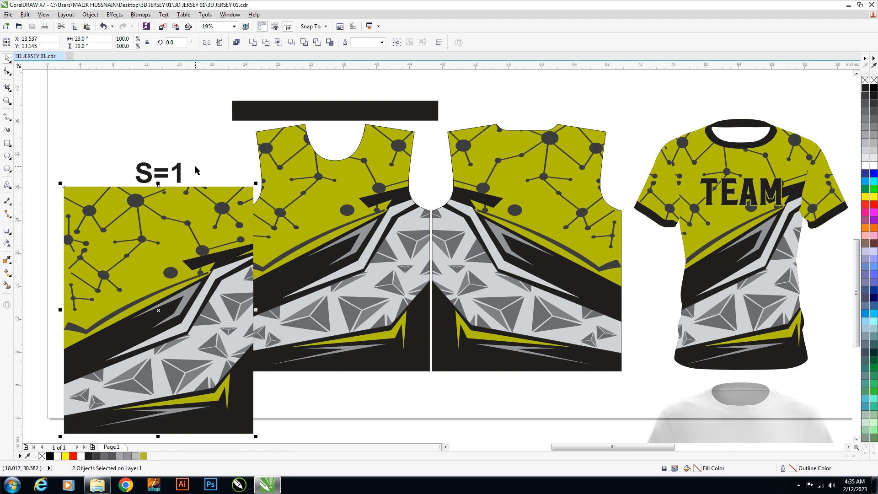
pyautogui.hotkey('shift', 'pagedown')
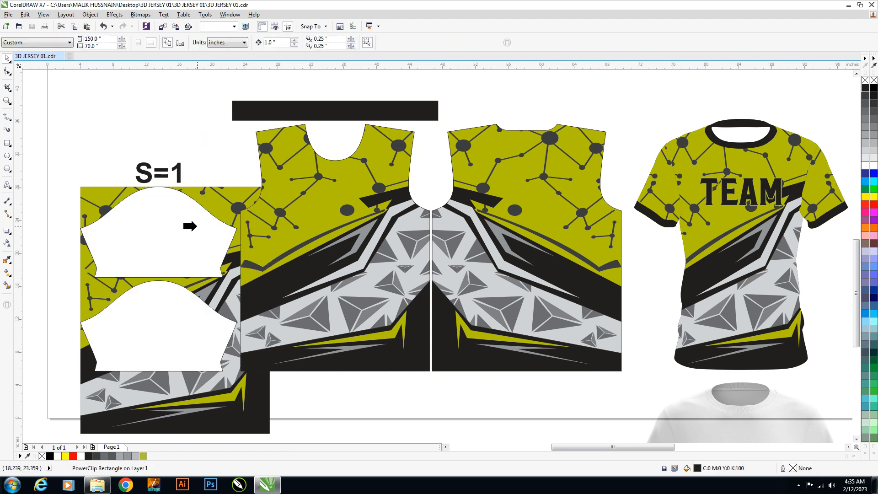
pyautogui.moveTo(190, 226); pyautogui.dragTo(190, 226)
pyautogui.hotkey('shift', 'F9')
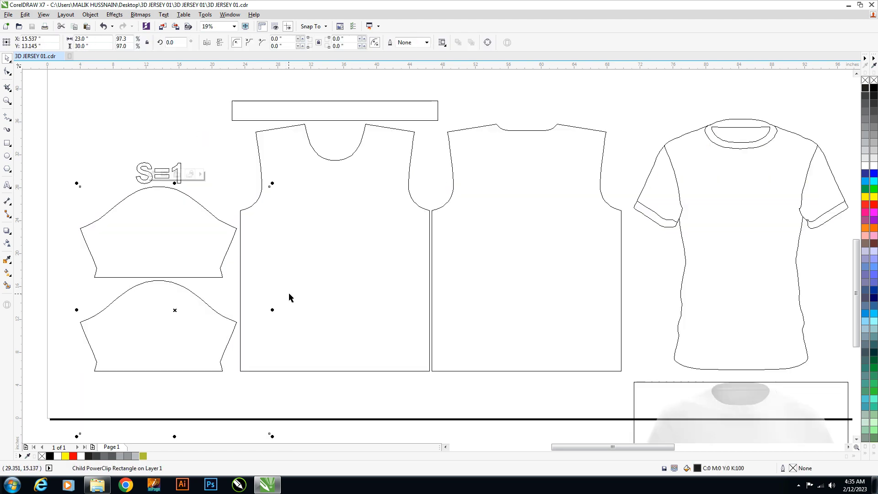
pyautogui.scroll(-1, 282, 374)
pyautogui.moveTo(282, 367); pyautogui.dragTo(294, 376)
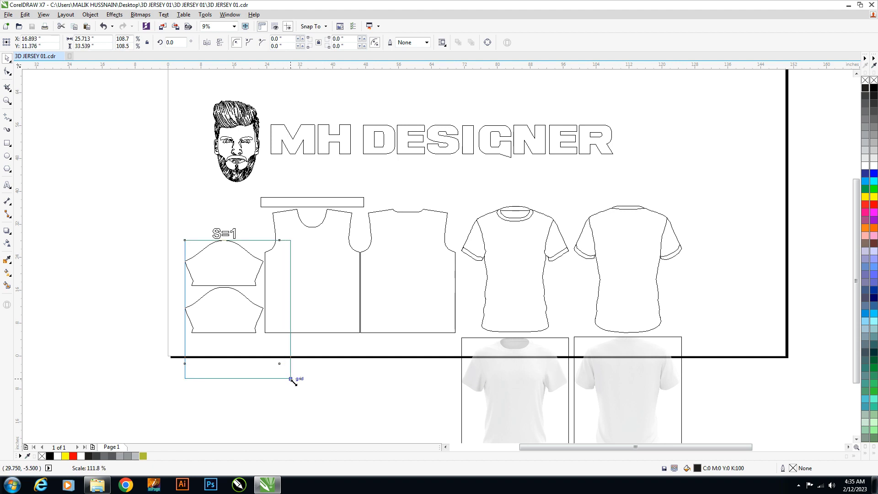
pyautogui.press('Escape')
pyautogui.press('Escape')
pyautogui.hotkey('shift', 'F9')
pyautogui.scroll(2, 171, 284)
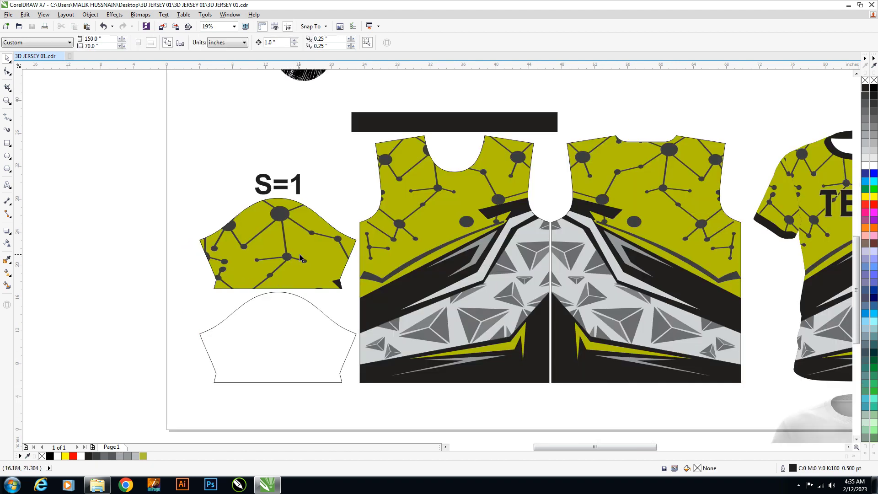
pyautogui.moveTo(301, 258); pyautogui.dragTo(275, 262)
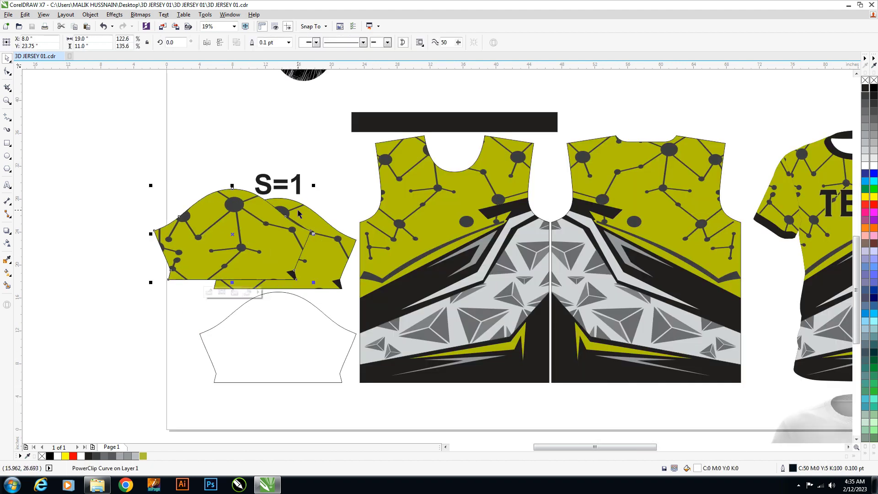
pyautogui.press('Escape')
# Copy the black bar, set its height to 2.5", and center it on the sleeve's bottom edge
pyautogui.moveTo(435, 122); pyautogui.dragTo(251, 148)
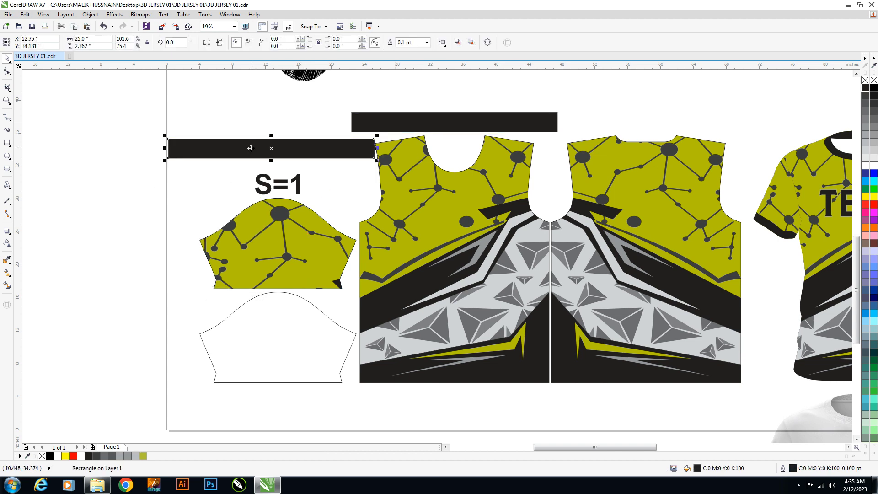
pyautogui.doubleClick(109, 47)
pyautogui.write('2.5')
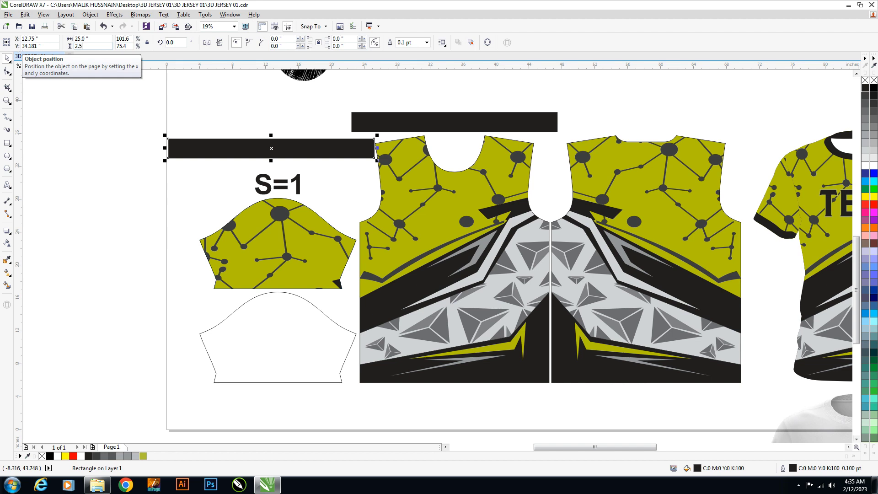
pyautogui.press('Return')
pyautogui.keyDown('shift'); pyautogui.click(280, 213); pyautogui.keyUp('shift')
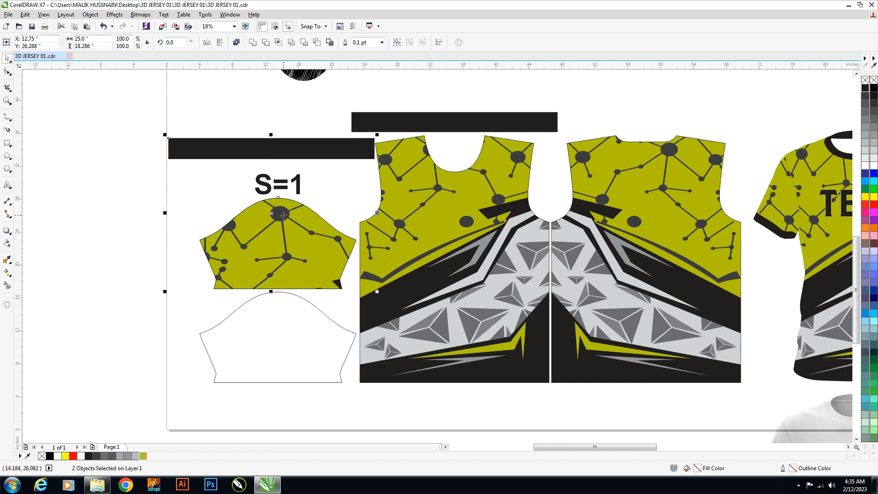
pyautogui.press('c')
pyautogui.press('b')
pyautogui.click(155, 202)
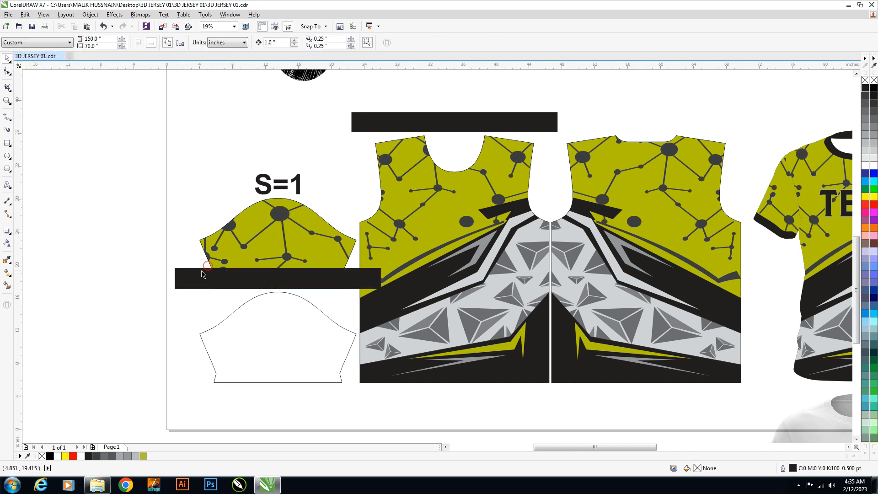
# PowerClip the black bar inside the yellow upper sleeve
pyautogui.click(203, 274)
pyautogui.rightClick(204, 274)
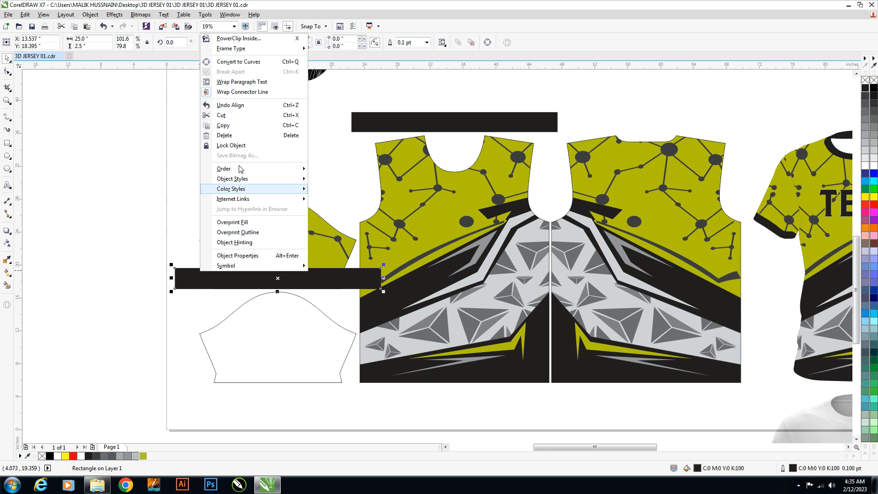
pyautogui.click(236, 40)
pyautogui.click(211, 232)
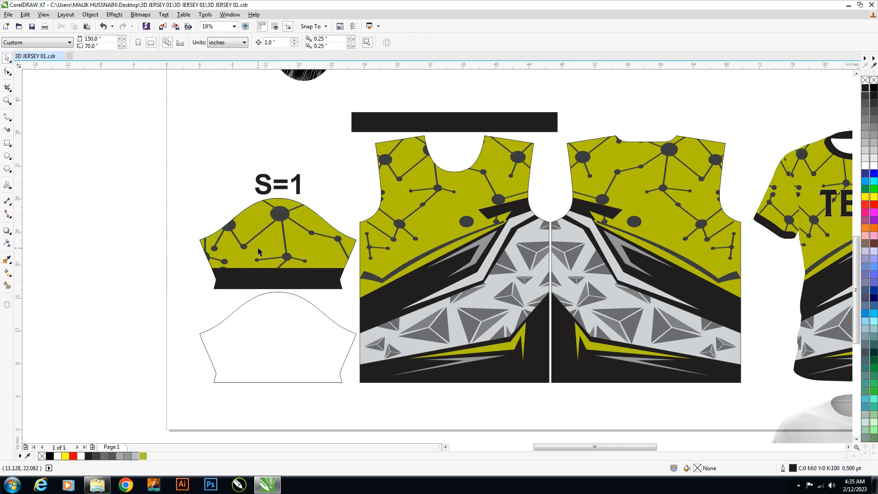
# Copy the banded sleeve artwork into the empty lower sleeve outline
pyautogui.keyDown('shift'); pyautogui.click(268, 303); pyautogui.keyUp('shift')
pyautogui.press('c')
pyautogui.click(323, 361)
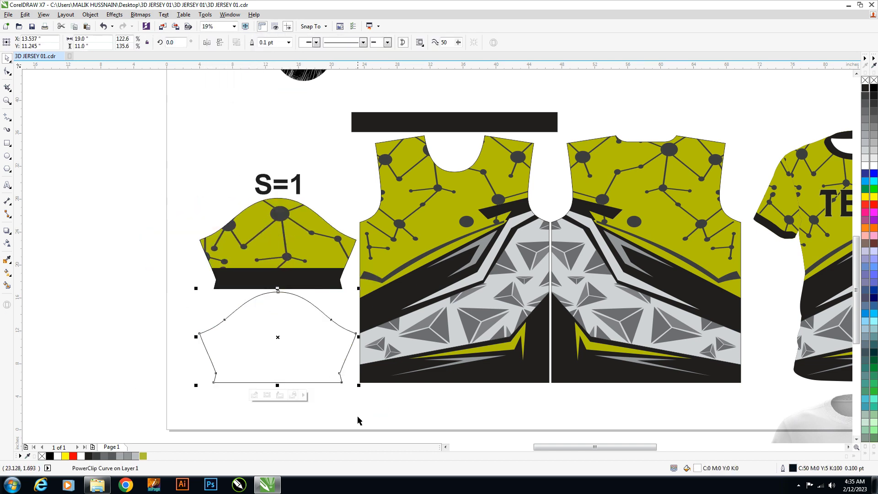
pyautogui.click(327, 369)
# Bring the TEAM text onto the front panel, widen it to 12", and raise it
pyautogui.press('F4')
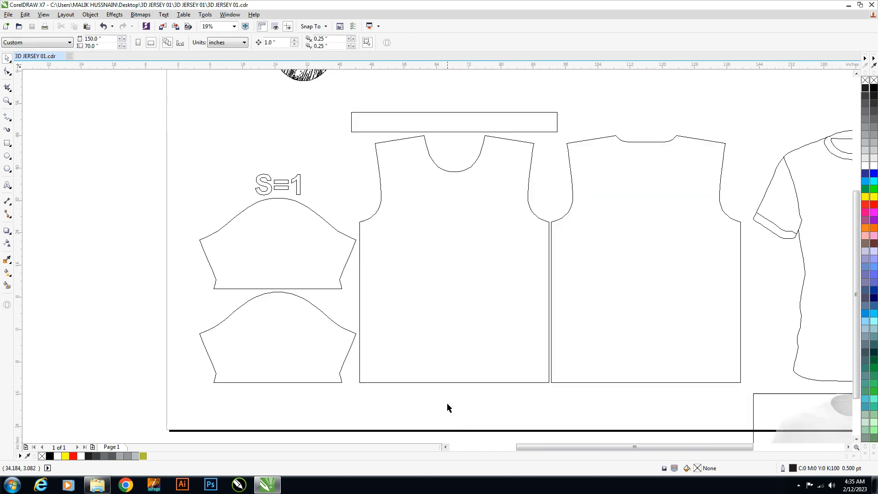
pyautogui.click(511, 390)
pyautogui.keyDown('ctrl'); pyautogui.click(531, 220); pyautogui.keyUp('ctrl')
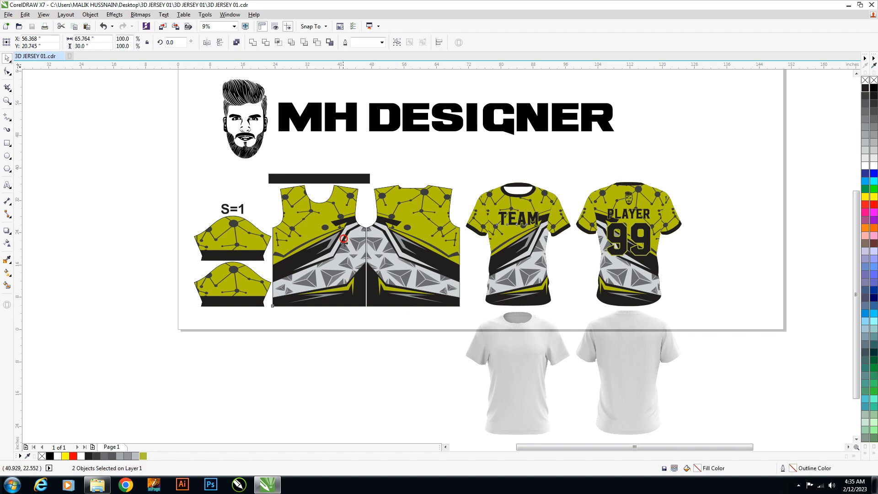
pyautogui.scroll(2, 329, 222)
pyautogui.moveTo(110, 204); pyautogui.dragTo(467, 318)
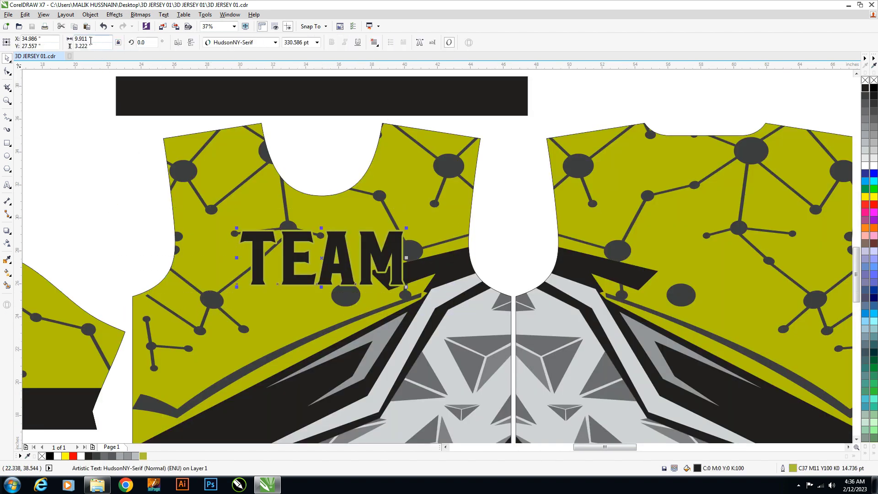
pyautogui.doubleClick(90, 40)
pyautogui.write('12')
pyautogui.press('Return')
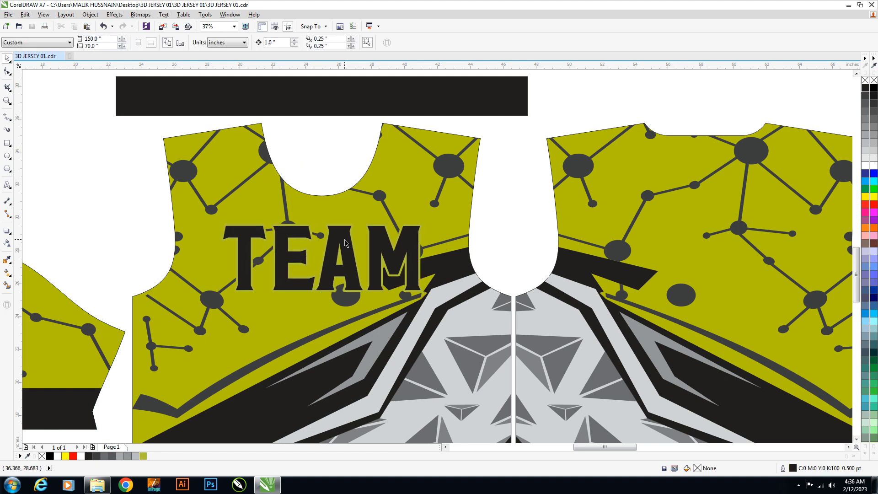
pyautogui.moveTo(351, 237); pyautogui.dragTo(352, 210)
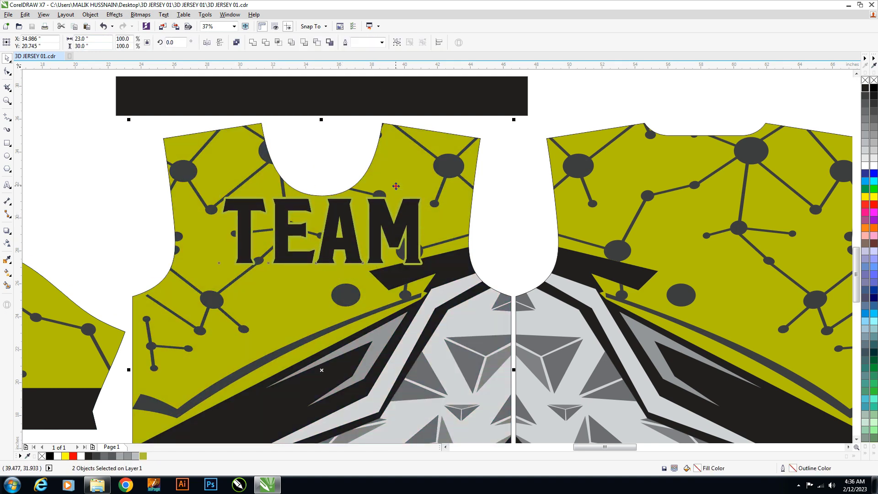
# Set the nudge distance to 3" and nudge TEAM down once
pyautogui.click(490, 198)
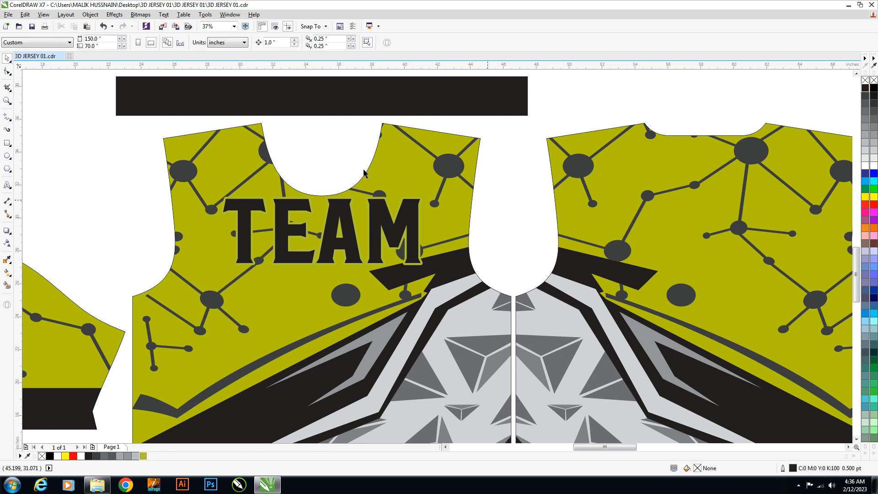
pyautogui.doubleClick(270, 42)
pyautogui.write('3')
pyautogui.press('Return')
pyautogui.moveTo(504, 178); pyautogui.dragTo(171, 298)
pyautogui.press('Down')
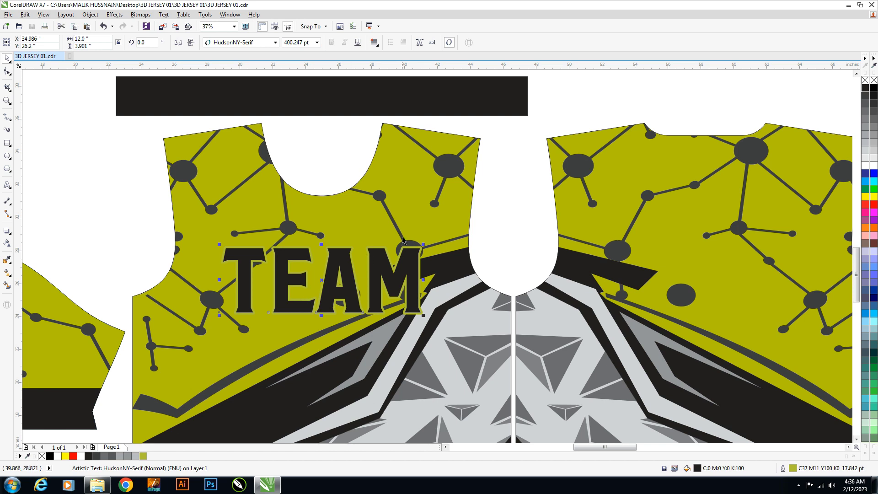
pyautogui.click(405, 227)
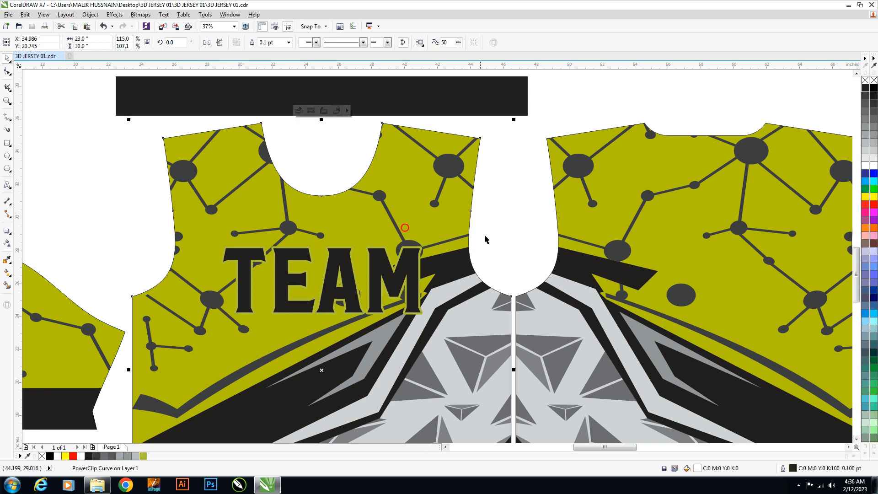
pyautogui.rightClick(401, 251)
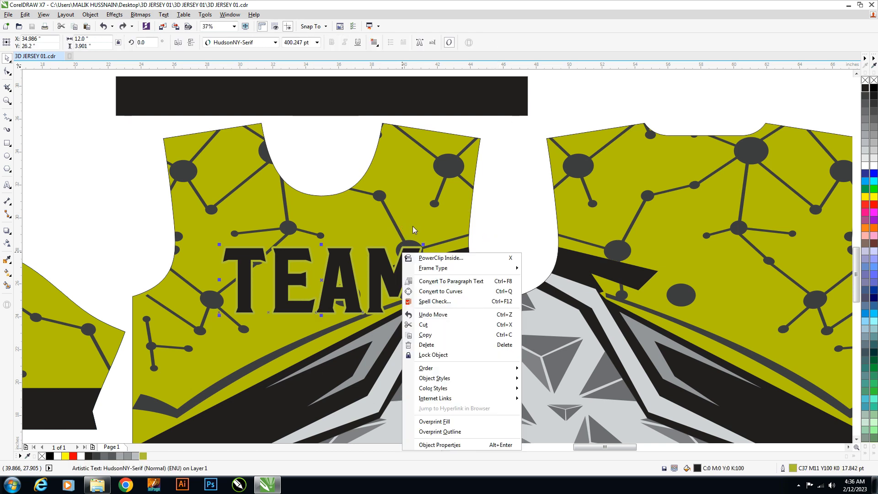
pyautogui.click(451, 229)
pyautogui.click(486, 231)
# Copy the face logo, PLAYER and 99 from the back mockup onto the flat back panel
pyautogui.hotkey('shift', 'F9')
pyautogui.scroll(-2, 338, 243)
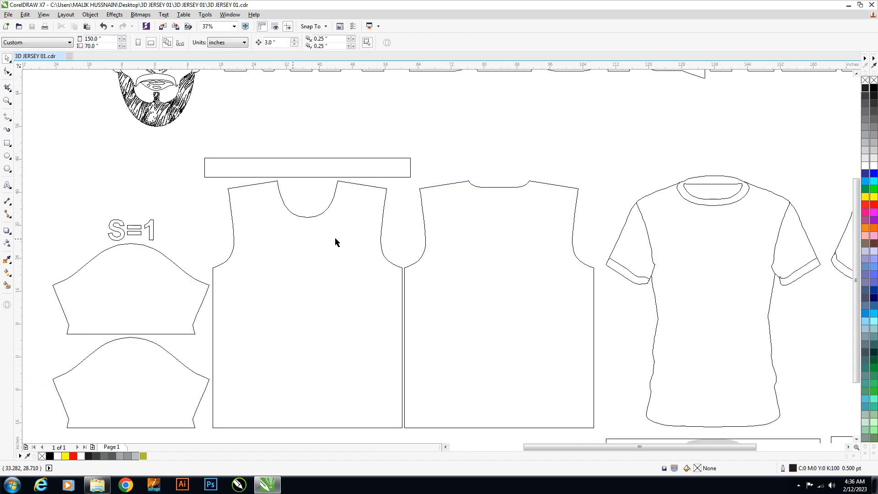
pyautogui.scroll(-2, 528, 246)
pyautogui.scroll(2, 544, 249)
pyautogui.hotkey('shift', 'F9')
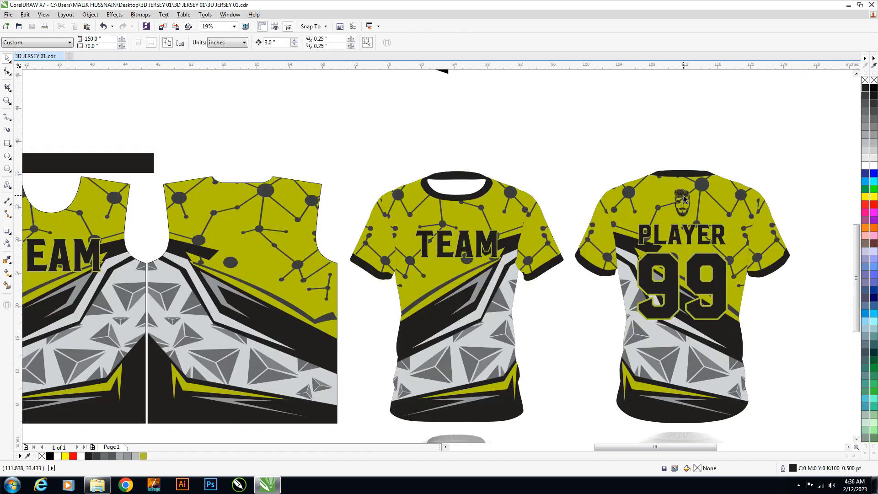
pyautogui.keyDown('ctrl'); pyautogui.click(685, 199); pyautogui.keyUp('ctrl')
pyautogui.keyDown('ctrl'); pyautogui.keyDown('shift'); pyautogui.click(690, 235); pyautogui.keyUp('shift'); pyautogui.keyUp('ctrl')
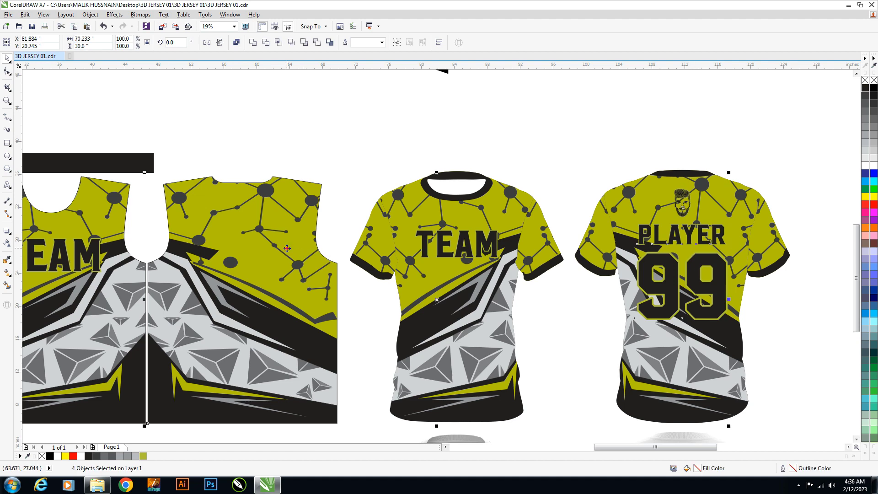
pyautogui.hotkey('ctrl', 'v')
pyautogui.click(331, 151)
# Shrink the face logo to 2.5" height and drag it higher on the back panel
pyautogui.hotkey('shift', 'F9')
pyautogui.scroll(3, 196, 188)
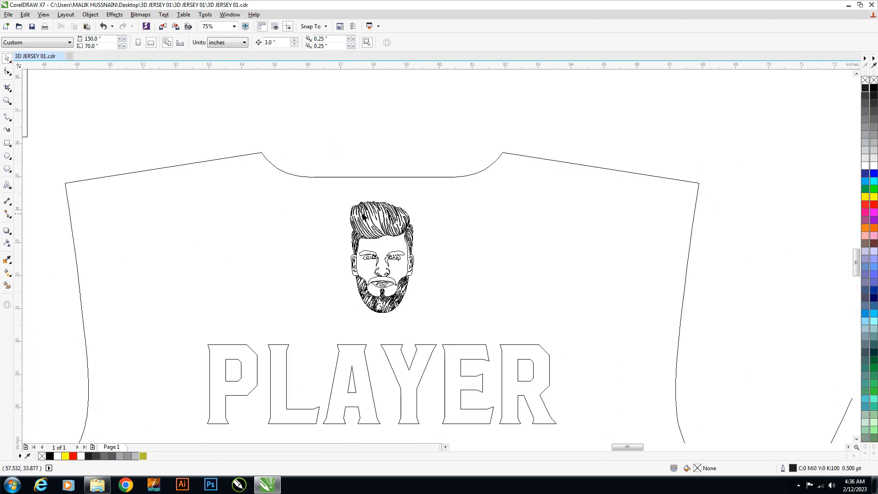
pyautogui.click(365, 215)
pyautogui.hotkey('shift', 'F9')
pyautogui.write('2.5')
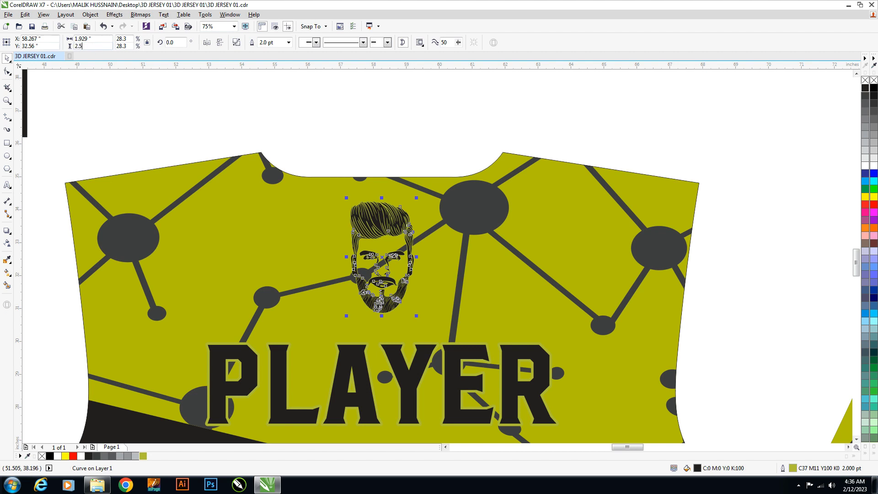
pyautogui.press('Return')
pyautogui.moveTo(294, 136); pyautogui.dragTo(421, 304)
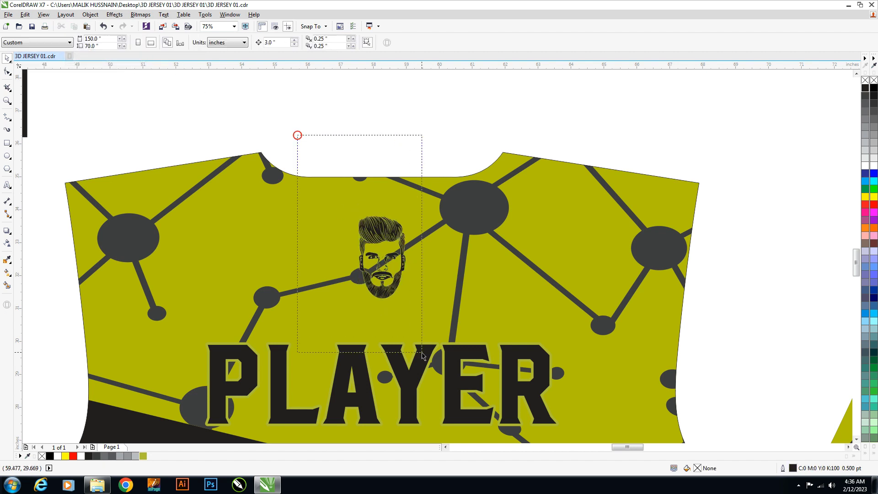
pyautogui.click(313, 115)
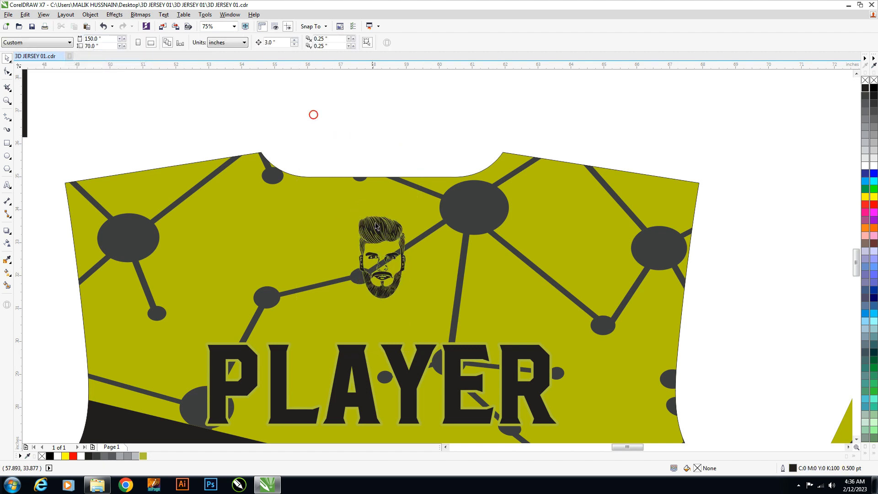
pyautogui.moveTo(379, 230); pyautogui.dragTo(376, 191)
pyautogui.click(421, 160)
pyautogui.write('2')
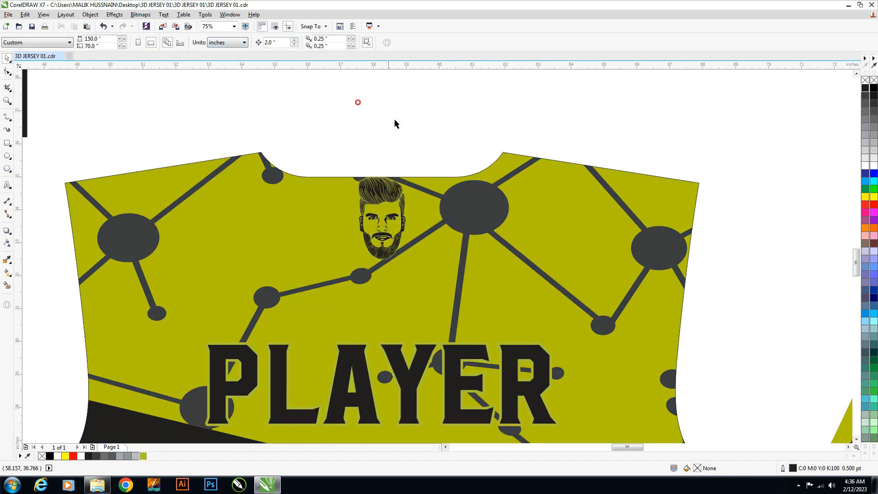
# Nudge the face logo down by the 2" nudge distance
pyautogui.click(381, 219)
pyautogui.click(446, 122)
pyautogui.moveTo(430, 129); pyautogui.dragTo(339, 250)
pyautogui.press('Down')
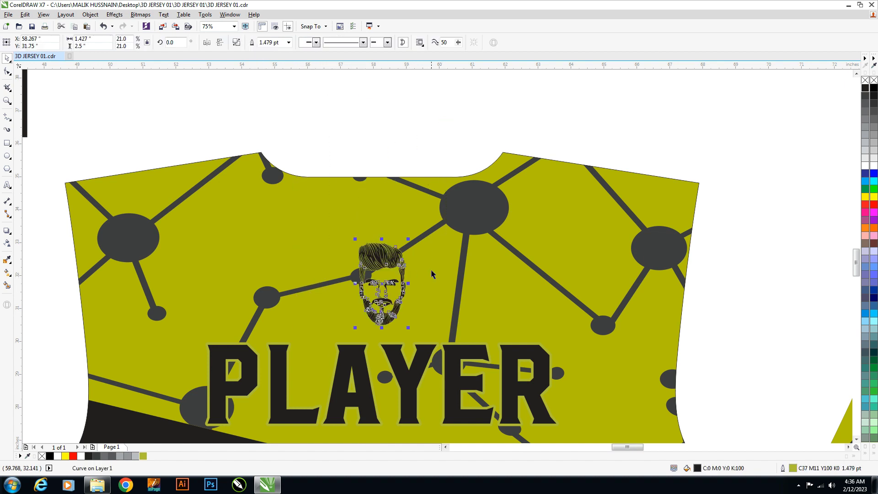
pyautogui.rightClick(390, 249)
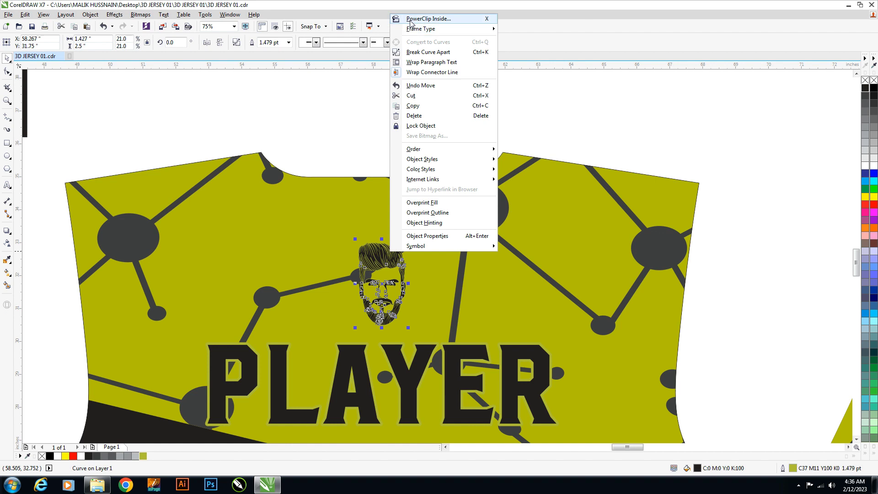
pyautogui.click(410, 117)
pyautogui.hotkey('shift', 'F9')
# Set the PLAYER lettering height to 2.5" and adjust its position
pyautogui.scroll(-2, 425, 192)
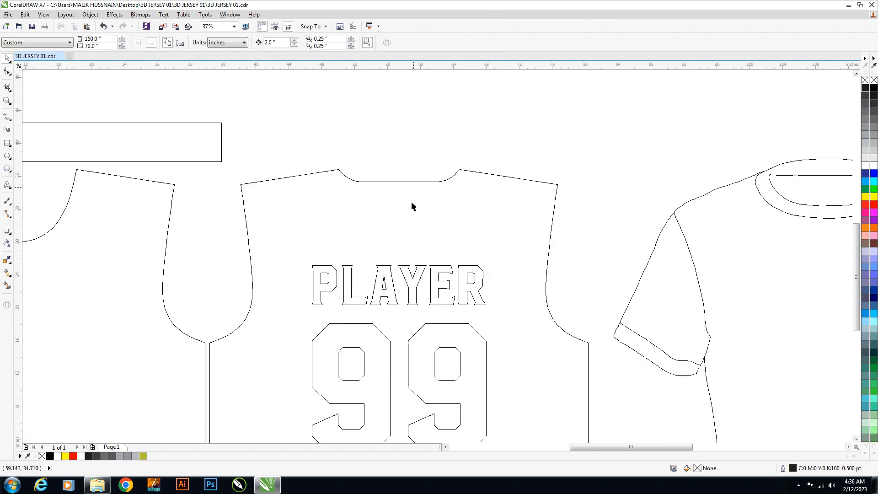
pyautogui.hotkey('shift', 'F9')
pyautogui.scroll(2, 407, 242)
pyautogui.click(442, 233)
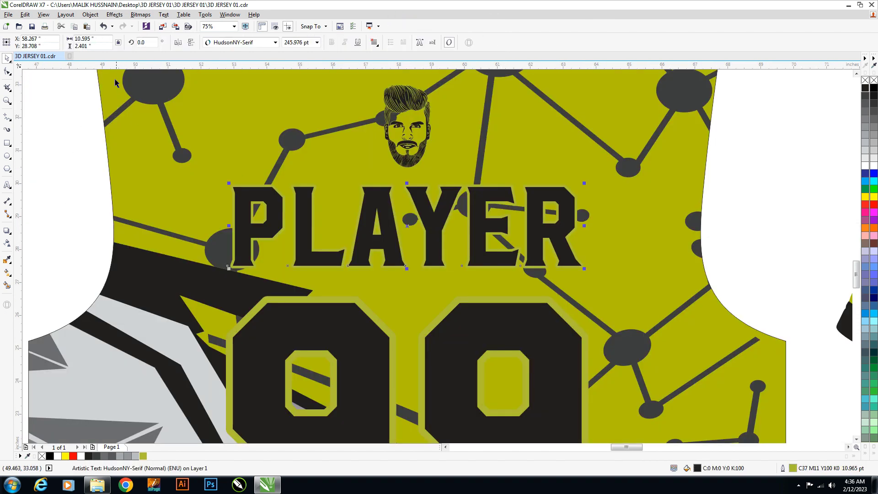
pyautogui.write('2.5')
pyautogui.press('Return')
pyautogui.moveTo(72, 152); pyautogui.dragTo(597, 279)
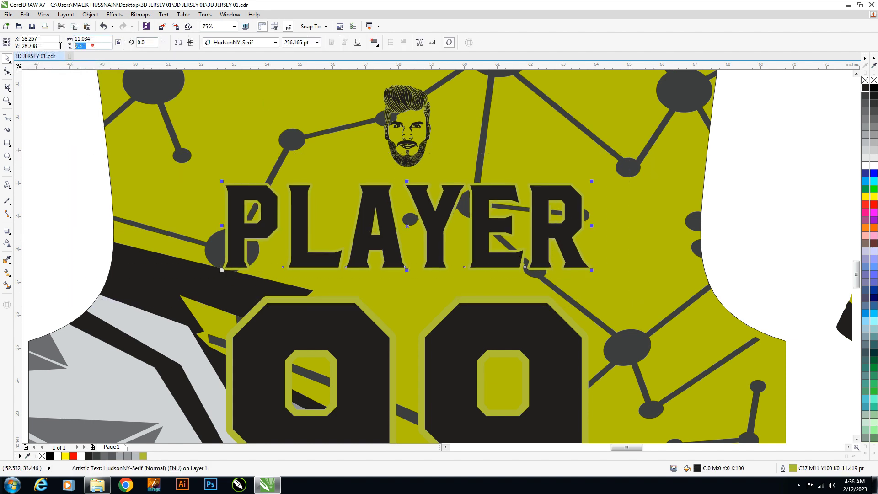
pyautogui.moveTo(138, 284); pyautogui.dragTo(761, 160)
pyautogui.moveTo(428, 194); pyautogui.dragTo(420, 187)
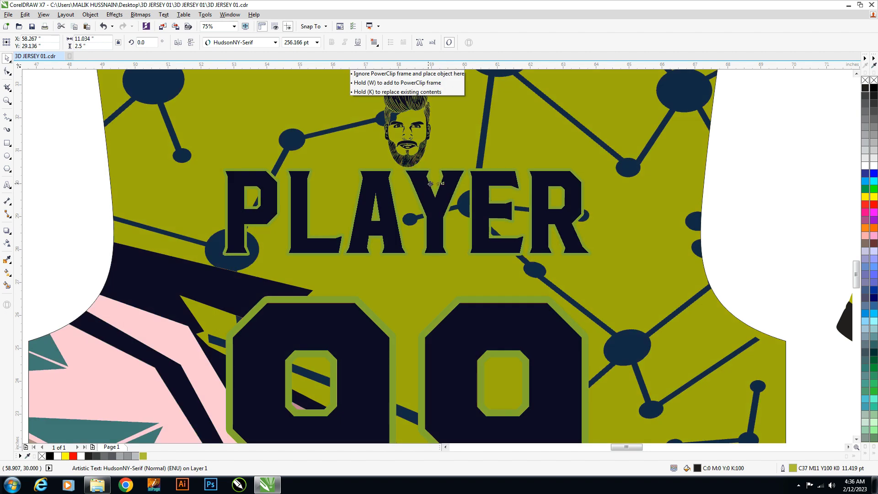
pyautogui.hotkey('ctrl', 'z')
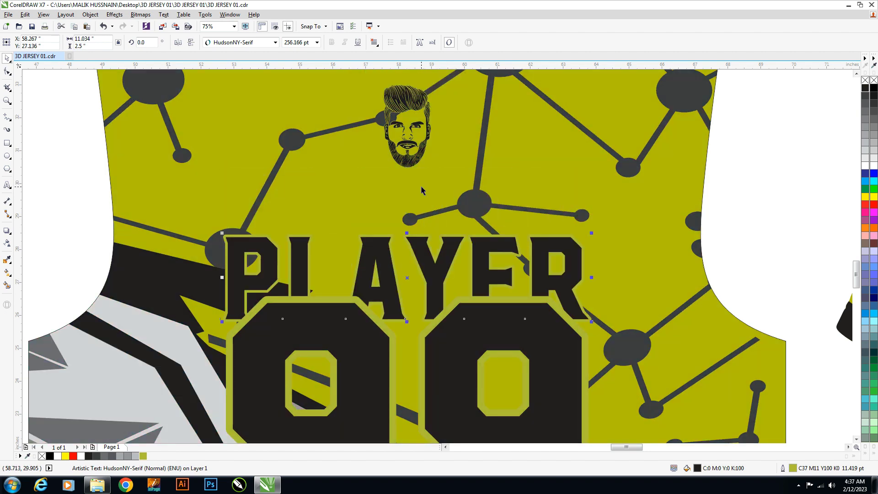
pyautogui.hotkey('ctrl', 'shift', 'z')
# Set the nudge distance to 1" and nudge PLAYER down above the 99
pyautogui.click(89, 185)
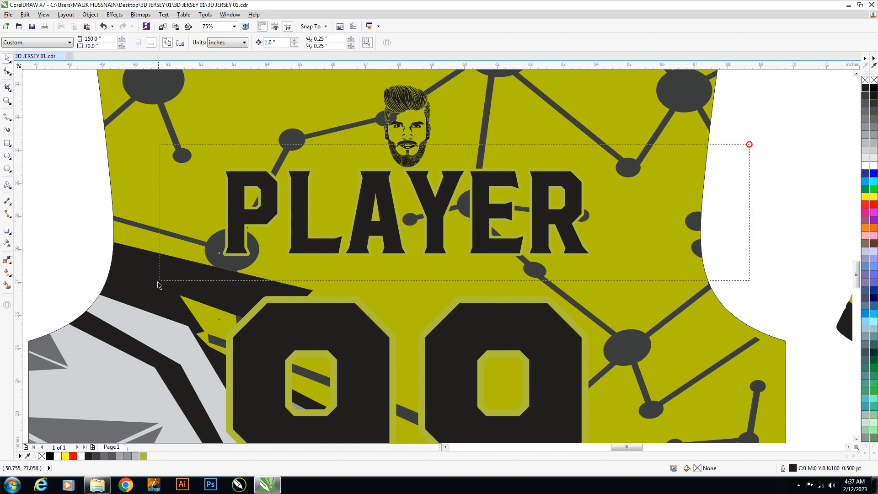
pyautogui.moveTo(751, 144); pyautogui.dragTo(151, 249)
pyautogui.click(63, 205)
pyautogui.click(279, 43)
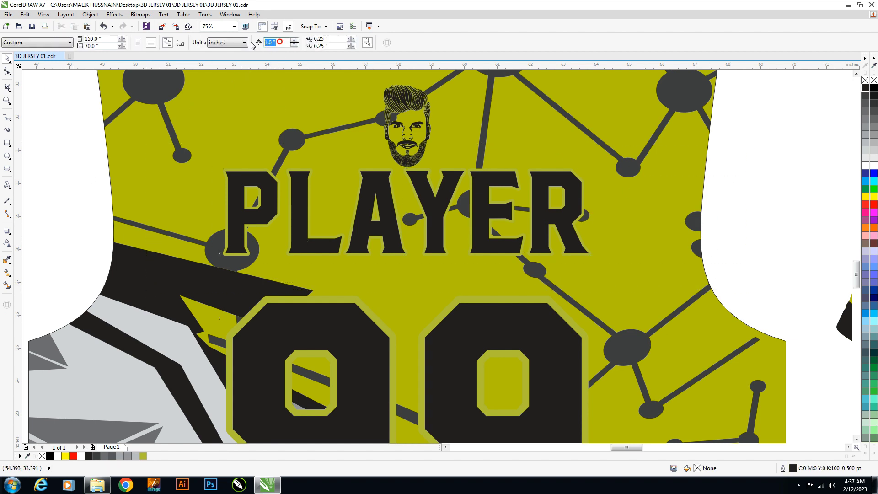
pyautogui.moveTo(769, 146); pyautogui.dragTo(181, 323)
pyautogui.press('Down')
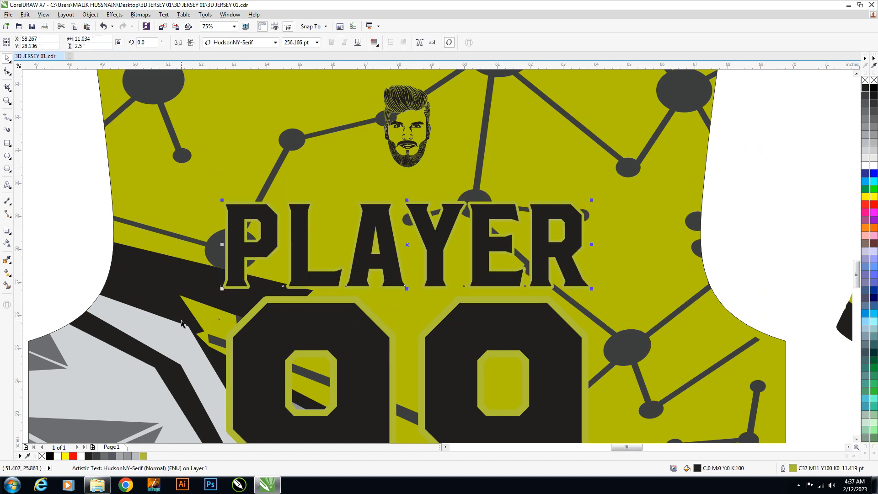
pyautogui.rightClick(382, 224)
pyautogui.click(403, 232)
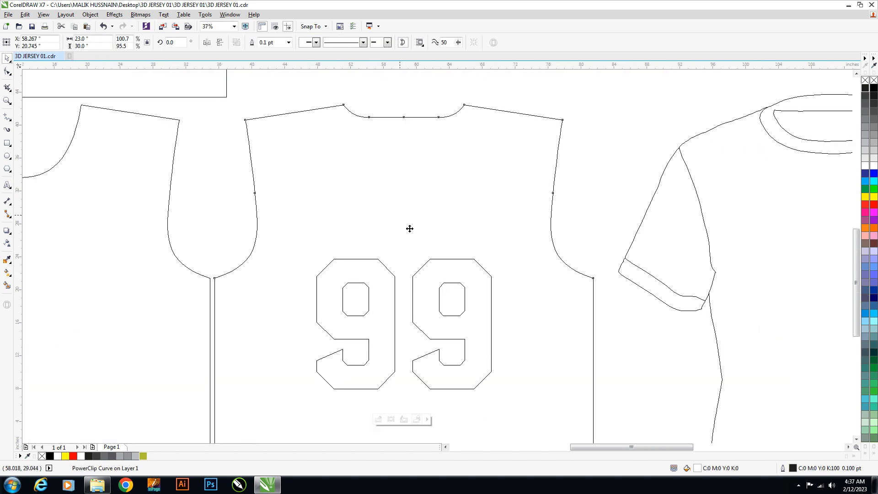
pyautogui.scroll(2, 410, 228)
# Set the 99 height to 8.5" and its outline width to 30 pt
pyautogui.click(403, 243)
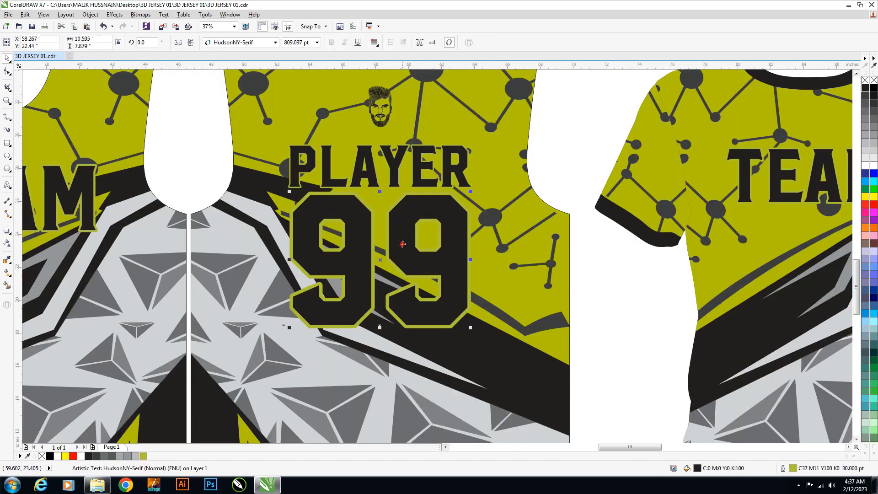
pyautogui.doubleClick(81, 46)
pyautogui.write('8.5')
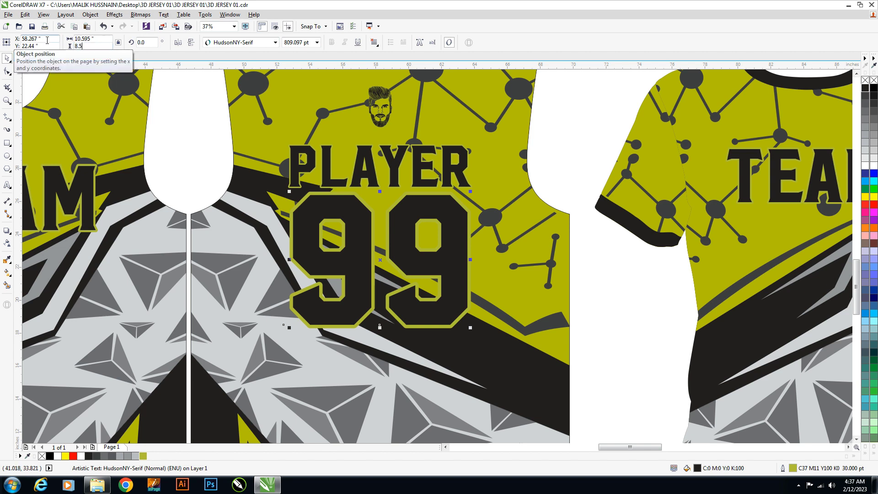
pyautogui.press('Return')
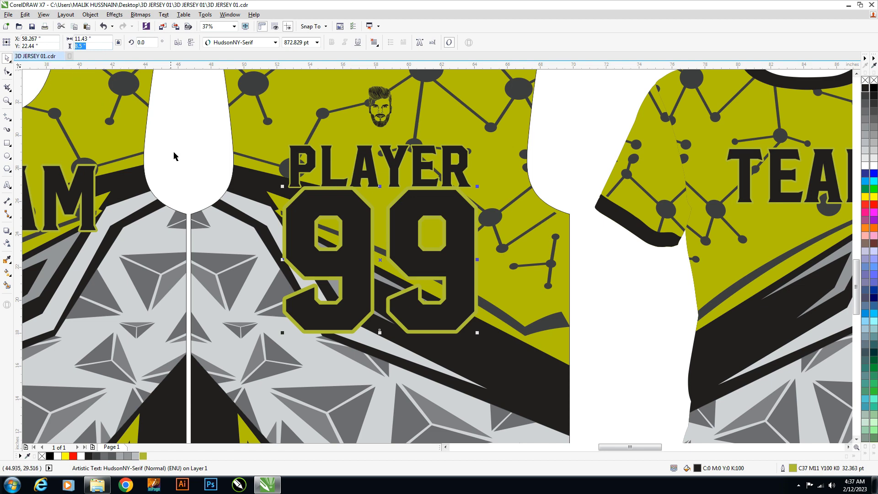
pyautogui.moveTo(188, 159); pyautogui.dragTo(535, 382)
pyautogui.press('F12')
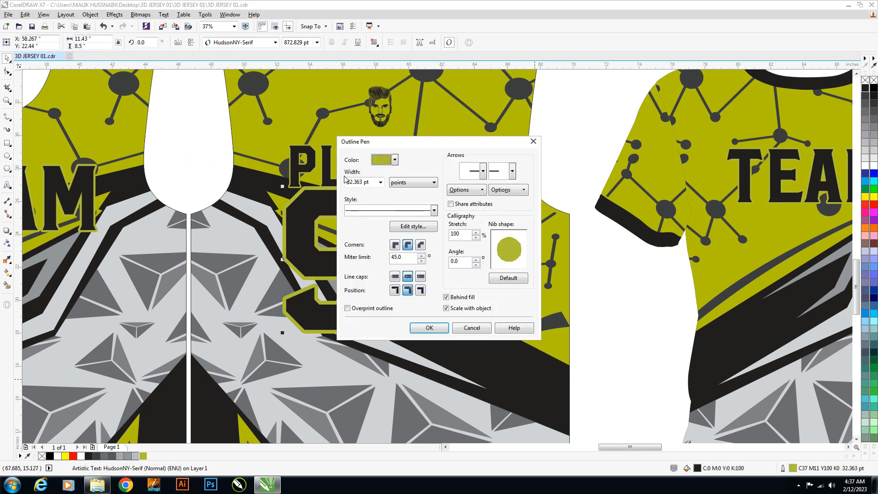
pyautogui.write('3')
pyautogui.press('Return')
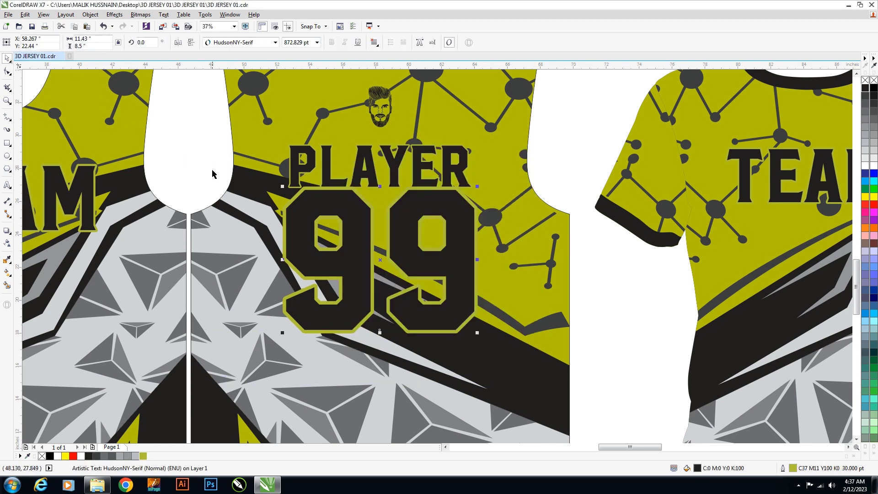
# Move the 99 slightly up under PLAYER and set the nudge distance to 1"
pyautogui.scroll(2, 342, 205)
pyautogui.moveTo(340, 216); pyautogui.dragTo(346, 190)
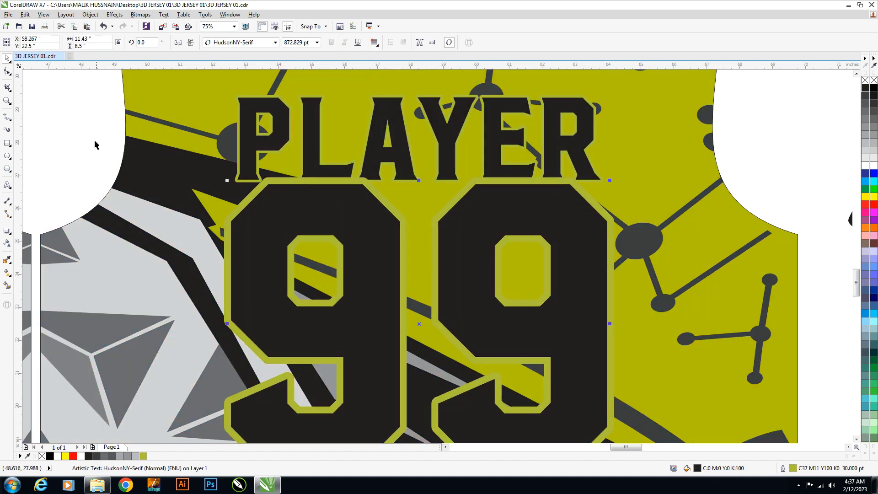
pyautogui.click(94, 141)
pyautogui.tripleClick(279, 43)
pyautogui.write('1.0 "')
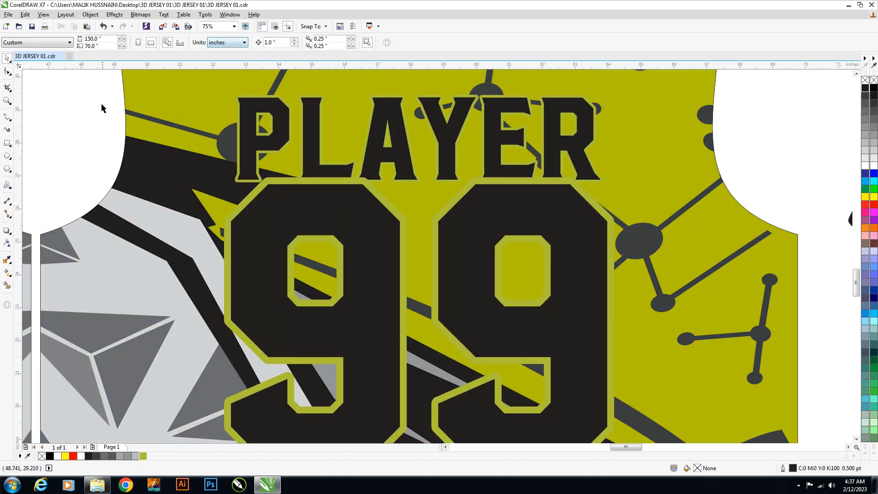
pyautogui.moveTo(88, 114); pyautogui.dragTo(288, 294)
pyautogui.scroll(-2, 359, 247)
pyautogui.click(361, 242)
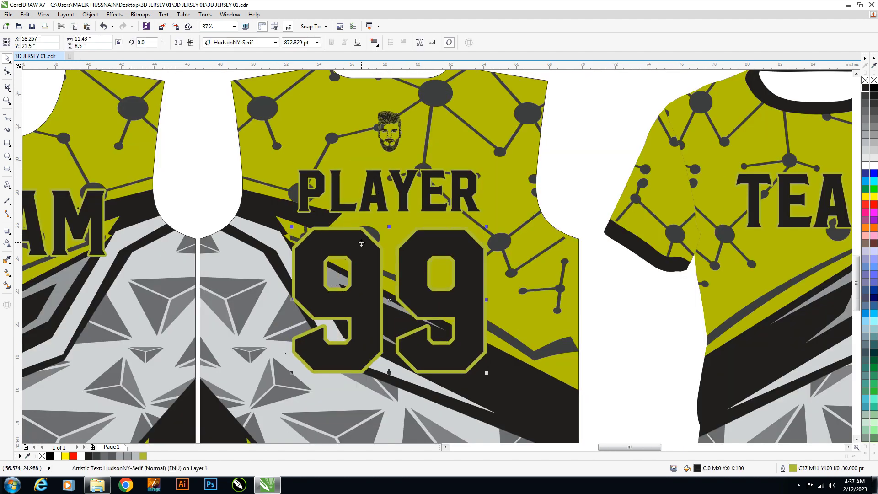
pyautogui.click(561, 190)
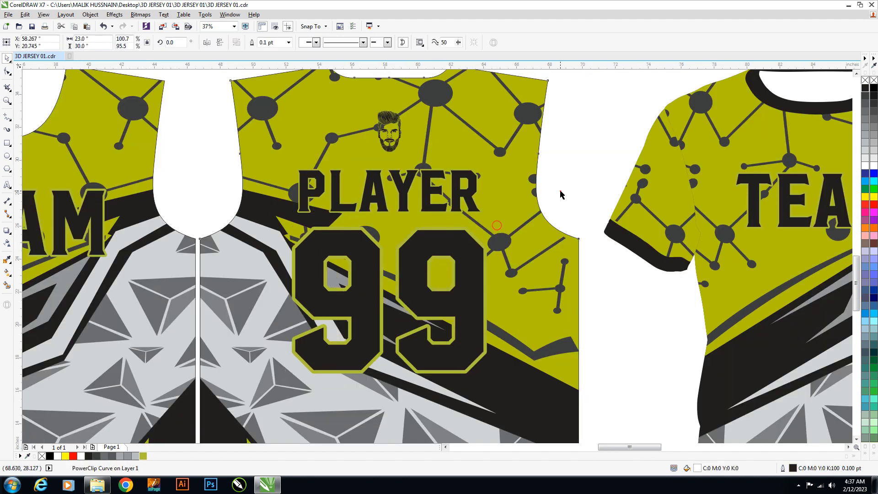
pyautogui.hotkey('shift', 'F9')
pyautogui.press('F4')
# Center-align the white front and back T-shirt photos with their jersey designs
pyautogui.hotkey('shift', 'F9')
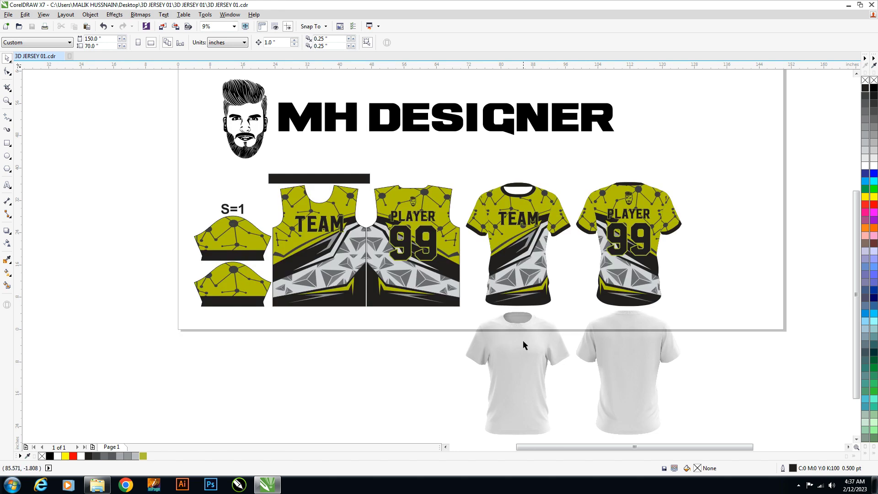
pyautogui.click(523, 350)
pyautogui.keyDown('shift'); pyautogui.click(518, 274); pyautogui.keyUp('shift')
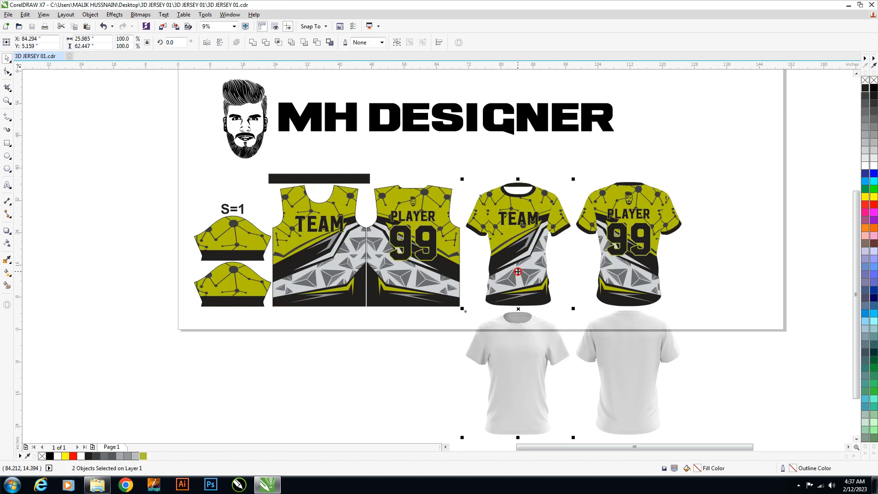
pyautogui.click(616, 342)
pyautogui.keyDown('shift'); pyautogui.click(629, 245); pyautogui.keyUp('shift')
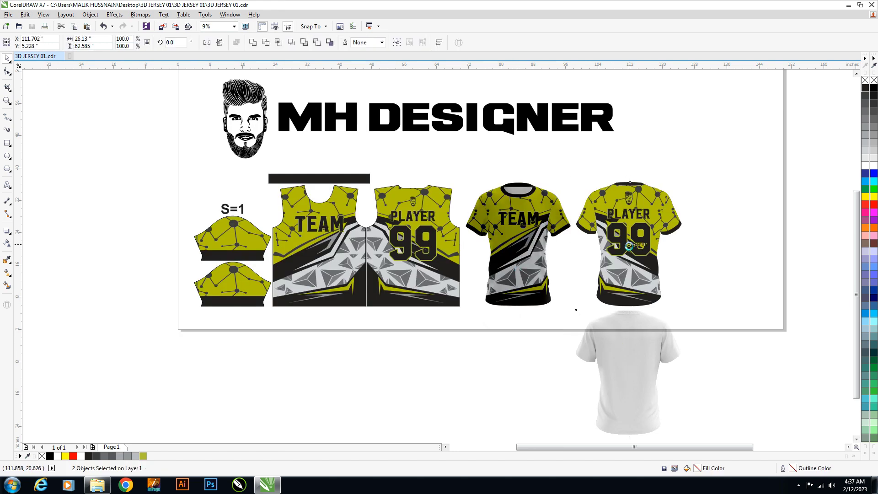
pyautogui.press('e')
pyautogui.press('c')
pyautogui.click(745, 221)
pyautogui.press('F4')
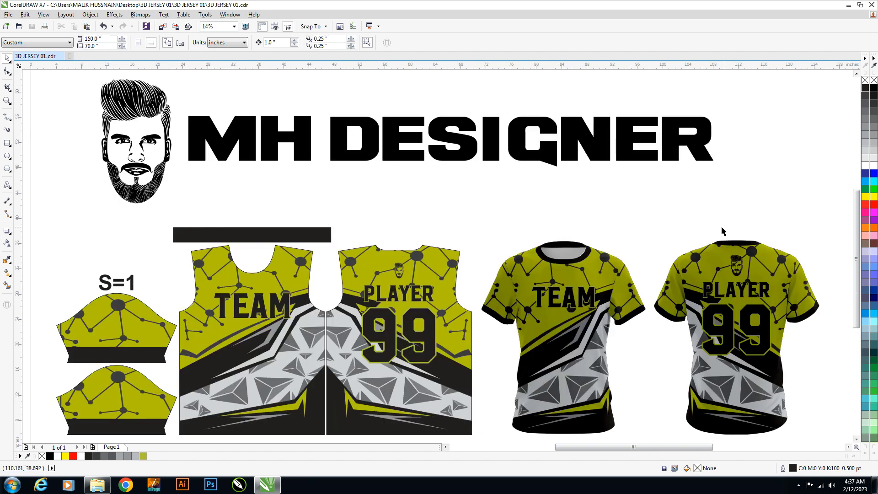